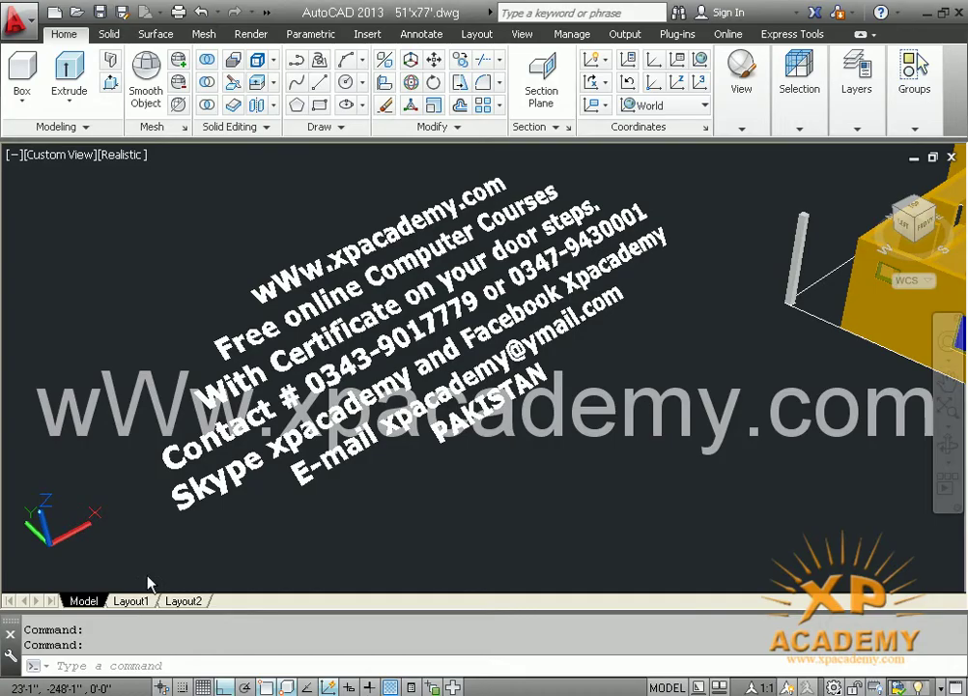
Pan the house to the centre of the view and orbit to look down into its rooms.
{"action": "middle_click_drag", "start_coordinate": [691, 393], "coordinate": [263, 396]}
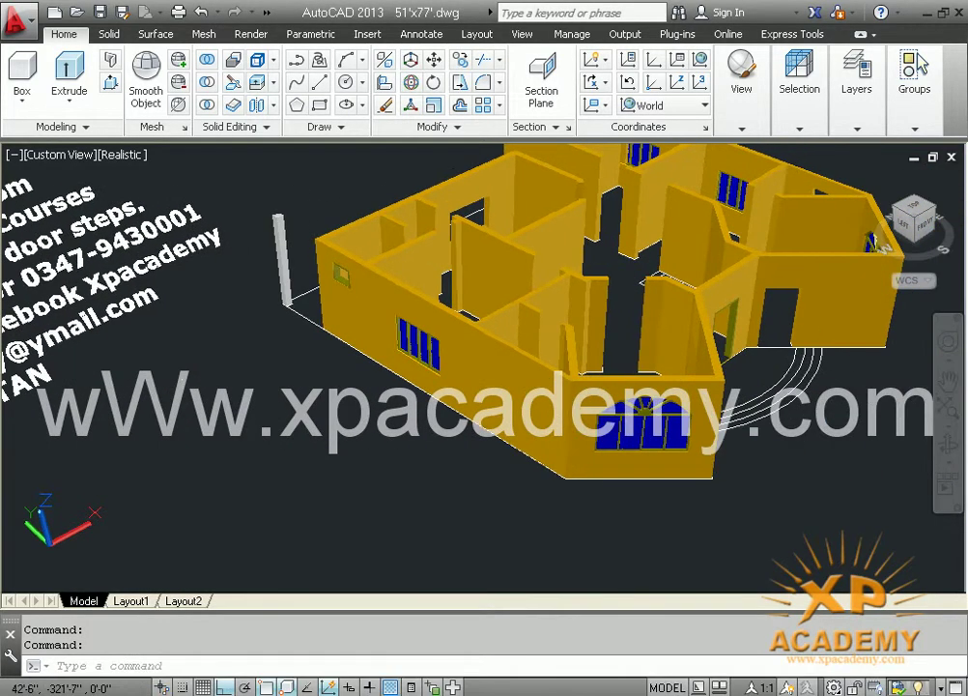
{"action": "mouse_move", "coordinate": [263, 396]}
{"action": "middle_mouse_down", "text": "shift"}
{"action": "mouse_move", "coordinate": [628, 471]}
{"action": "mouse_move", "coordinate": [649, 495]}
{"action": "mouse_move", "coordinate": [457, 460]}
{"action": "mouse_move", "coordinate": [296, 448]}
{"action": "mouse_move", "coordinate": [551, 496]}
{"action": "mouse_move", "coordinate": [584, 522]}
{"action": "mouse_move", "coordinate": [594, 499]}
{"action": "mouse_move", "coordinate": [514, 426]}
{"action": "mouse_move", "coordinate": [627, 510]}
{"action": "mouse_move", "coordinate": [497, 499]}
{"action": "mouse_move", "coordinate": [597, 503]}
{"action": "mouse_move", "coordinate": [525, 505]}
{"action": "mouse_move", "coordinate": [562, 502]}
{"action": "mouse_move", "coordinate": [525, 497]}
{"action": "mouse_move", "coordinate": [556, 497]}
{"action": "mouse_move", "coordinate": [568, 503]}
{"action": "mouse_move", "coordinate": [563, 514]}
{"action": "mouse_move", "coordinate": [575, 505]}
{"action": "middle_mouse_up", "text": "shift"}
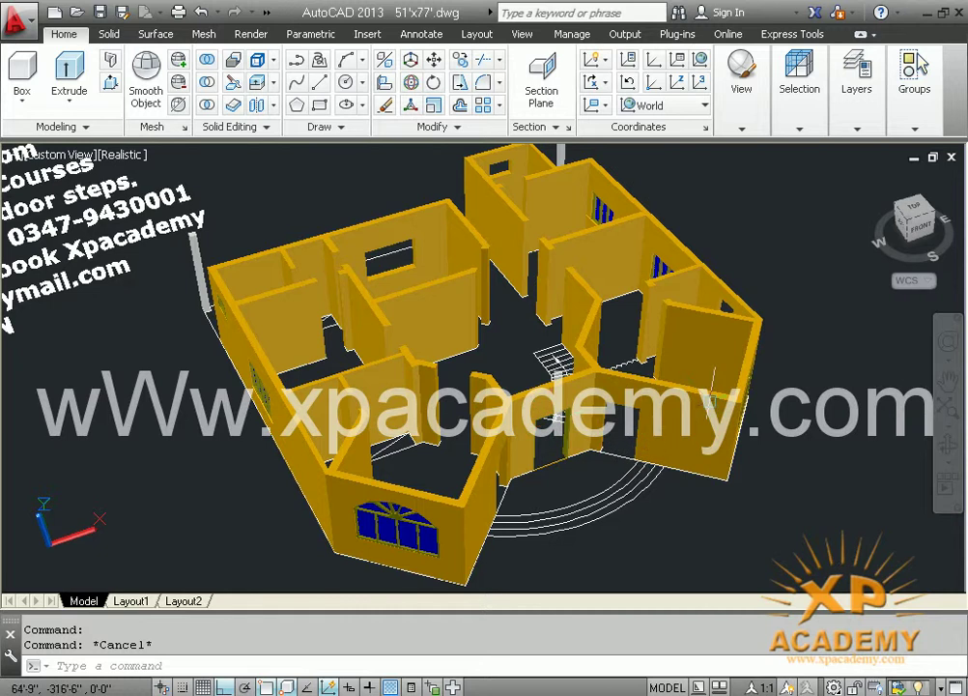
Set the roof layer as current in the Layer Properties Manager.
{"action": "type", "text": "la"}
{"action": "key", "text": "Return"}
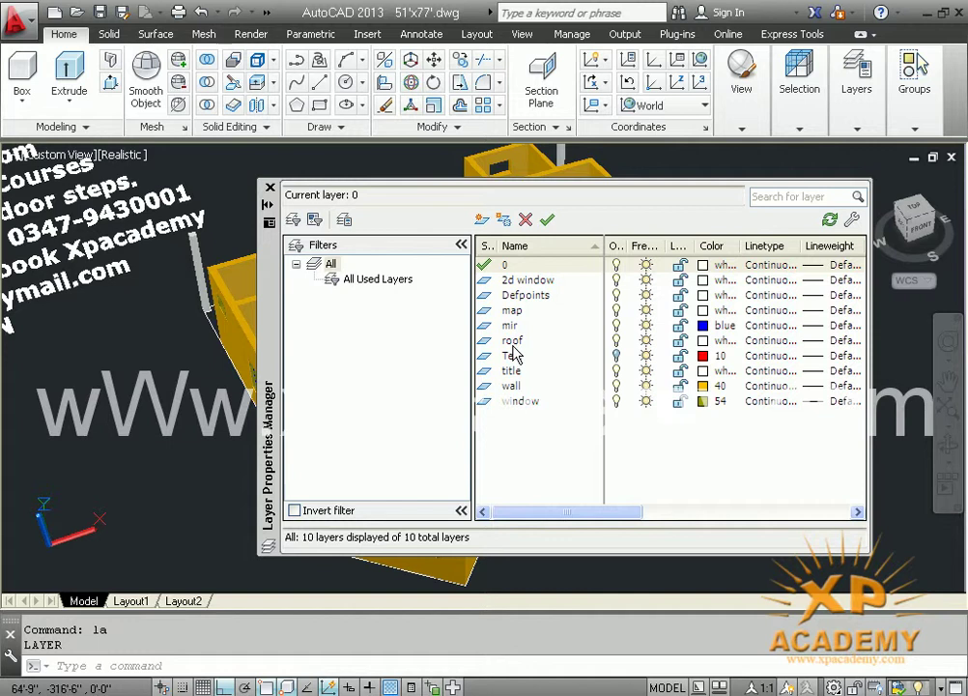
{"action": "double_click", "coordinate": [512, 343]}
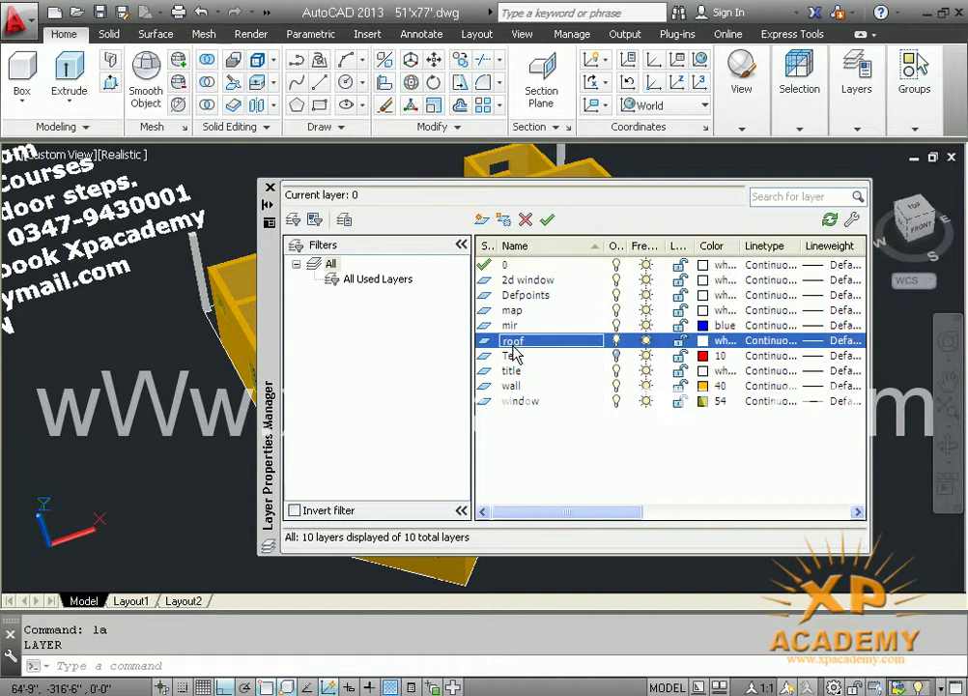
{"action": "left_click", "coordinate": [547, 220]}
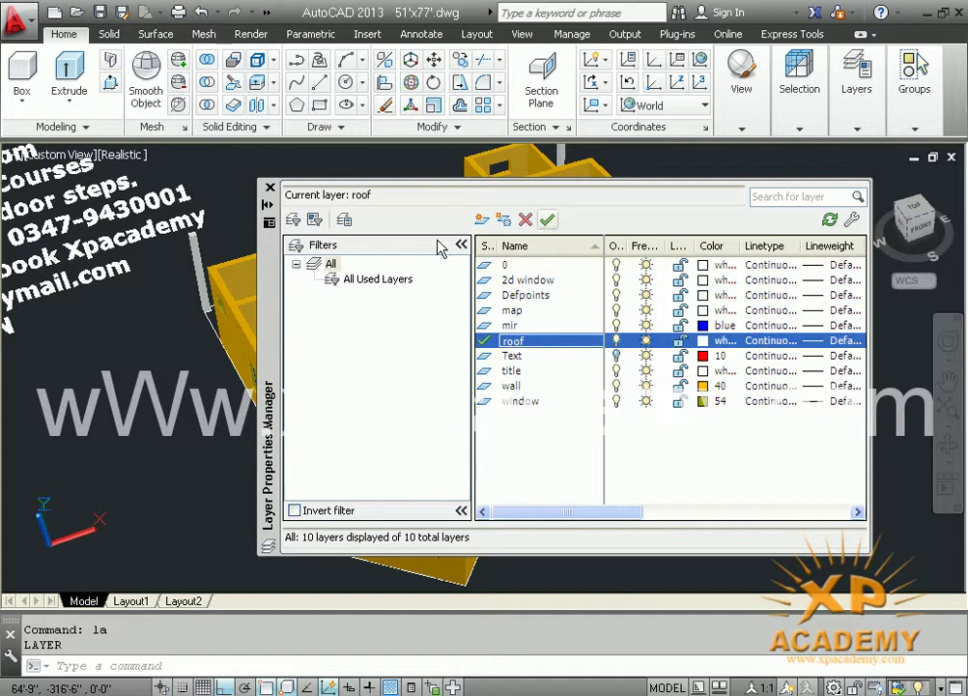
{"action": "left_click", "coordinate": [270, 189]}
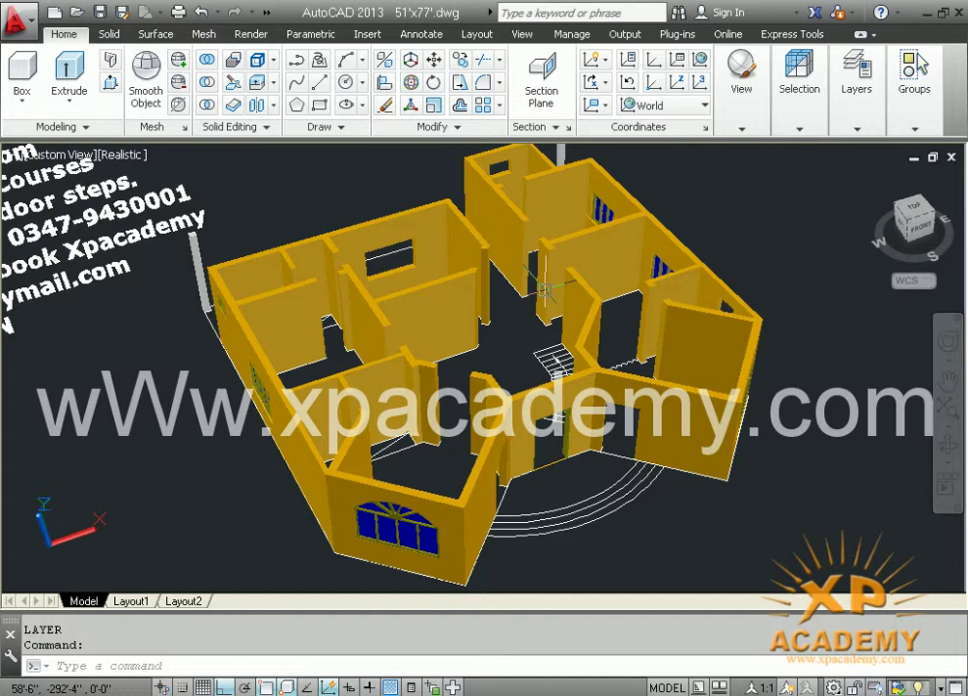
Turn off the window, wall, title, mir and 2d window layers, then orbit the remaining floor plan.
{"action": "type", "text": "la"}
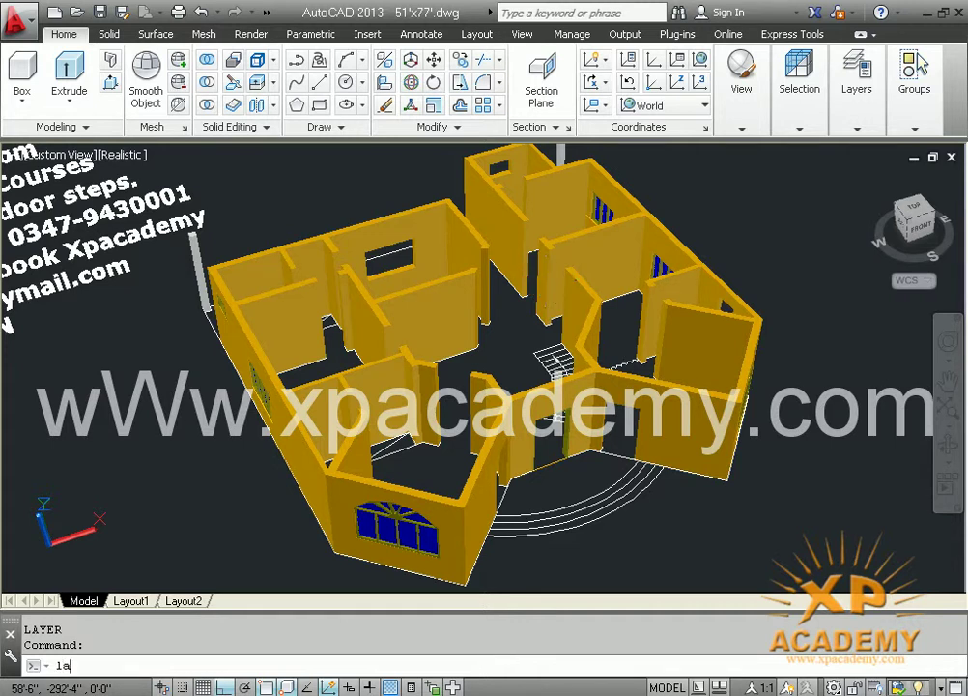
{"action": "key", "text": "Return"}
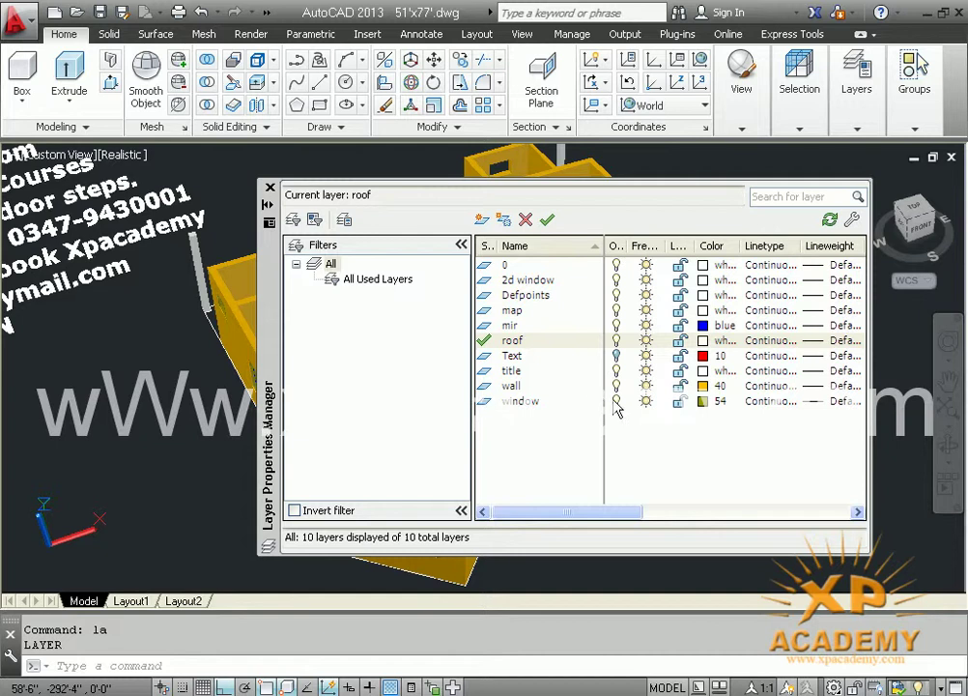
{"action": "left_click", "coordinate": [616, 401]}
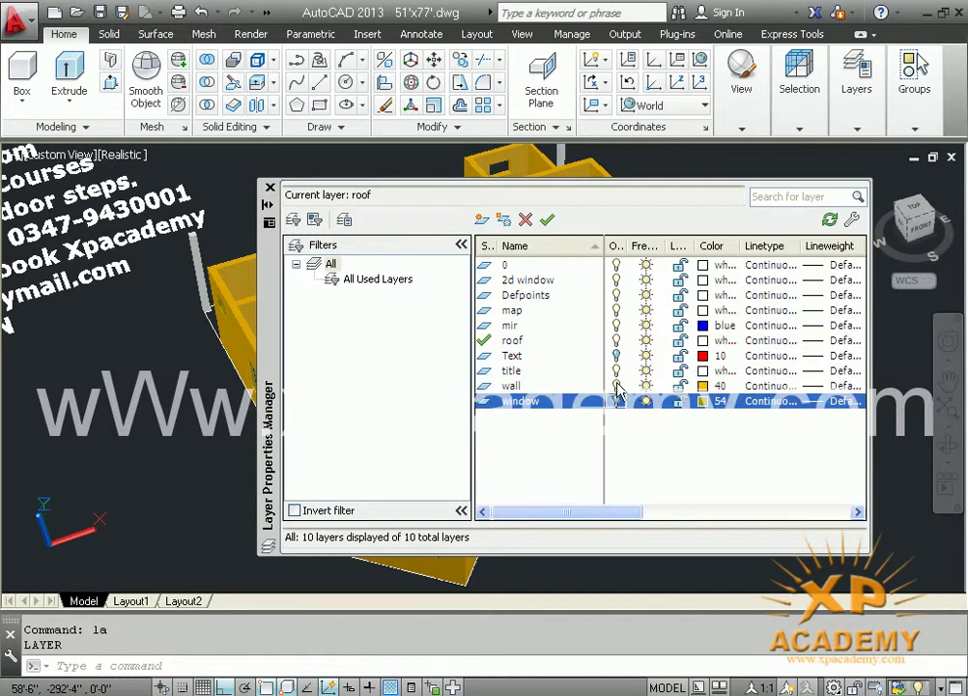
{"action": "left_click", "coordinate": [615, 386]}
{"action": "left_click", "coordinate": [617, 371]}
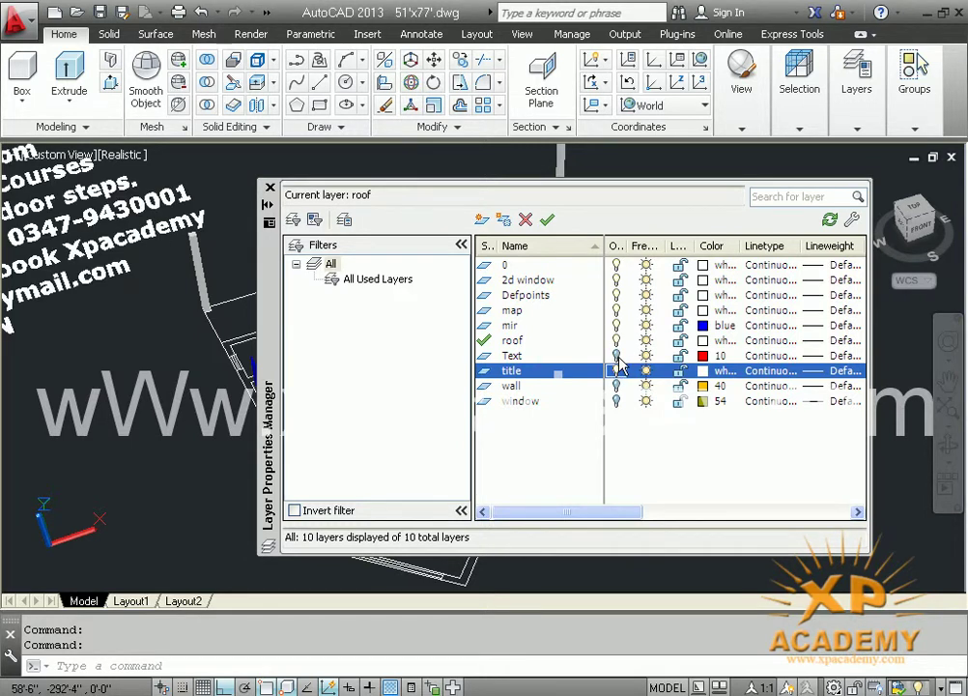
{"action": "left_click", "coordinate": [617, 324]}
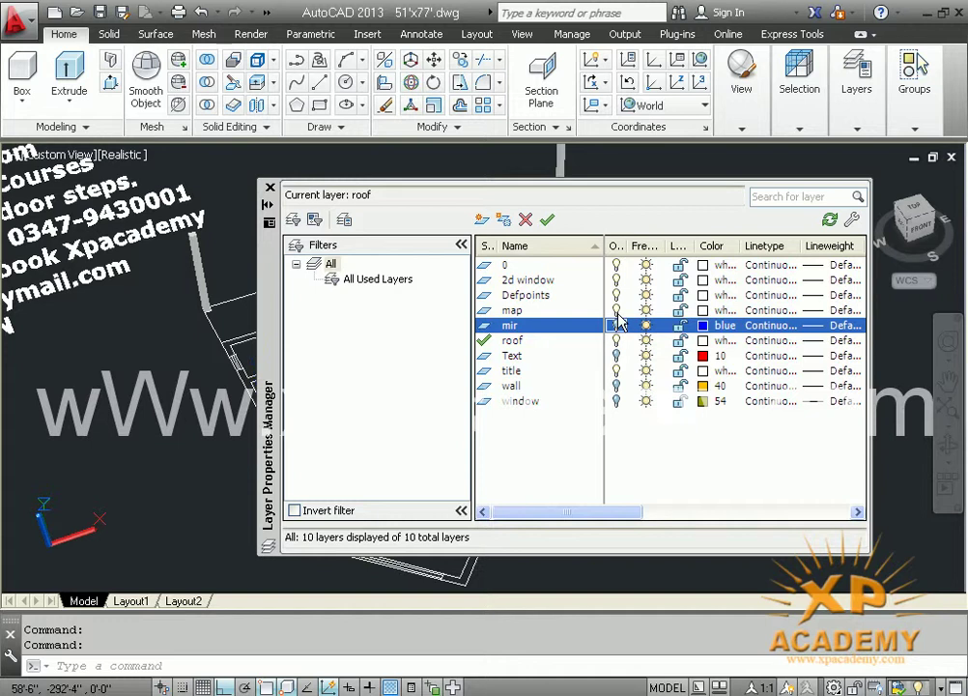
{"action": "left_click", "coordinate": [615, 279]}
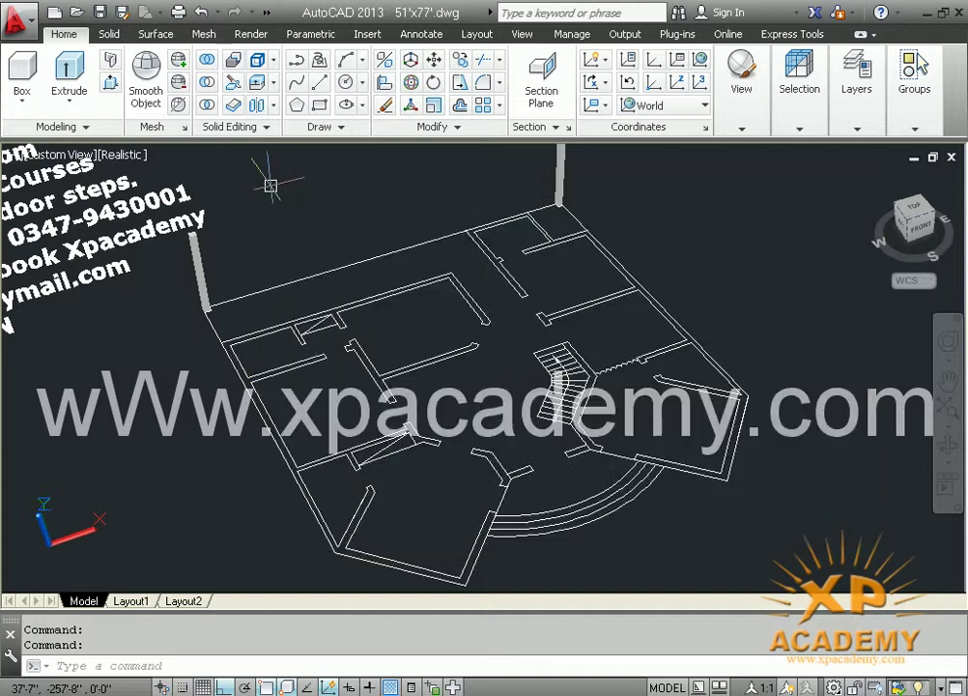
{"action": "left_click", "coordinate": [269, 188]}
{"action": "middle_click_drag", "start_coordinate": [362, 361], "coordinate": [398, 445], "text": "shift"}
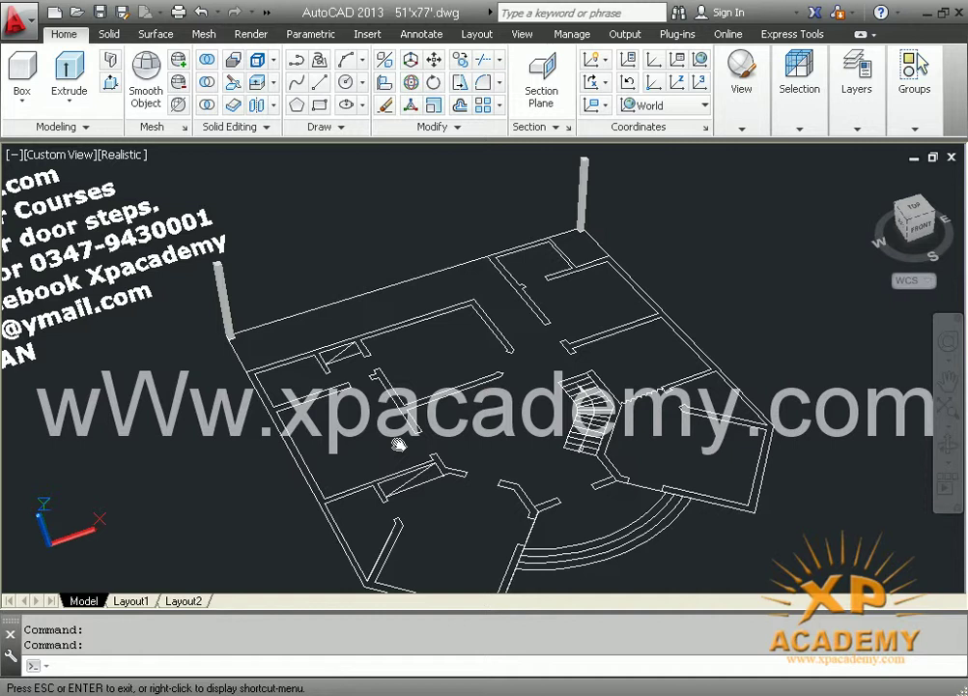
{"action": "mouse_move", "coordinate": [378, 395]}
{"action": "middle_mouse_down", "text": "shift"}
{"action": "mouse_move", "coordinate": [460, 411]}
{"action": "mouse_move", "coordinate": [391, 496]}
{"action": "mouse_move", "coordinate": [417, 474]}
{"action": "mouse_move", "coordinate": [411, 501]}
{"action": "mouse_move", "coordinate": [415, 479]}
{"action": "mouse_move", "coordinate": [363, 486]}
{"action": "middle_mouse_up", "text": "shift"}
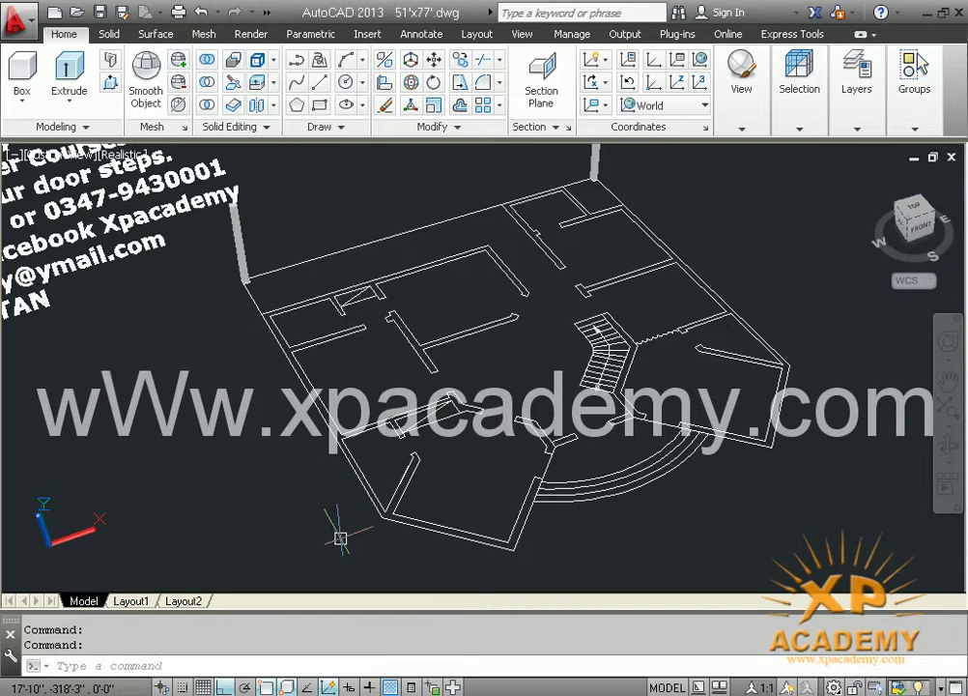
{"action": "type", "text": "o"}
{"action": "key", "text": "Return"}
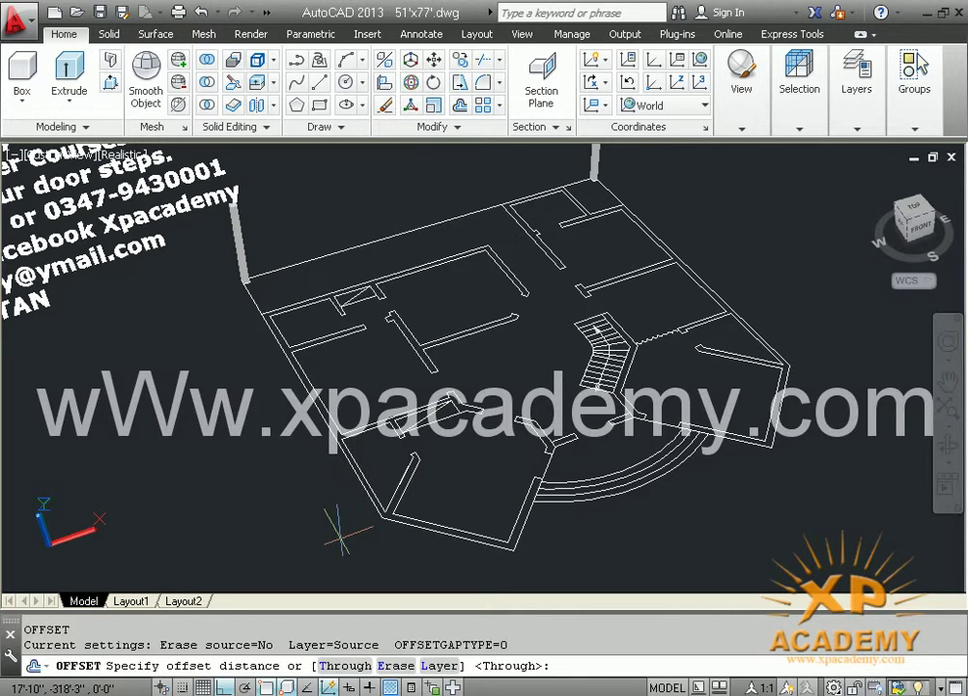
{"action": "key", "text": "Escape"}
{"action": "type", "text": "la"}
{"action": "key", "text": "Return"}
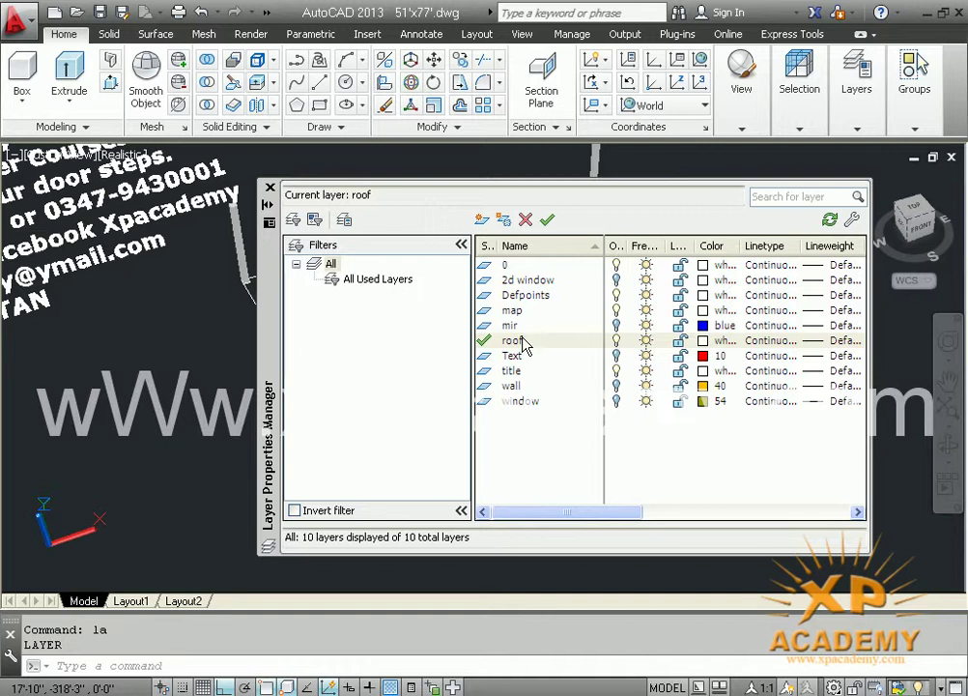
{"action": "left_click", "coordinate": [270, 188]}
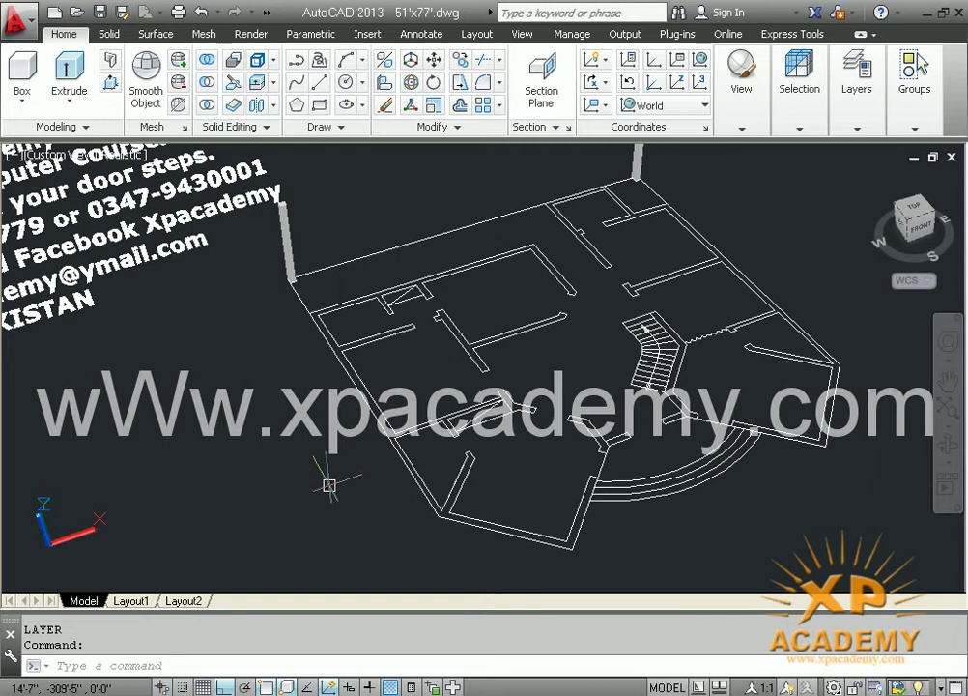
{"action": "middle_click_drag", "start_coordinate": [328, 484], "coordinate": [320, 483], "text": "shift"}
{"action": "type", "text": "o"}
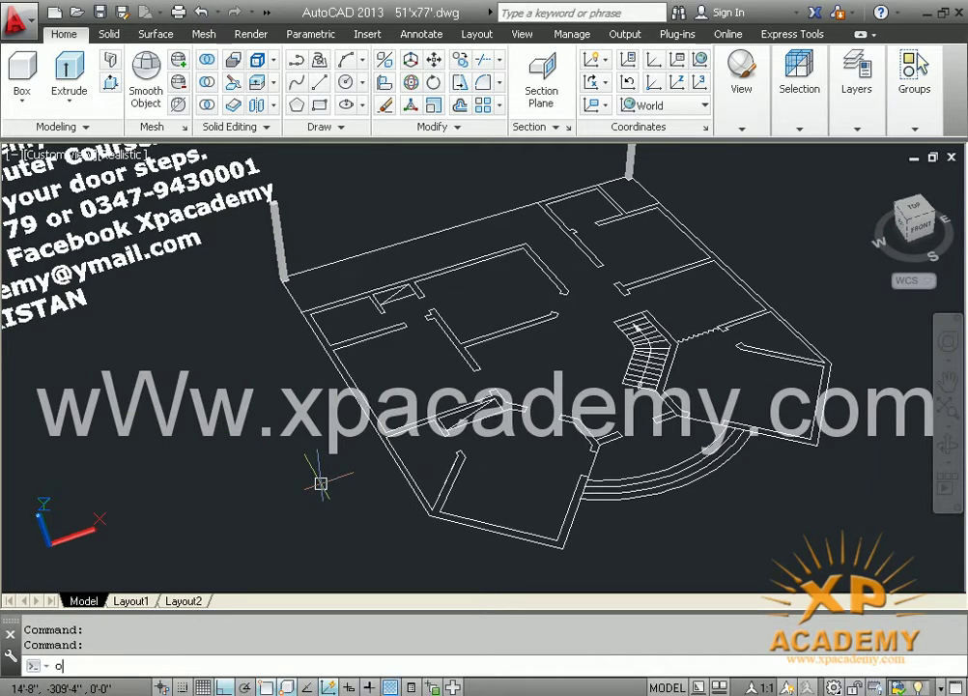
Offset the left, top, right and next outer wall lines 18 units outward.
{"action": "key", "text": "Return"}
{"action": "type", "text": "18"}
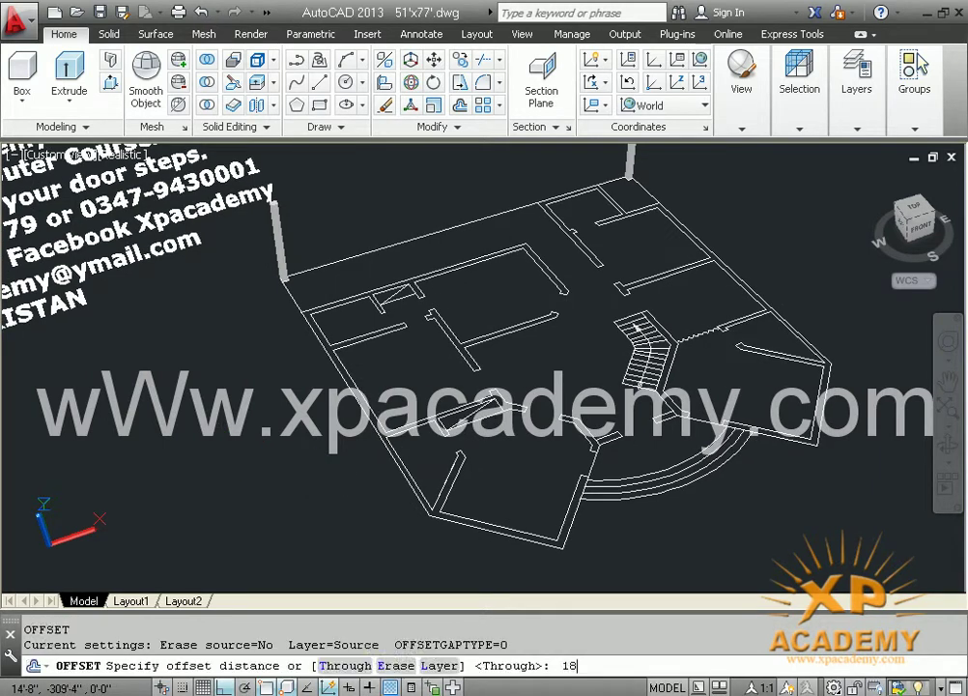
{"action": "key", "text": "Return"}
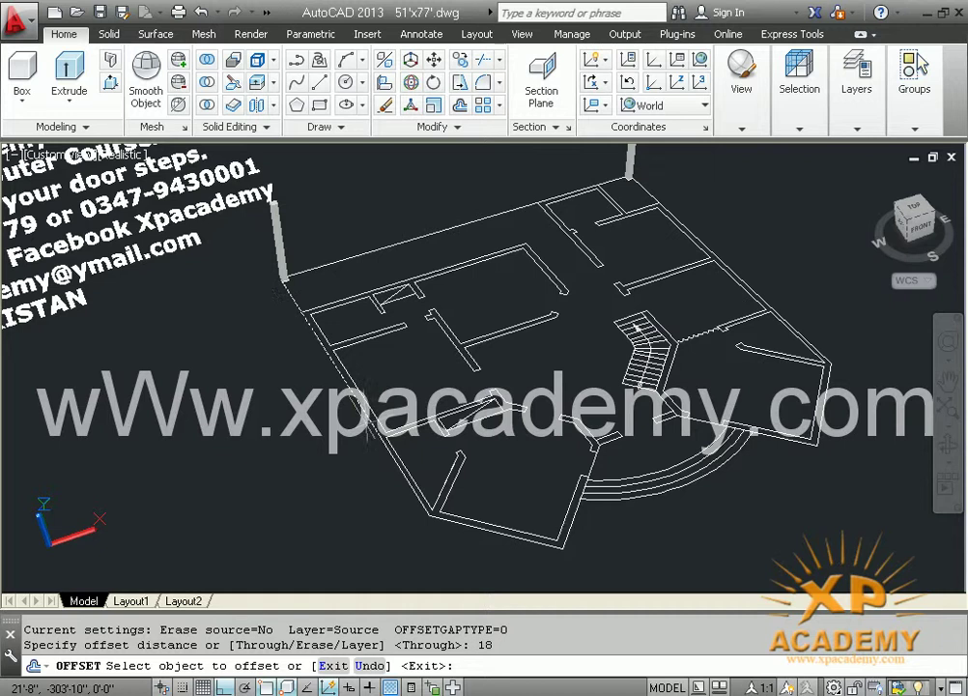
{"action": "left_click", "coordinate": [303, 307]}
{"action": "left_click", "coordinate": [312, 230]}
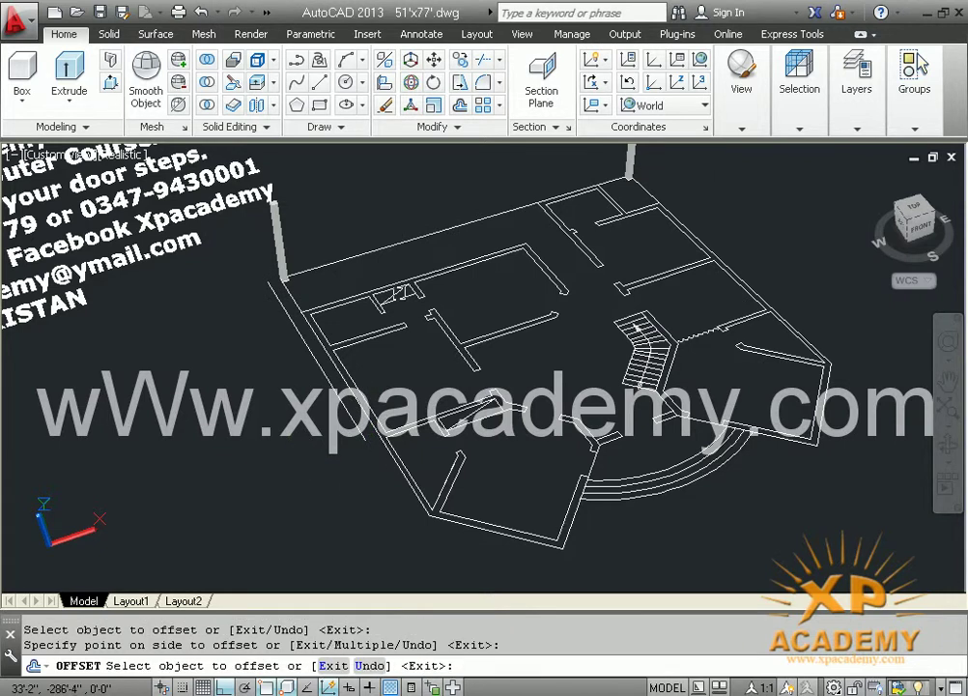
{"action": "left_click", "coordinate": [390, 230]}
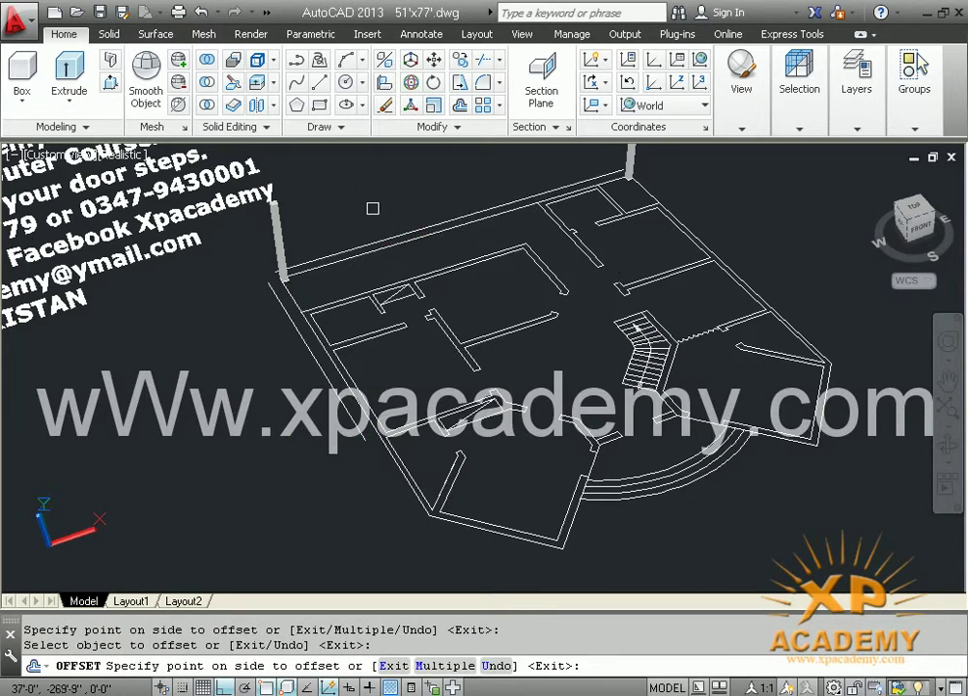
{"action": "left_click", "coordinate": [376, 210]}
{"action": "left_click", "coordinate": [738, 271]}
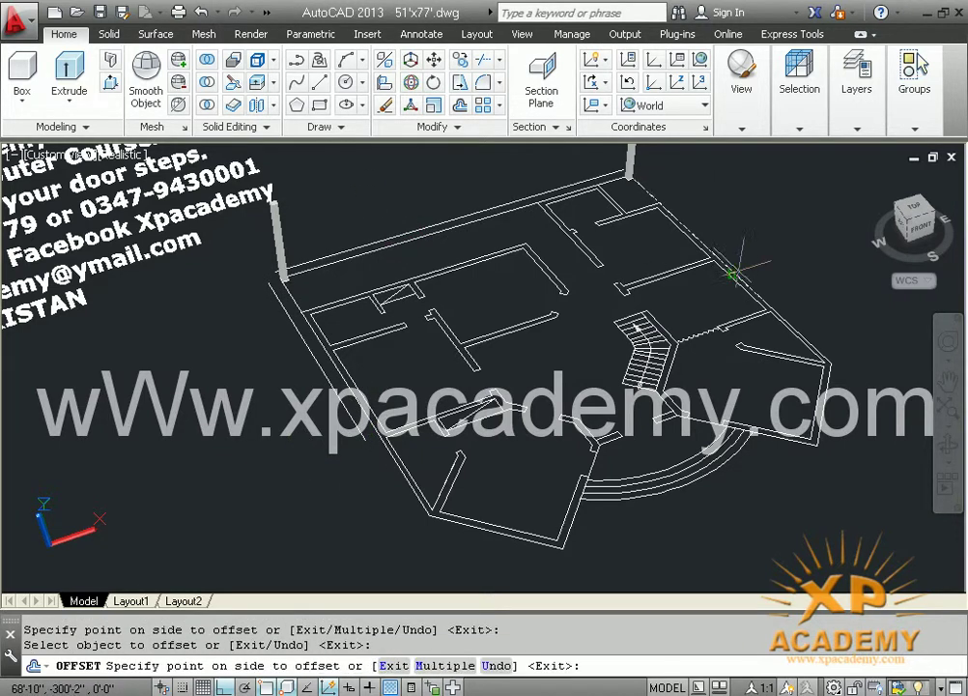
{"action": "left_click", "coordinate": [618, 193]}
{"action": "middle_click_drag", "start_coordinate": [738, 254], "coordinate": [634, 247]}
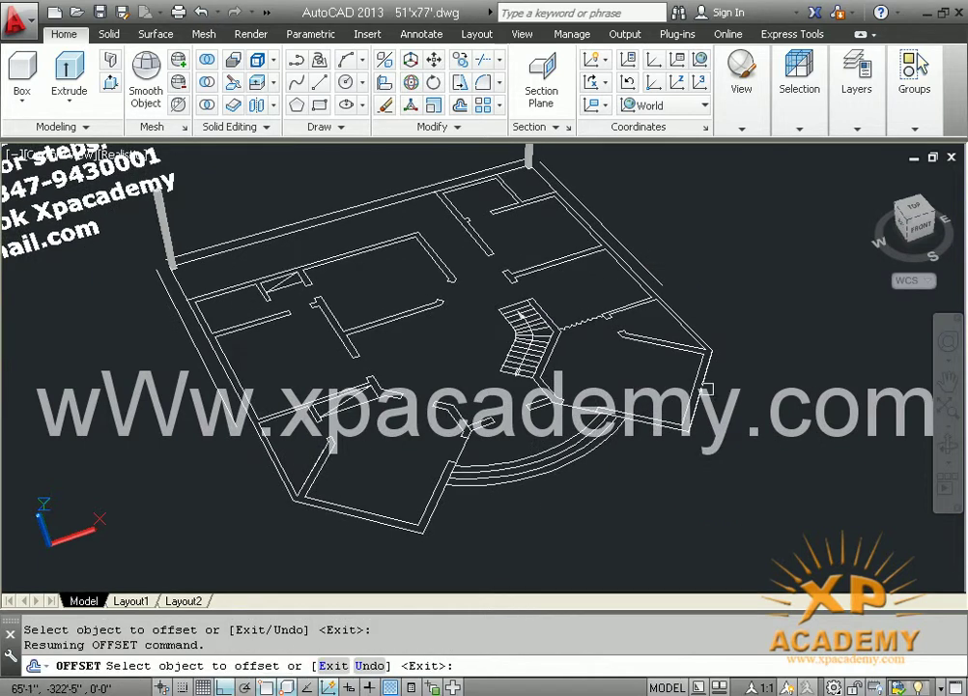
{"action": "left_click", "coordinate": [556, 304]}
{"action": "left_click", "coordinate": [755, 441]}
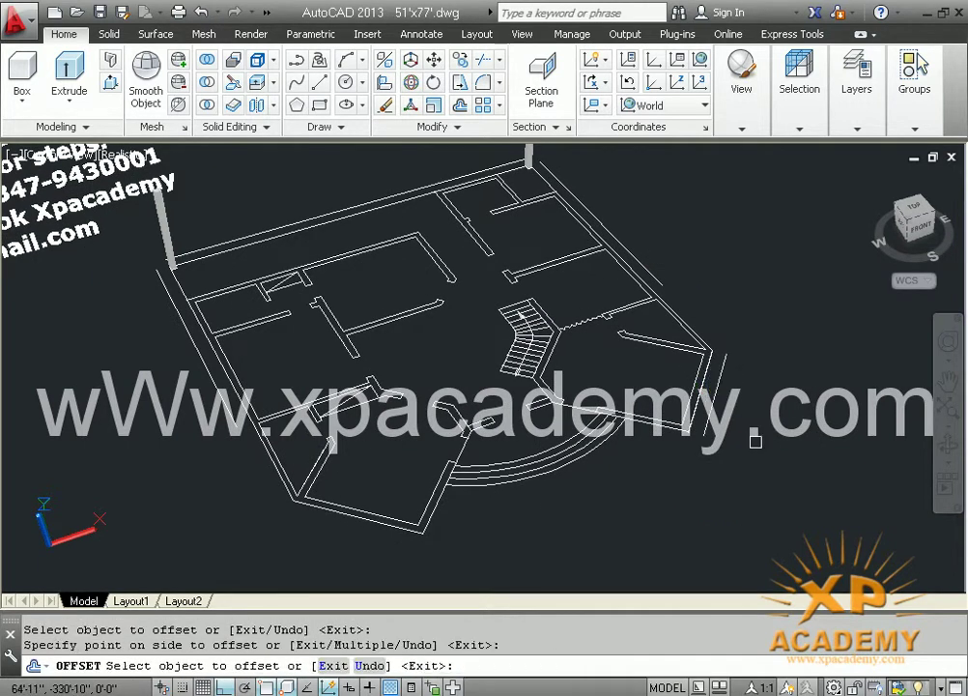
Offset the curved front step arcs outward, undoing one extra copy.
{"action": "left_click", "coordinate": [620, 444]}
{"action": "left_click", "coordinate": [634, 477]}
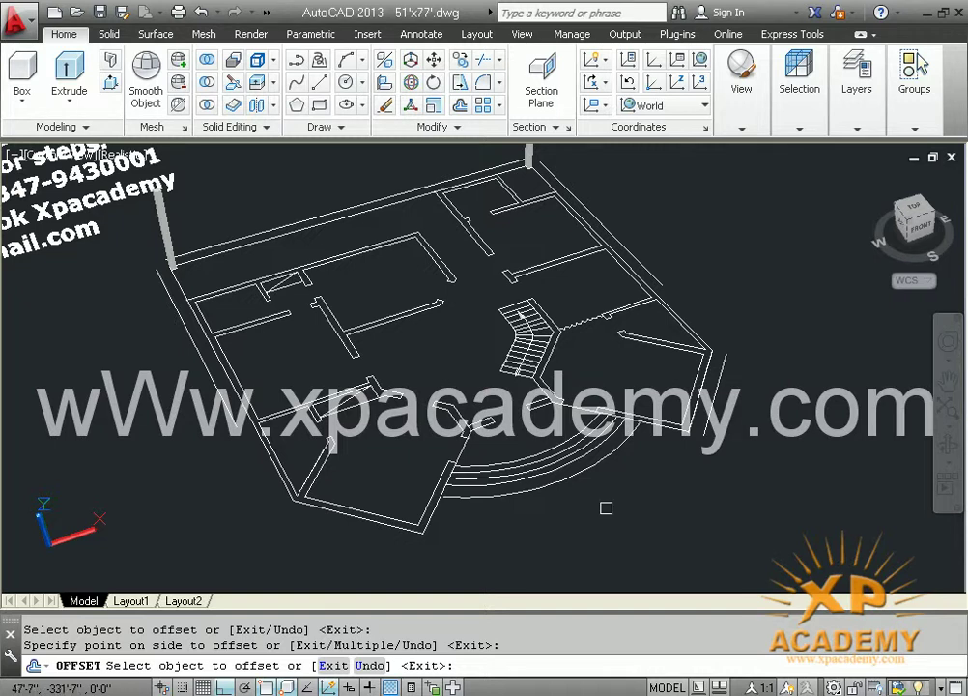
{"action": "left_click", "coordinate": [586, 466]}
{"action": "left_click", "coordinate": [653, 499]}
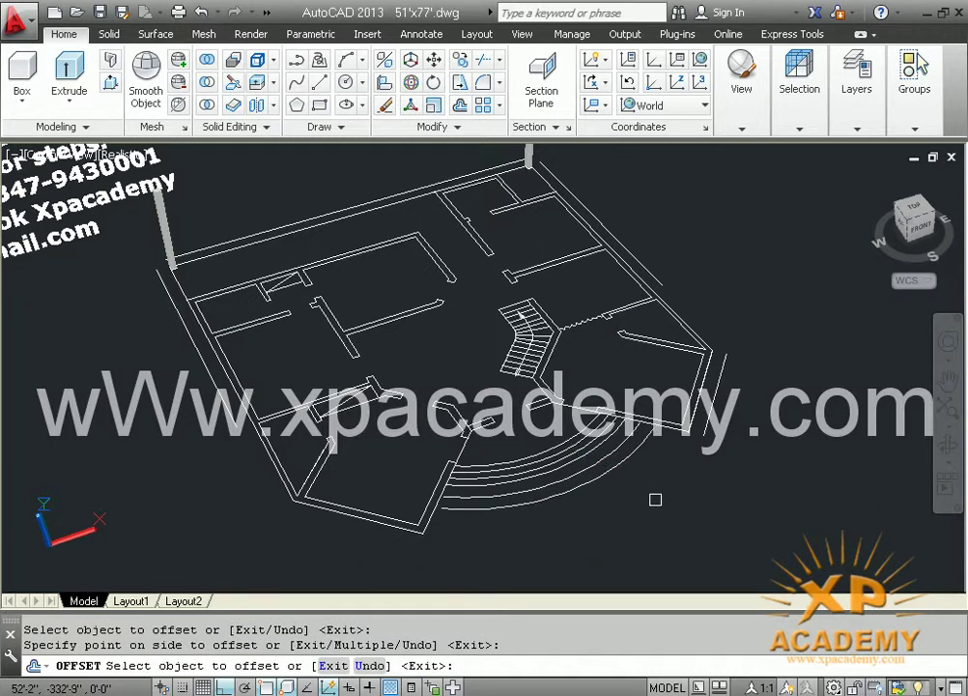
{"action": "left_click", "coordinate": [369, 664]}
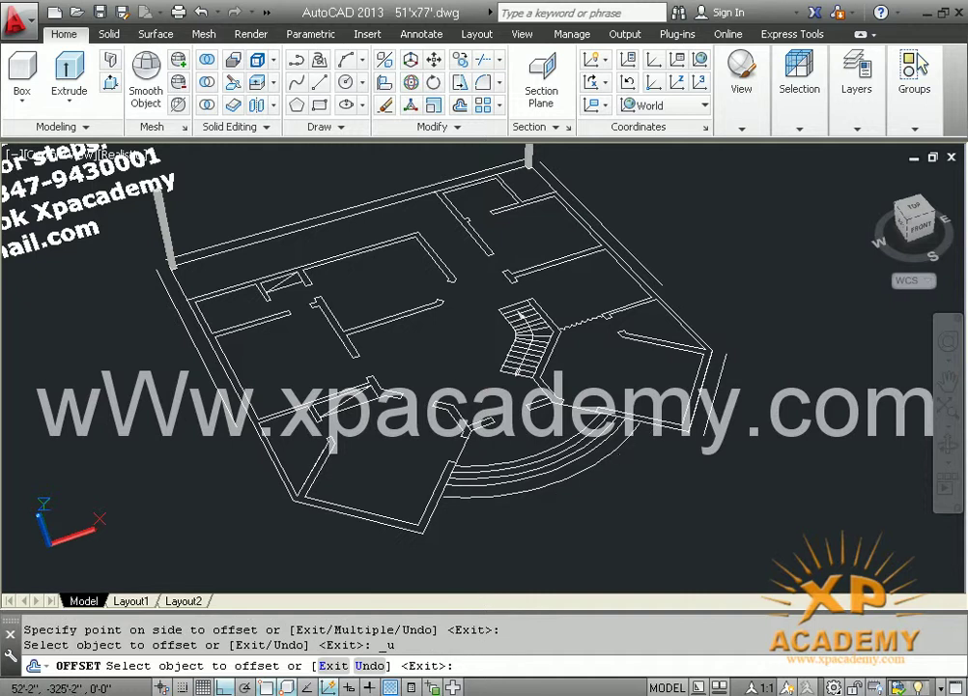
{"action": "left_click", "coordinate": [612, 454]}
{"action": "left_click", "coordinate": [662, 460]}
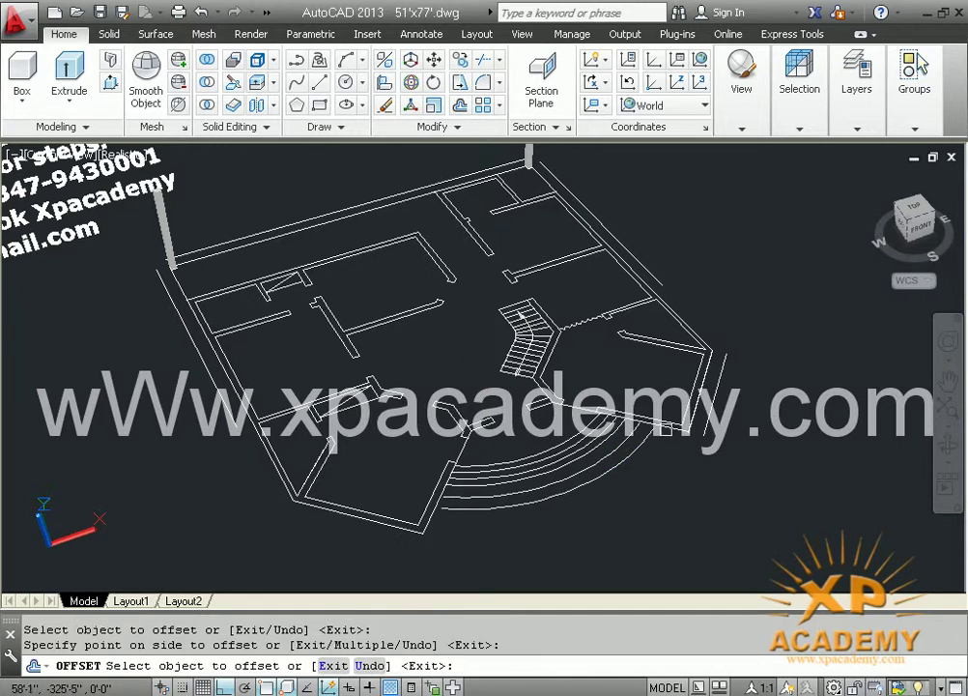
{"action": "left_click", "coordinate": [665, 456]}
{"action": "left_click", "coordinate": [666, 458]}
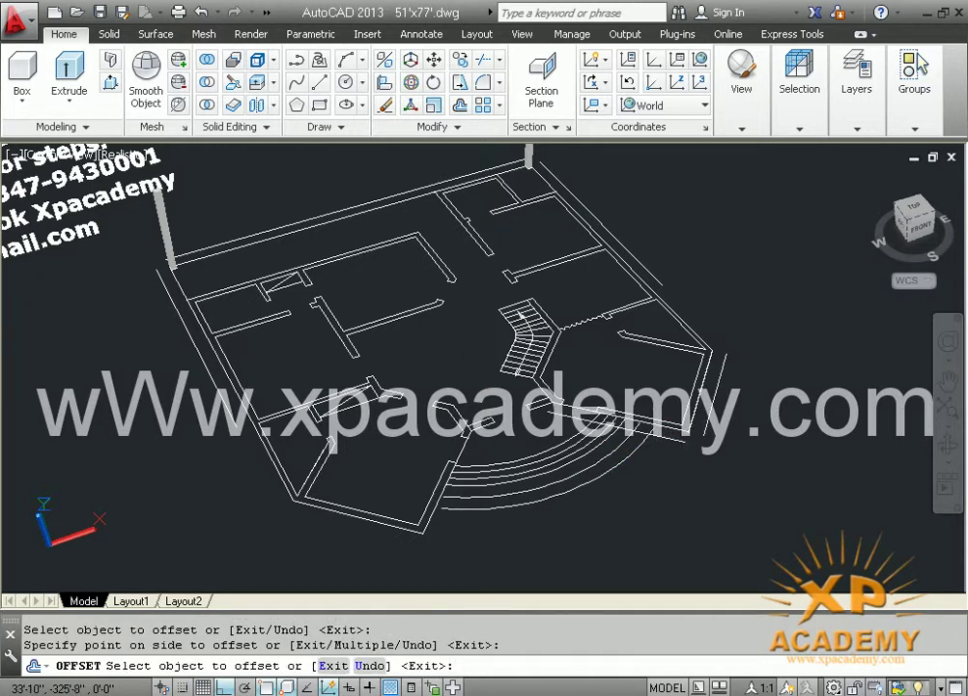
{"action": "left_click", "coordinate": [454, 483]}
Offset the bottom wall line outward and save the drawing.
{"action": "left_click", "coordinate": [391, 539]}
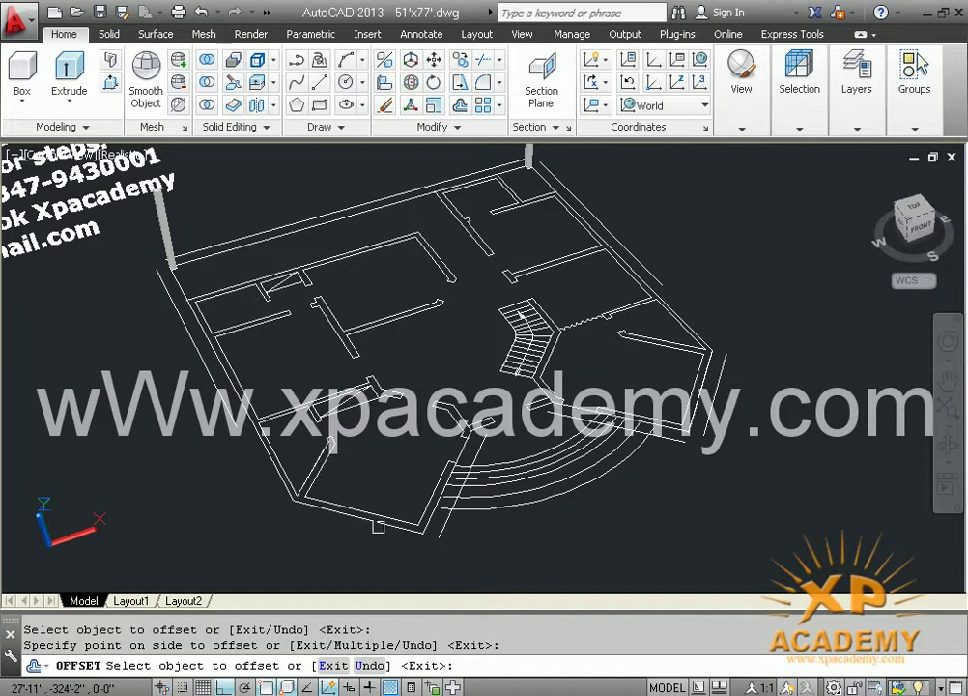
{"action": "left_click", "coordinate": [381, 532]}
{"action": "left_click", "coordinate": [337, 549]}
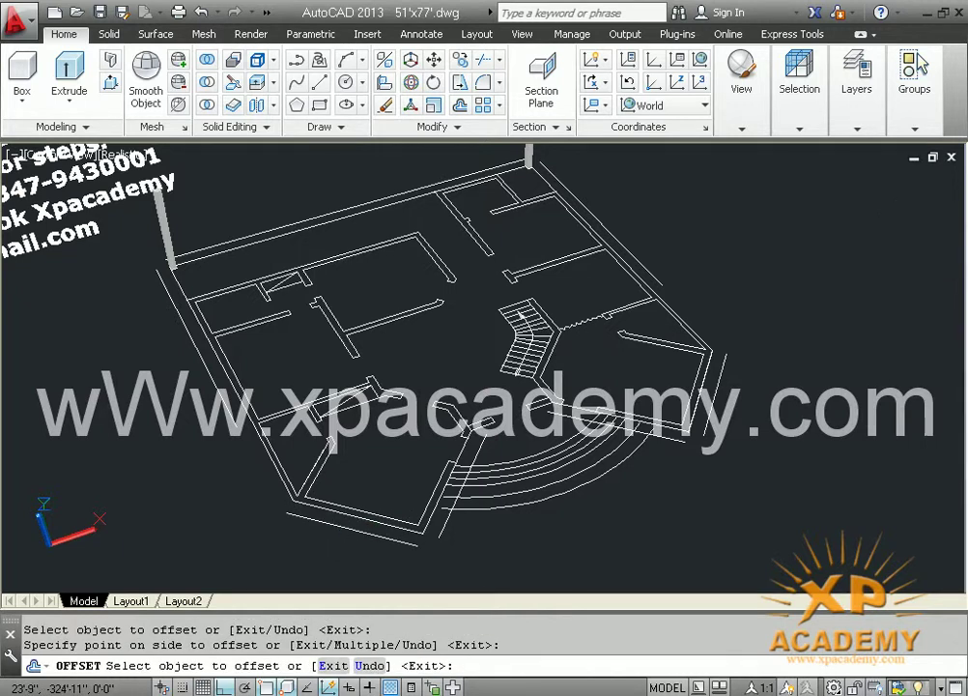
{"action": "key", "text": "ctrl+s"}
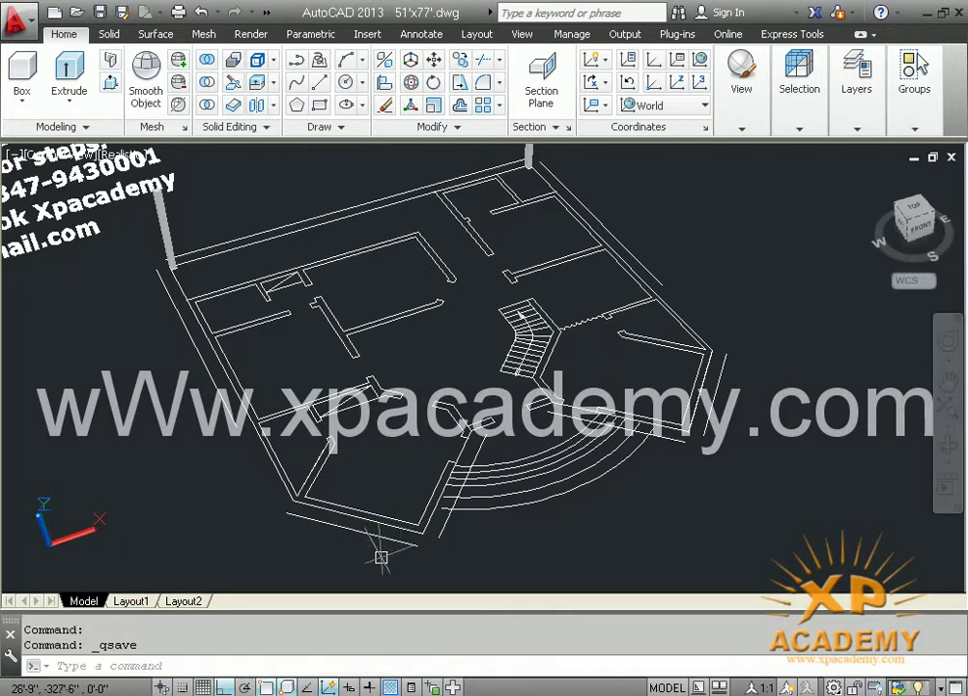
{"action": "mouse_move", "coordinate": [378, 541]}
{"action": "middle_mouse_down"}
{"action": "mouse_move", "coordinate": [415, 540]}
{"action": "mouse_move", "coordinate": [423, 558]}
{"action": "middle_mouse_up"}
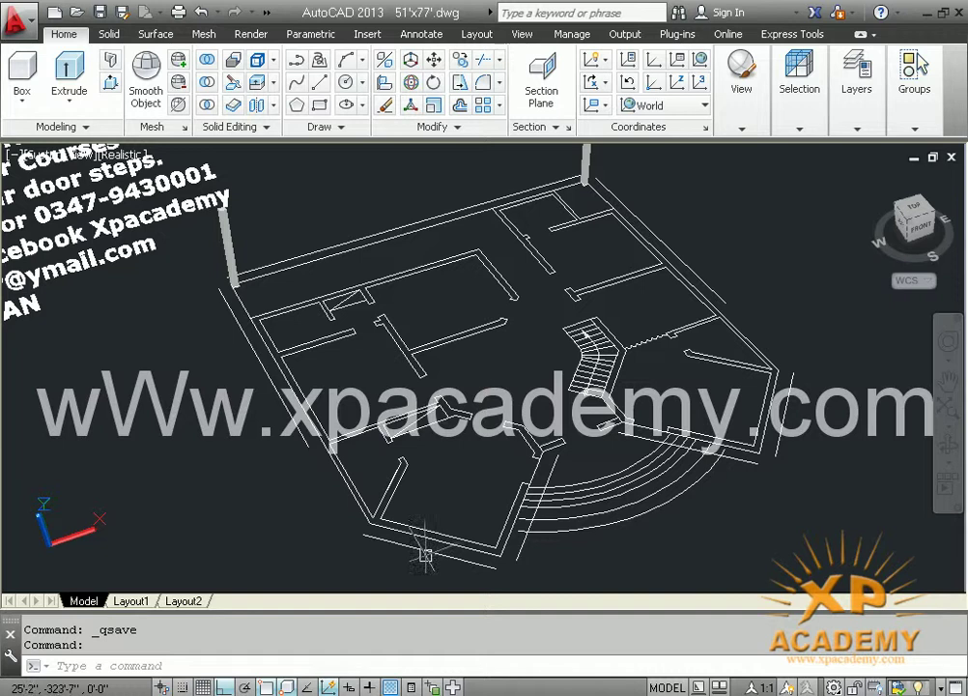
Fillet the outer wall lines at radius 0 to close the left, top and right corners.
{"action": "type", "text": "f FILLET"}
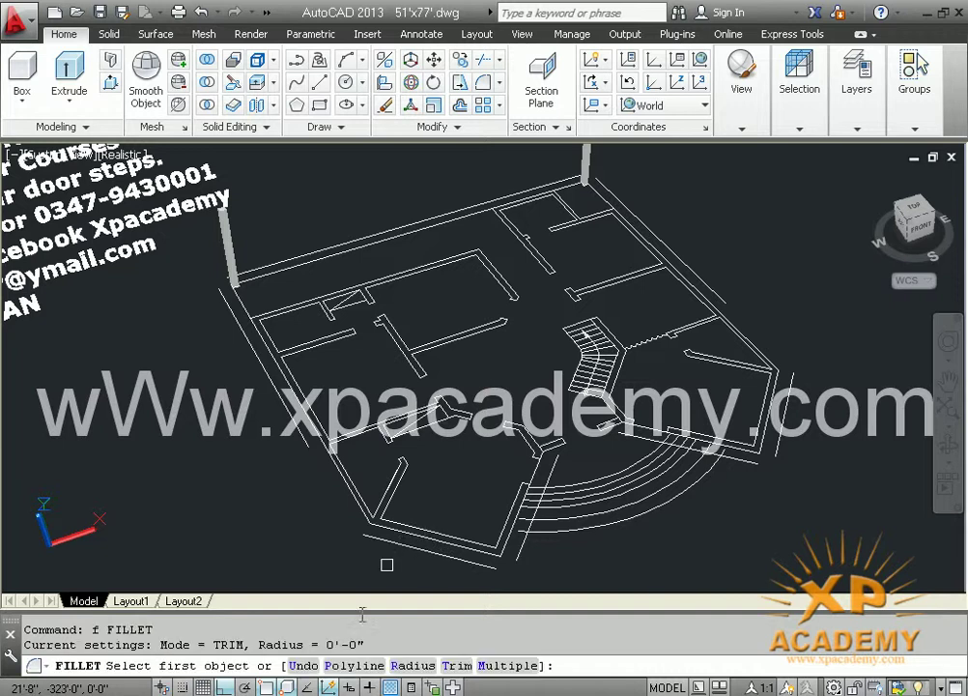
{"action": "left_click_drag", "start_coordinate": [325, 644], "coordinate": [372, 645]}
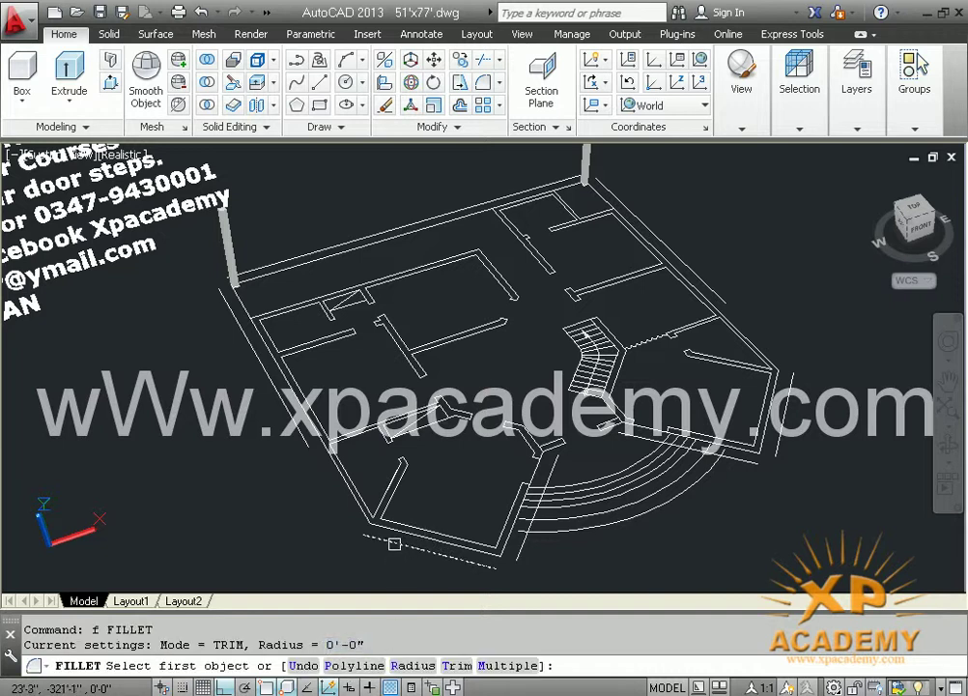
{"action": "left_click", "coordinate": [394, 544]}
{"action": "left_click", "coordinate": [234, 329]}
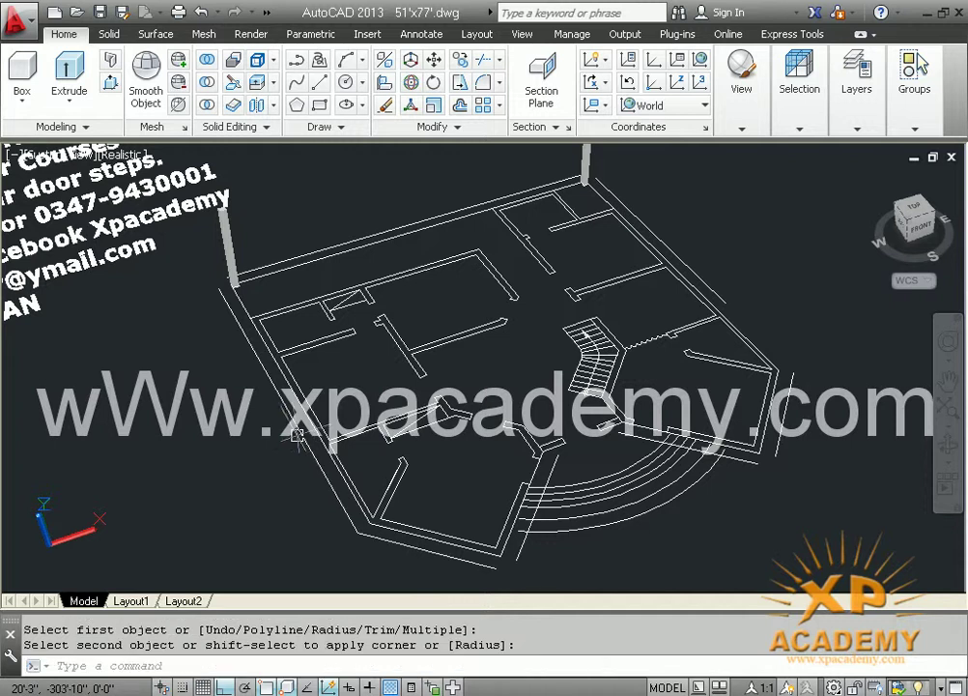
{"action": "key", "text": "Return"}
{"action": "left_click", "coordinate": [230, 333]}
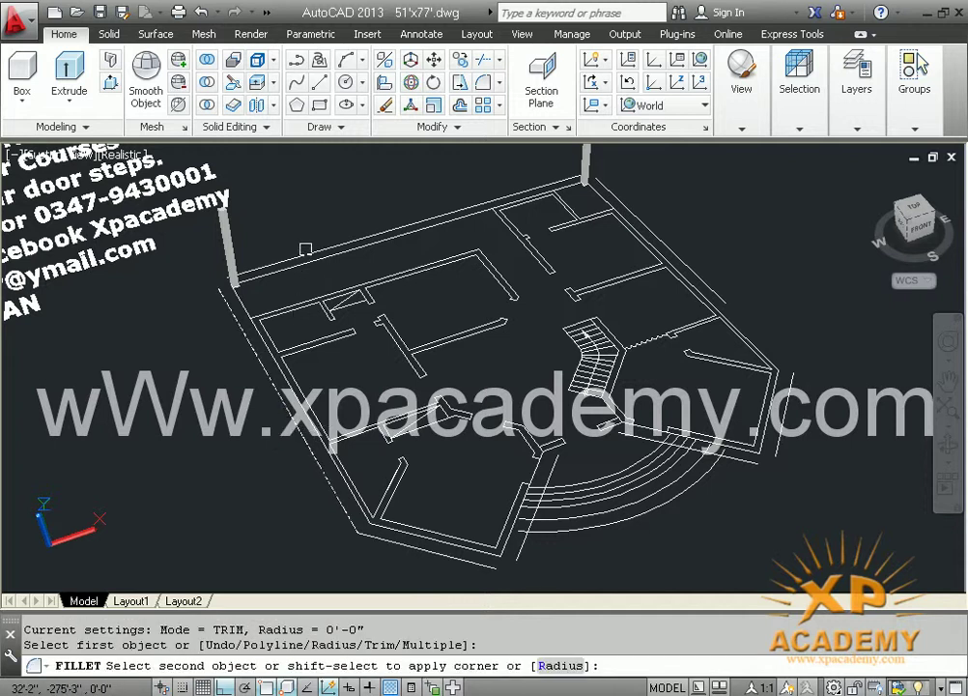
{"action": "left_click", "coordinate": [306, 250]}
{"action": "key", "text": "Return"}
{"action": "left_click", "coordinate": [454, 216]}
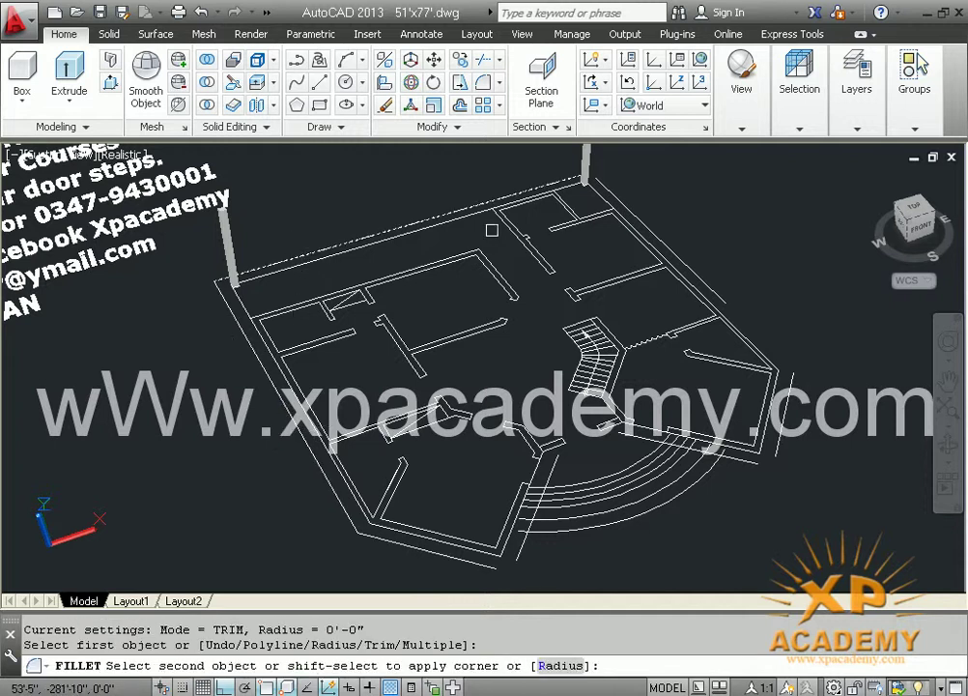
{"action": "left_click", "coordinate": [608, 191]}
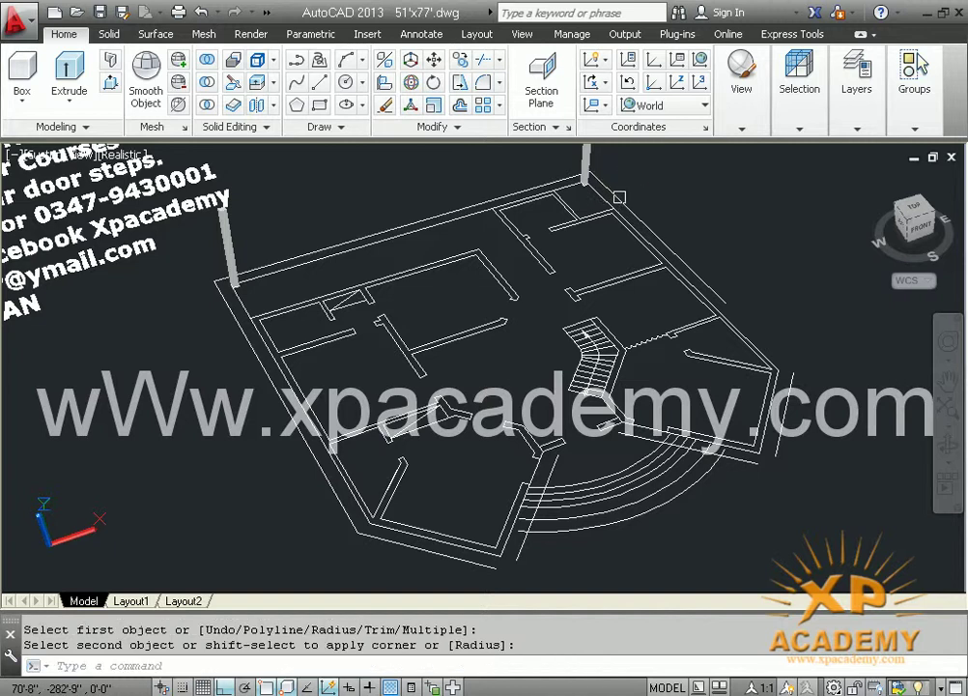
{"action": "key", "text": "Return"}
{"action": "left_click", "coordinate": [774, 351]}
{"action": "left_click", "coordinate": [759, 439]}
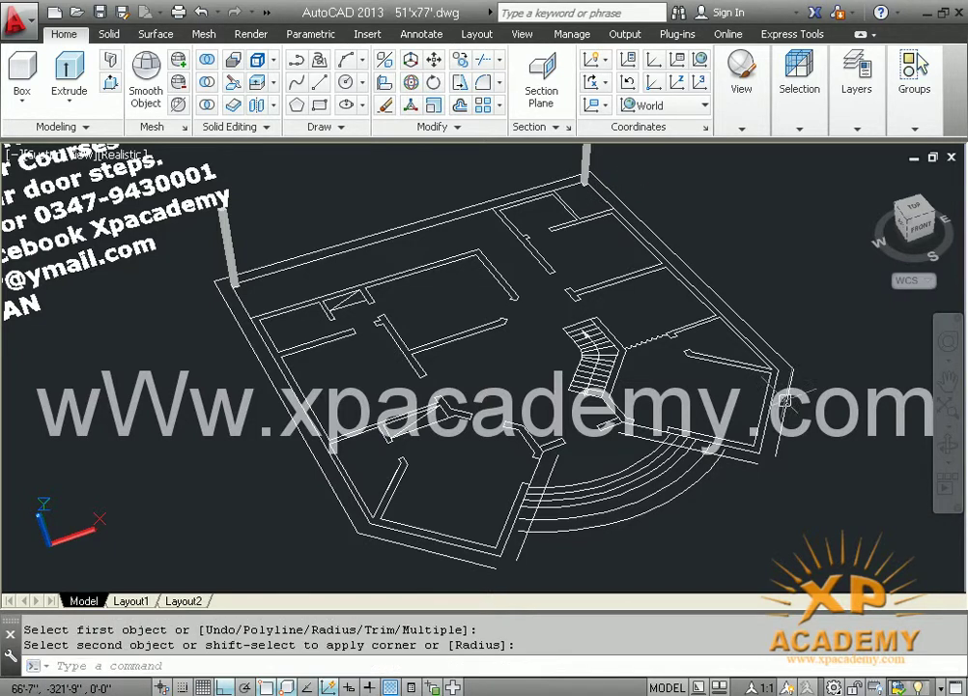
Join the right wall to the lower wall and the outer arc, then undo the wrong fillets.
{"action": "key", "text": "Return"}
{"action": "left_click", "coordinate": [763, 438]}
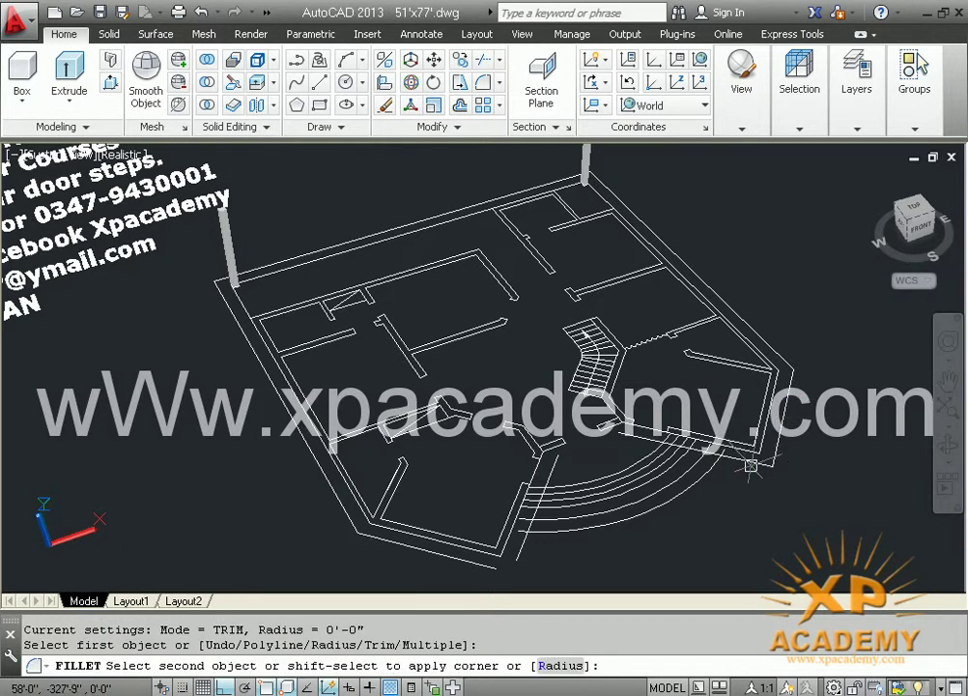
{"action": "left_click", "coordinate": [752, 454]}
{"action": "key", "text": "Return"}
{"action": "left_click", "coordinate": [686, 481]}
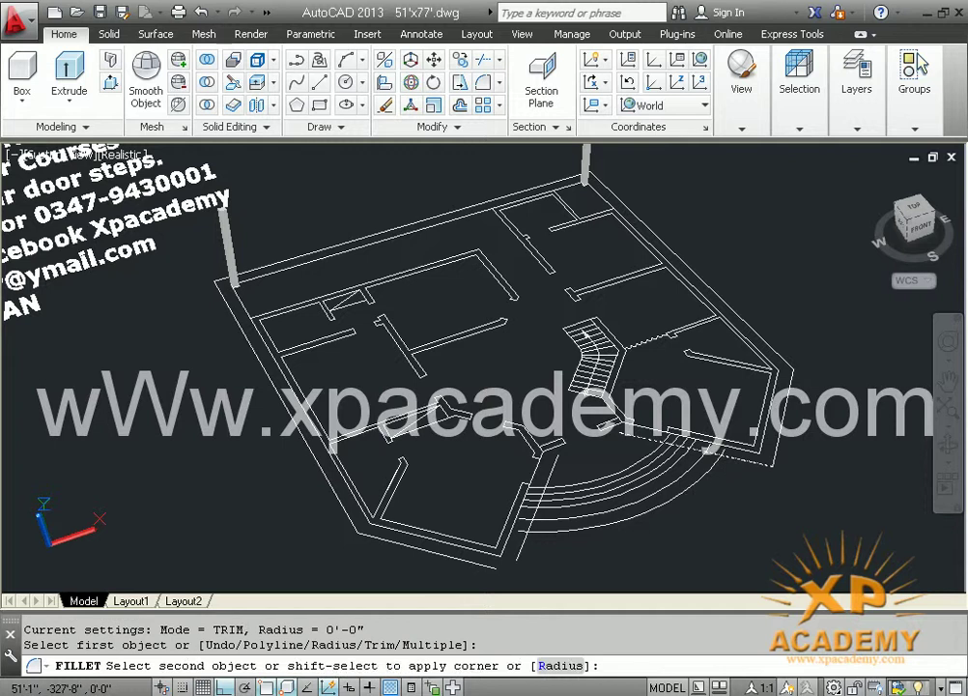
{"action": "left_click", "coordinate": [662, 505]}
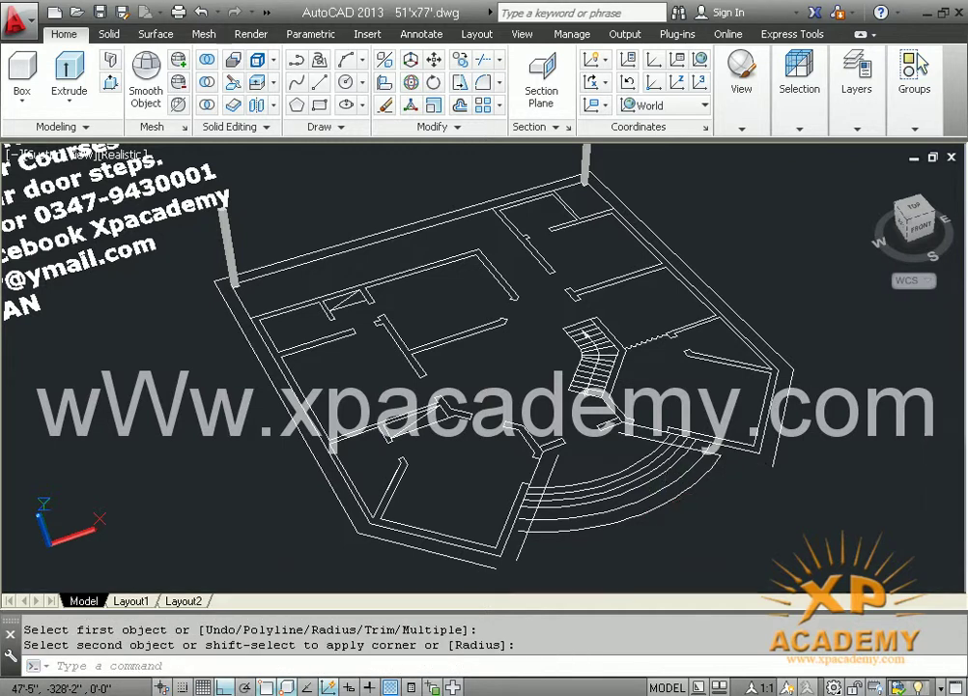
{"action": "key", "text": "ctrl+z"}
{"action": "key", "text": "ctrl+z"}
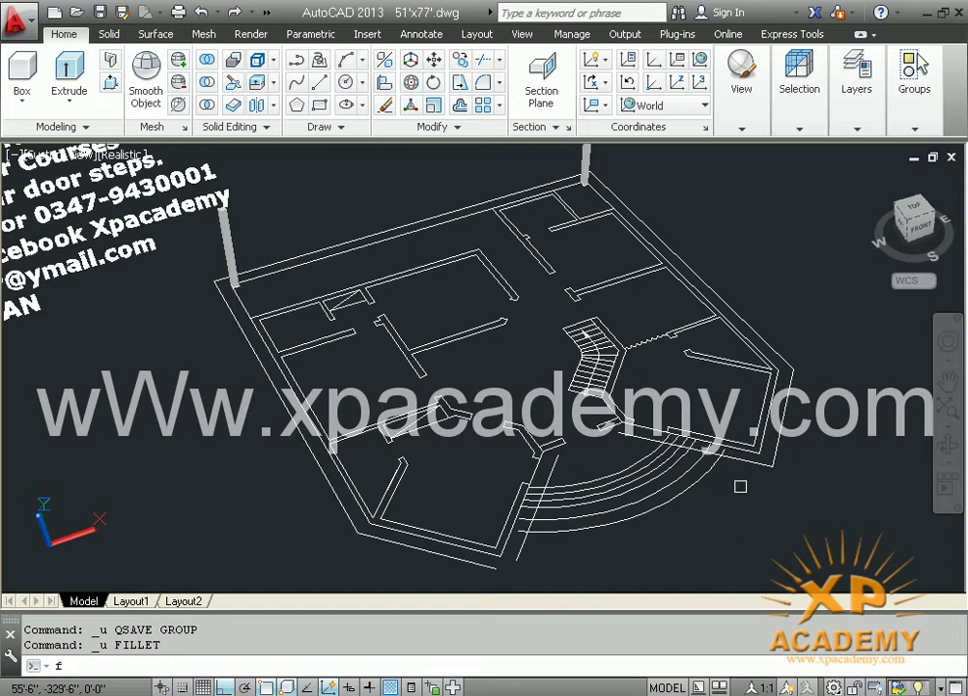
{"action": "type", "text": "f"}
{"action": "key", "text": "Return"}
{"action": "scroll", "coordinate": [735, 488], "scroll_direction": "up", "scroll_amount": 2}
{"action": "middle_click_drag", "start_coordinate": [702, 473], "coordinate": [678, 472]}
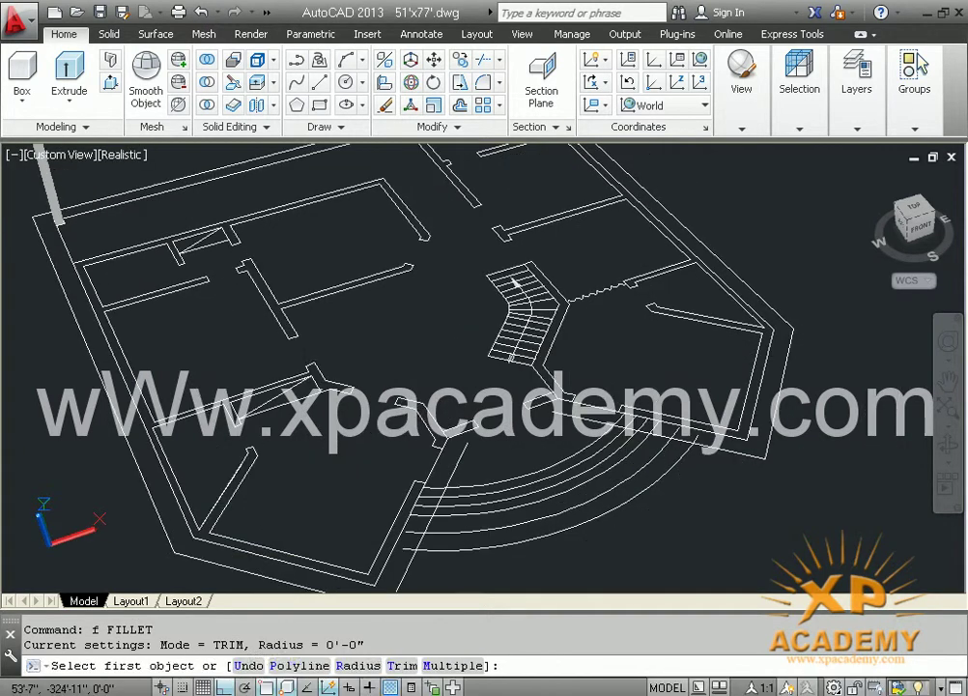
{"action": "left_click", "coordinate": [673, 468]}
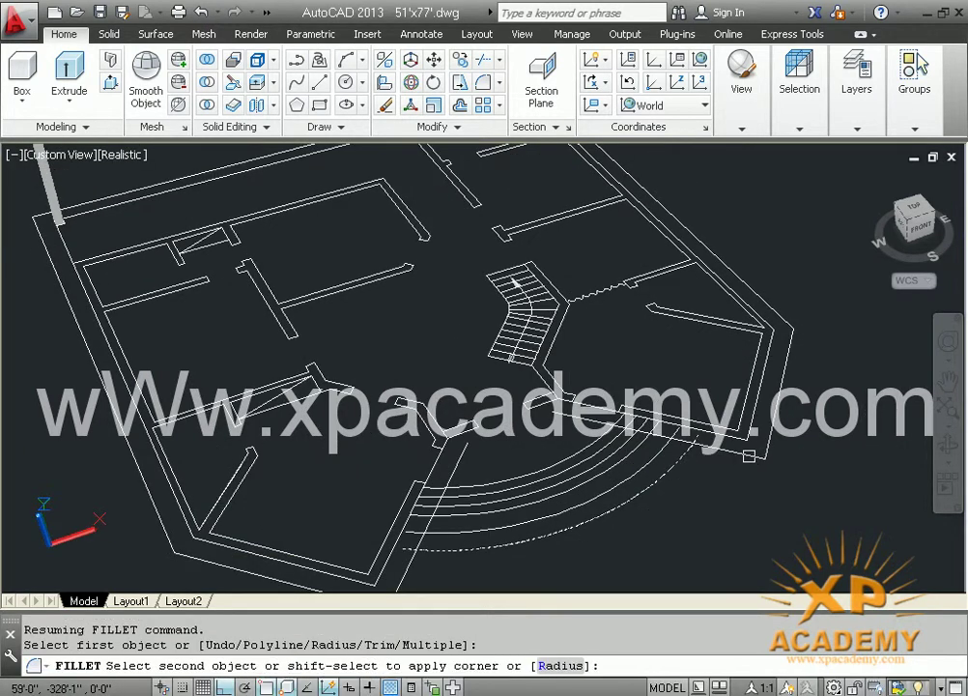
{"action": "key", "text": "Escape"}
{"action": "key", "text": "ctrl+z"}
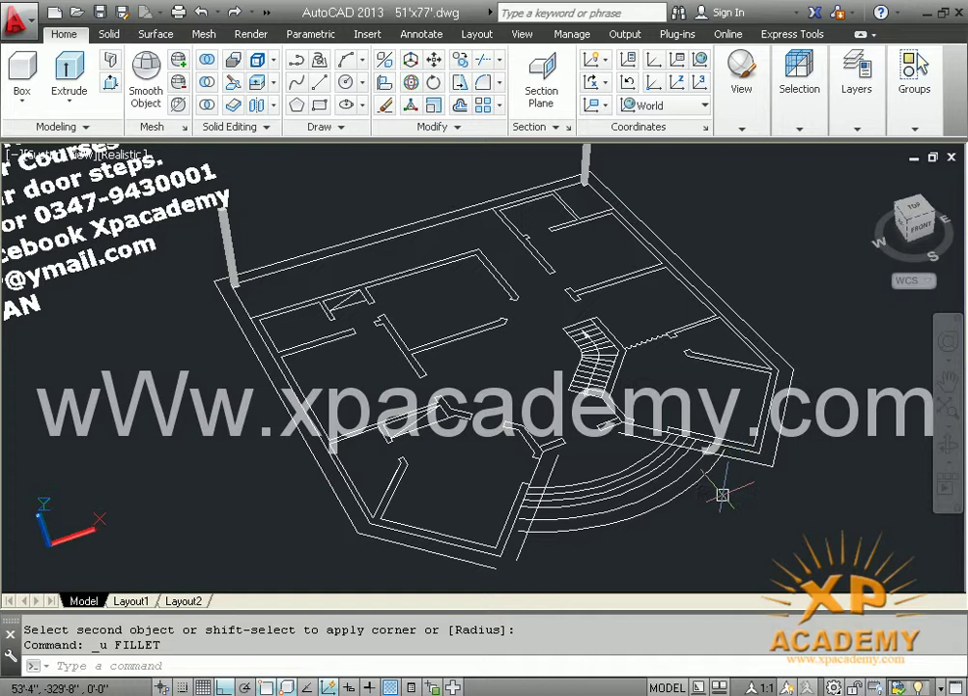
{"action": "key", "text": "ctrl+z"}
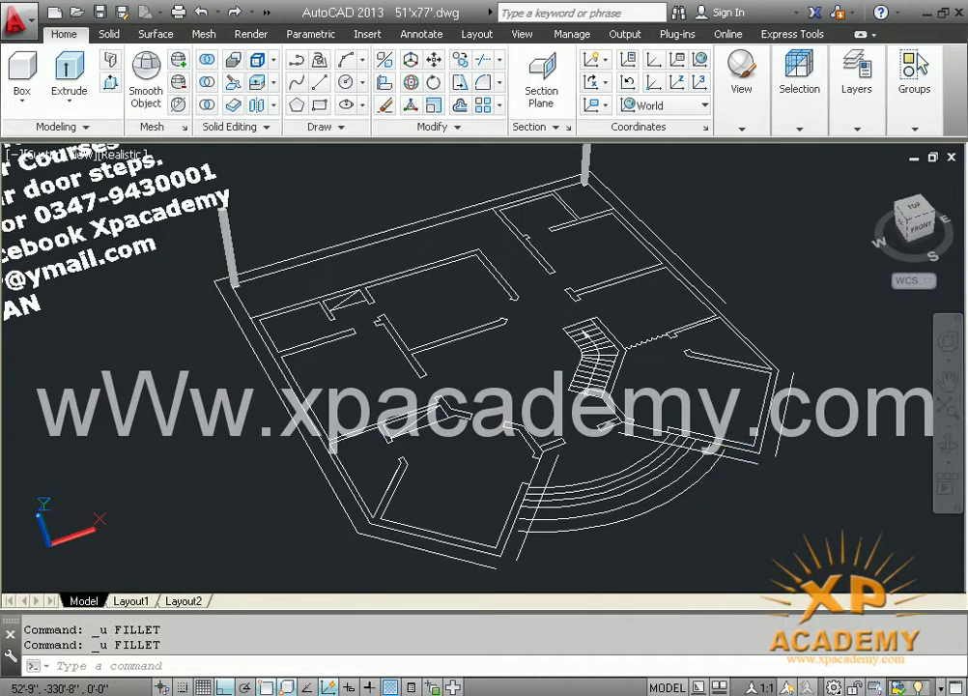
Re-fillet the right corner, the stair-wall corner and the bottom-right corners, undoing the last one.
{"action": "type", "text": "f"}
{"action": "key", "text": "Return"}
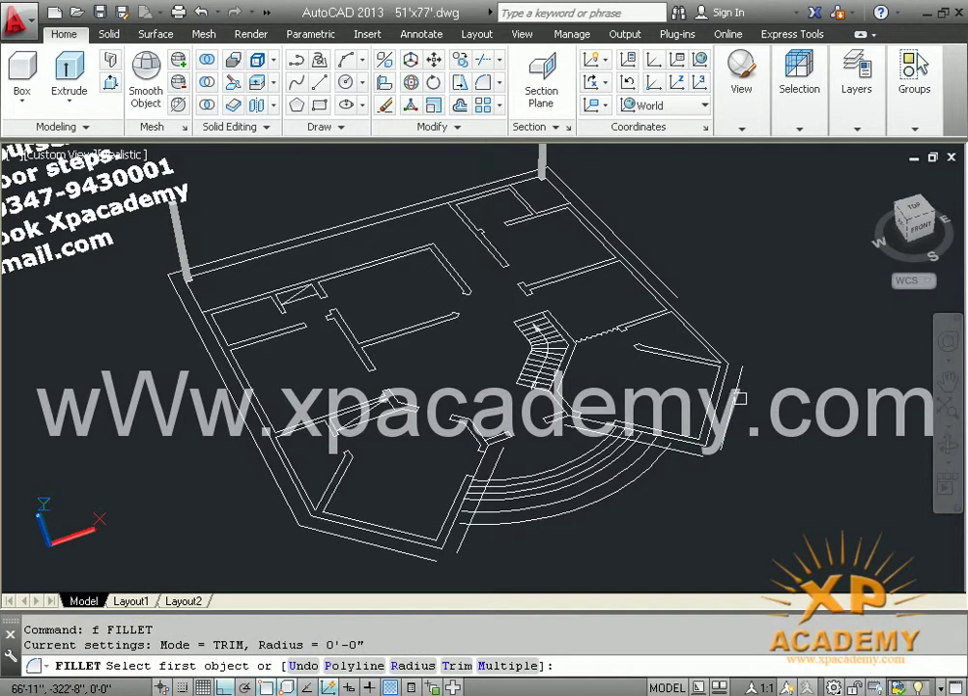
{"action": "left_click", "coordinate": [739, 397]}
{"action": "left_click", "coordinate": [676, 290]}
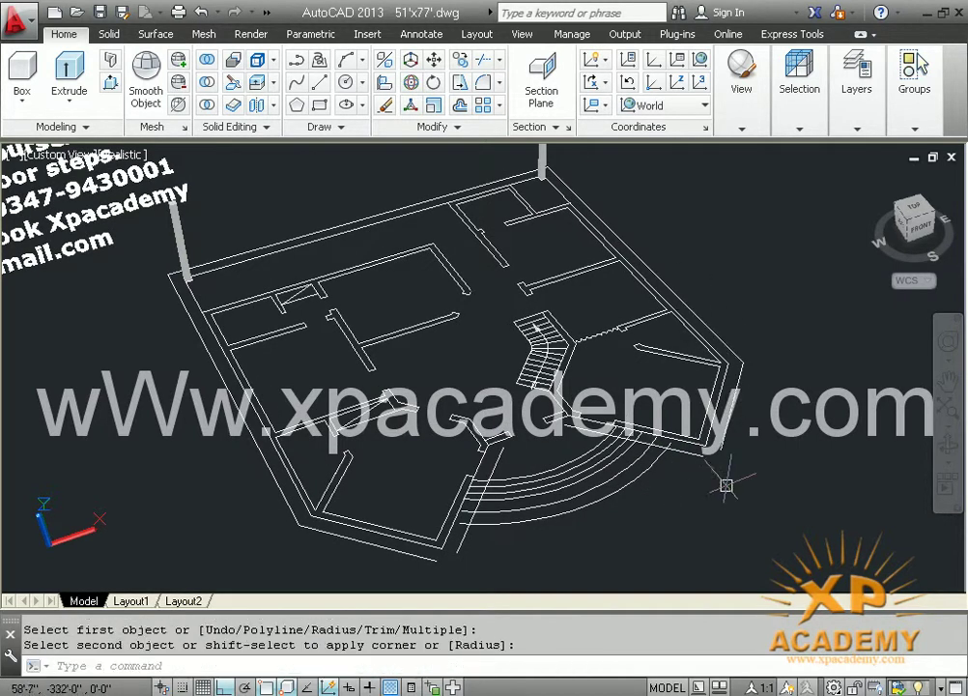
{"action": "key", "text": "Return"}
{"action": "left_click", "coordinate": [539, 334]}
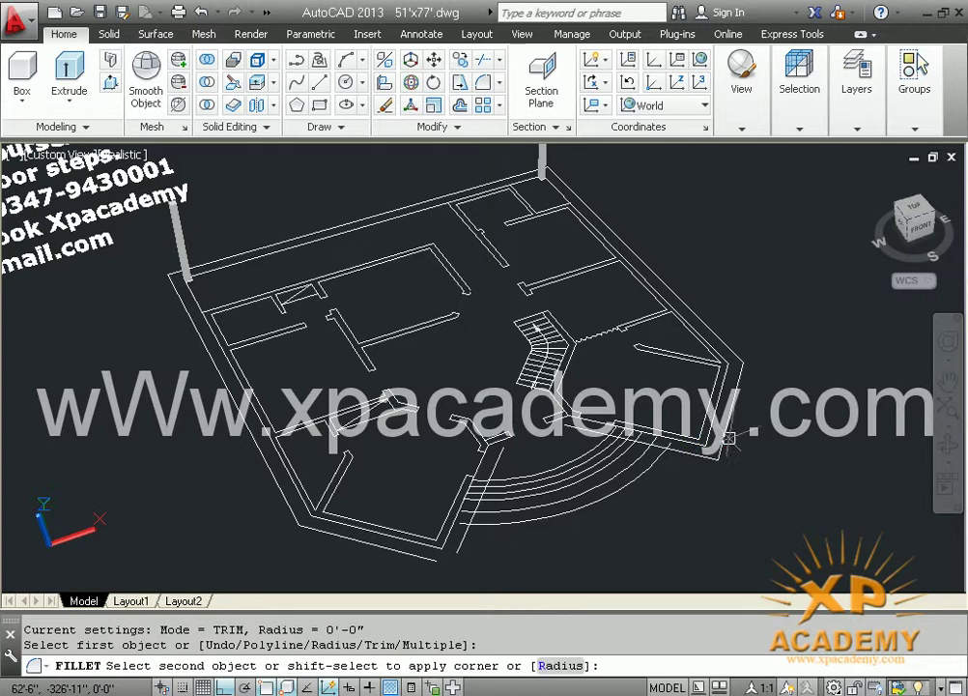
{"action": "left_click", "coordinate": [566, 338]}
{"action": "key", "text": "Return"}
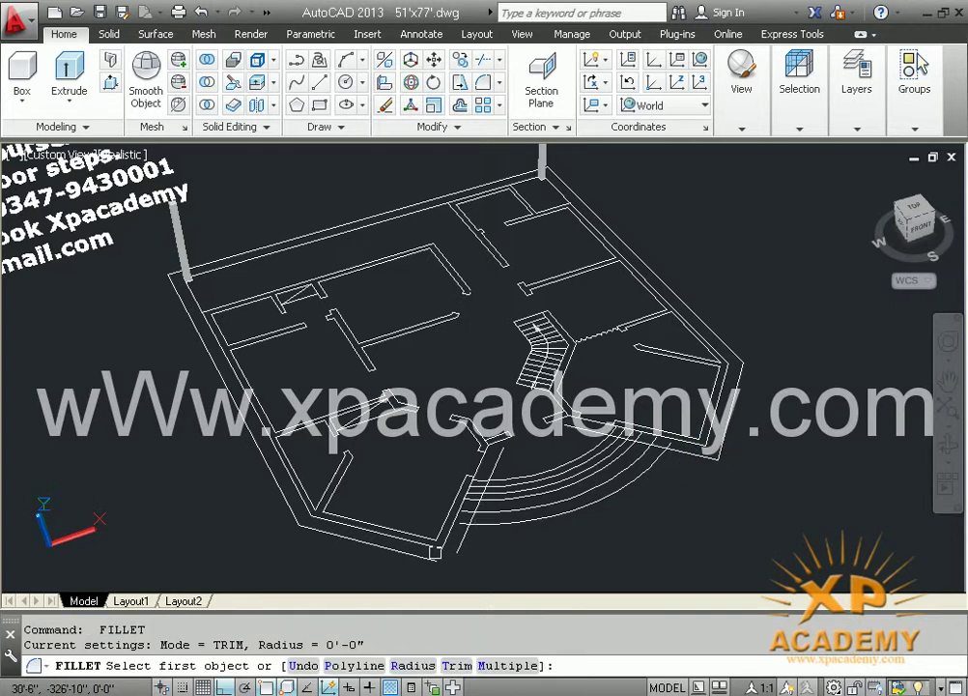
{"action": "left_click", "coordinate": [427, 561]}
{"action": "left_click", "coordinate": [461, 549]}
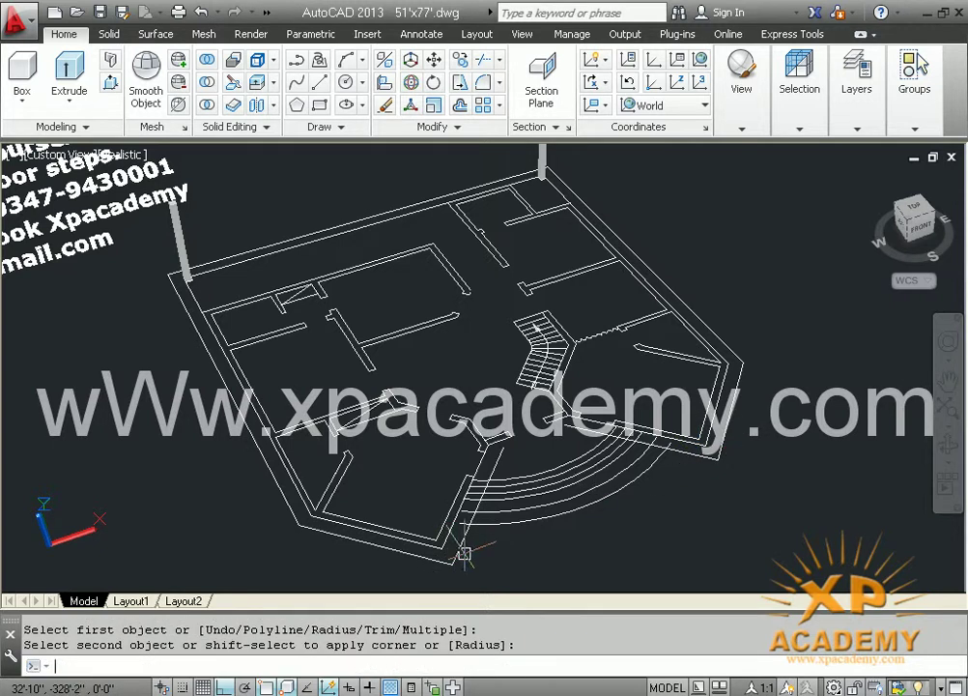
{"action": "key", "text": "Return"}
{"action": "left_click", "coordinate": [462, 549]}
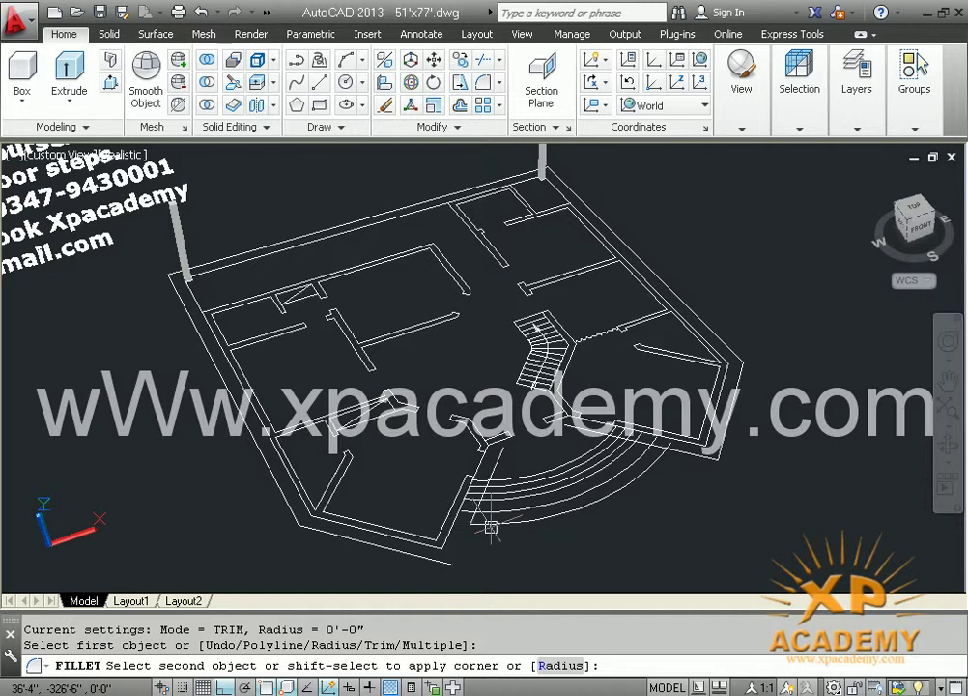
{"action": "left_click", "coordinate": [491, 526]}
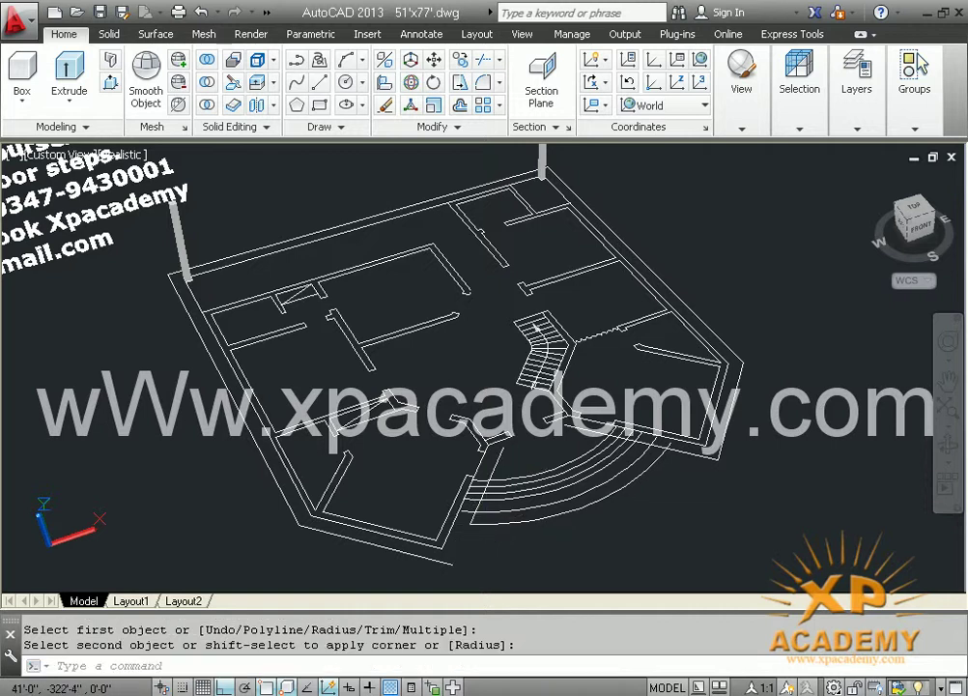
{"action": "key", "text": "ctrl+z"}
Start TRIM, zoom in on the curved front steps, then cancel the trim.
{"action": "type", "text": "tr"}
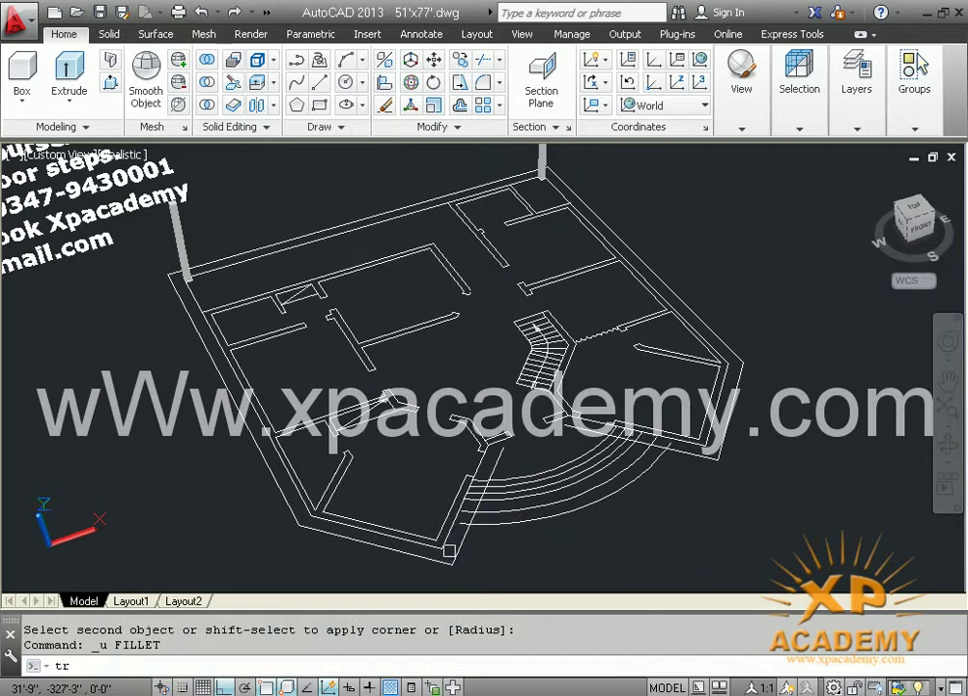
{"action": "key", "text": "Return"}
{"action": "scroll", "coordinate": [461, 520], "scroll_direction": "up", "scroll_amount": 2}
{"action": "scroll", "coordinate": [459, 416], "scroll_direction": "up", "scroll_amount": 2}
{"action": "scroll", "coordinate": [460, 416], "scroll_direction": "up", "scroll_amount": 3}
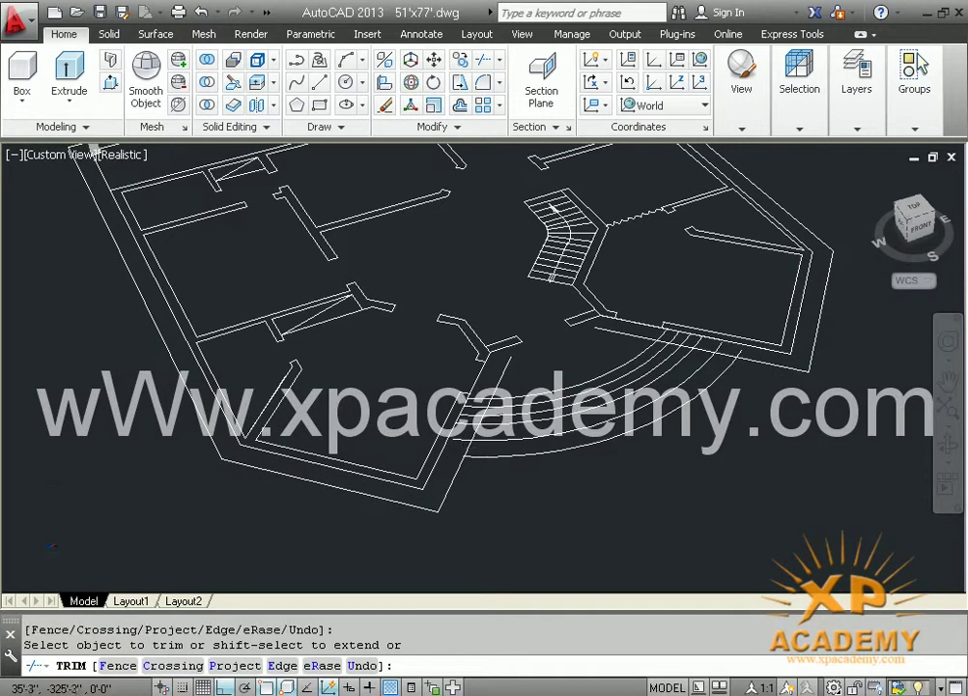
{"action": "scroll", "coordinate": [462, 456], "scroll_direction": "up", "scroll_amount": 2}
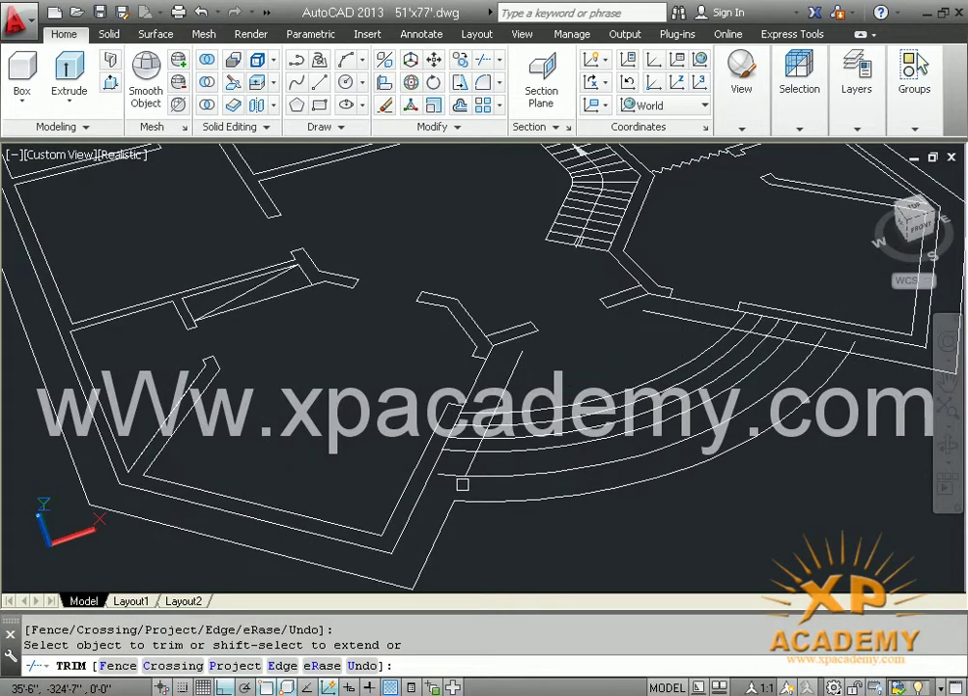
{"action": "middle_click_drag", "start_coordinate": [537, 491], "coordinate": [372, 488]}
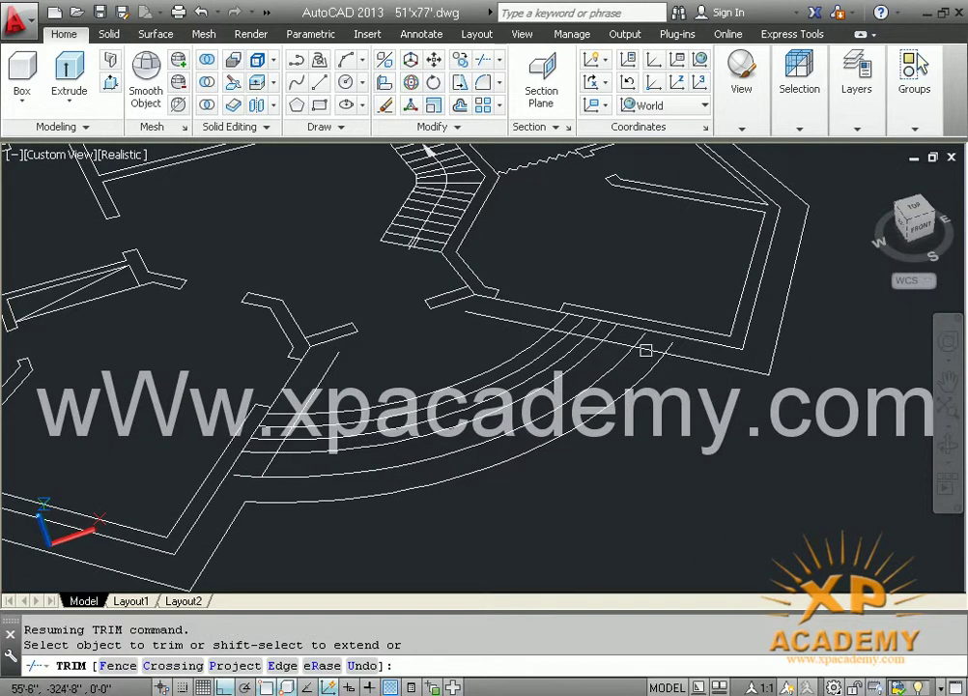
{"action": "left_click", "coordinate": [667, 345]}
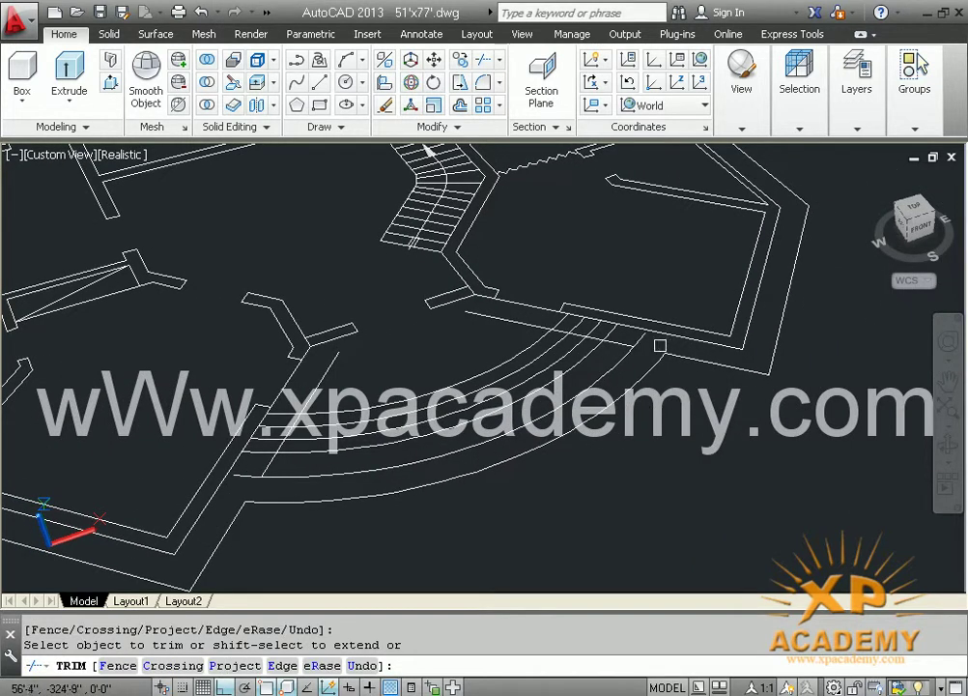
{"action": "key", "text": "Escape"}
Erase the stray arc and short leftover lines by the curved steps, then zoom out.
{"action": "left_click", "coordinate": [625, 348]}
{"action": "key", "text": "Delete"}
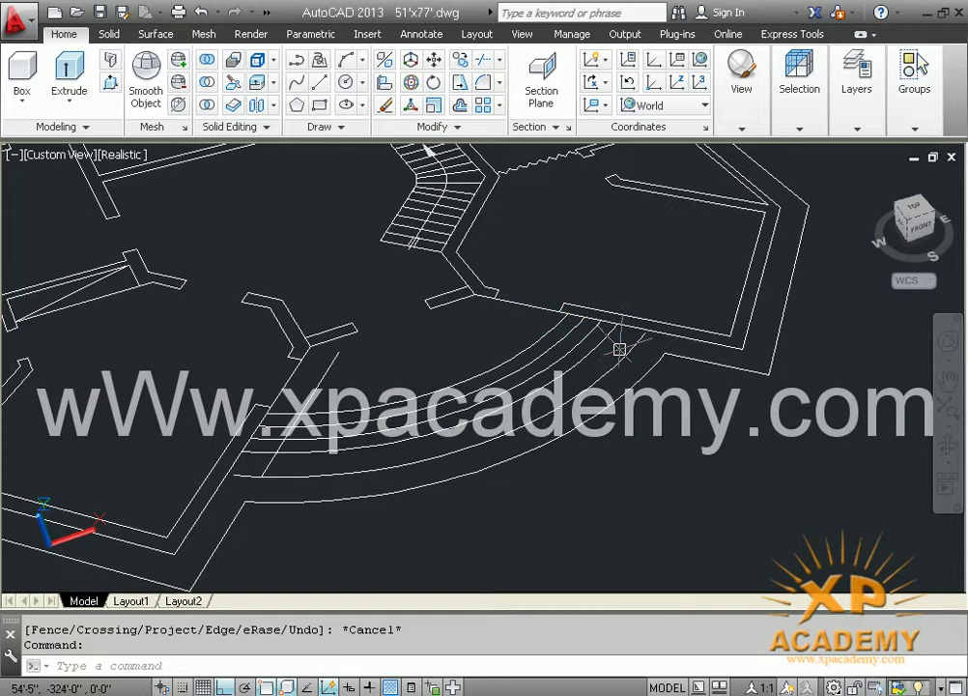
{"action": "left_click", "coordinate": [480, 438]}
{"action": "key", "text": "Escape"}
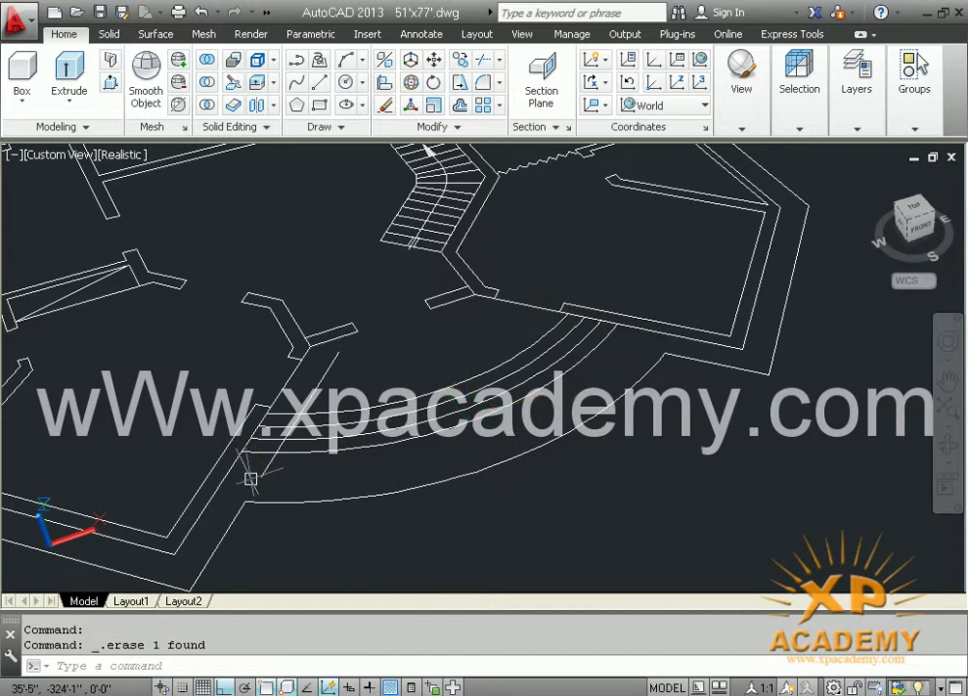
{"action": "left_click", "coordinate": [260, 471]}
{"action": "key", "text": "Escape"}
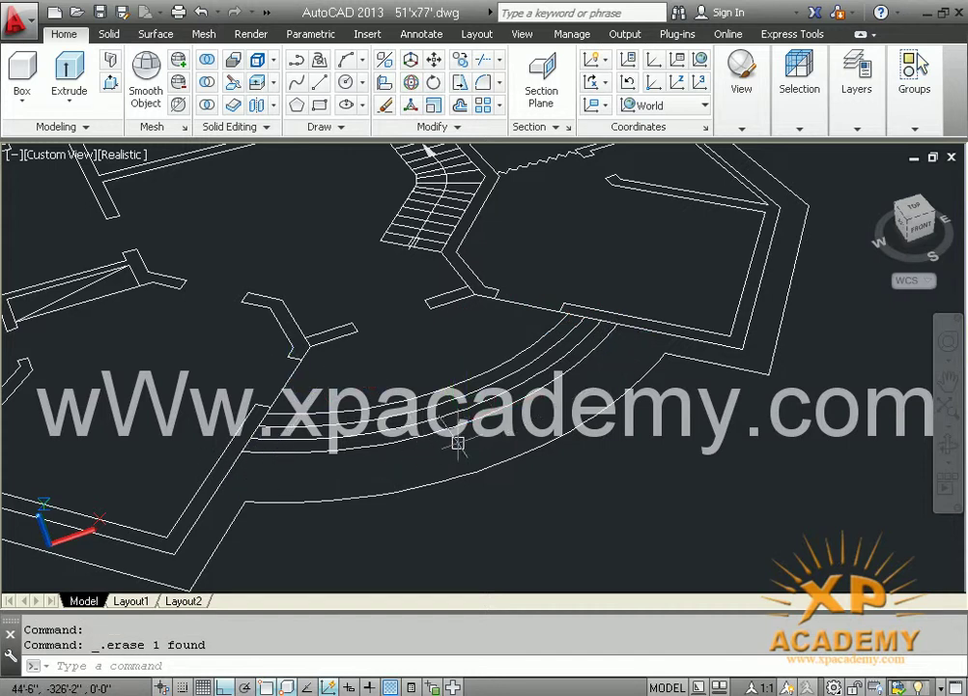
{"action": "scroll", "coordinate": [361, 343], "scroll_direction": "down", "scroll_amount": 3}
{"action": "scroll", "coordinate": [431, 411], "scroll_direction": "down", "scroll_amount": 4}
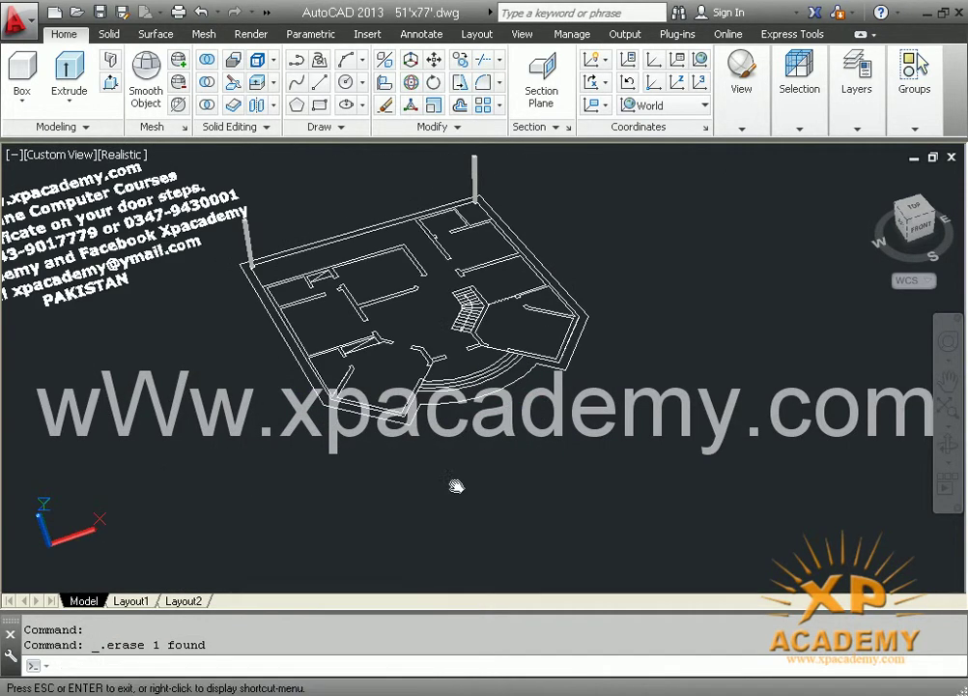
Start COPY and select the curved front edge plus the other outer boundary lines.
{"action": "key", "text": "Escape"}
{"action": "type", "text": "c"}
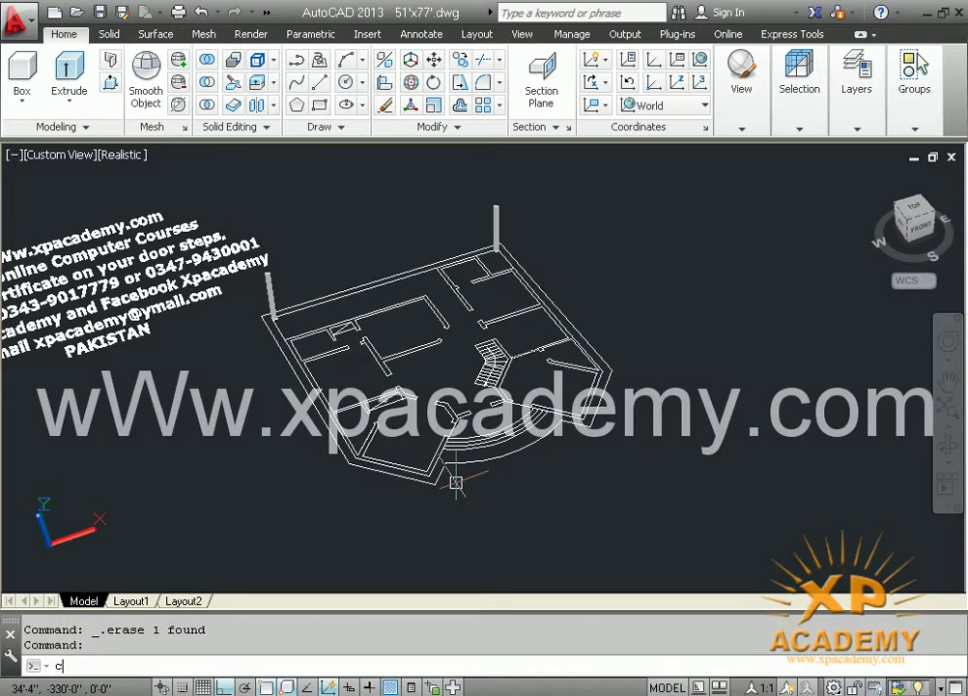
{"action": "type", "text": "o"}
{"action": "key", "text": "Return"}
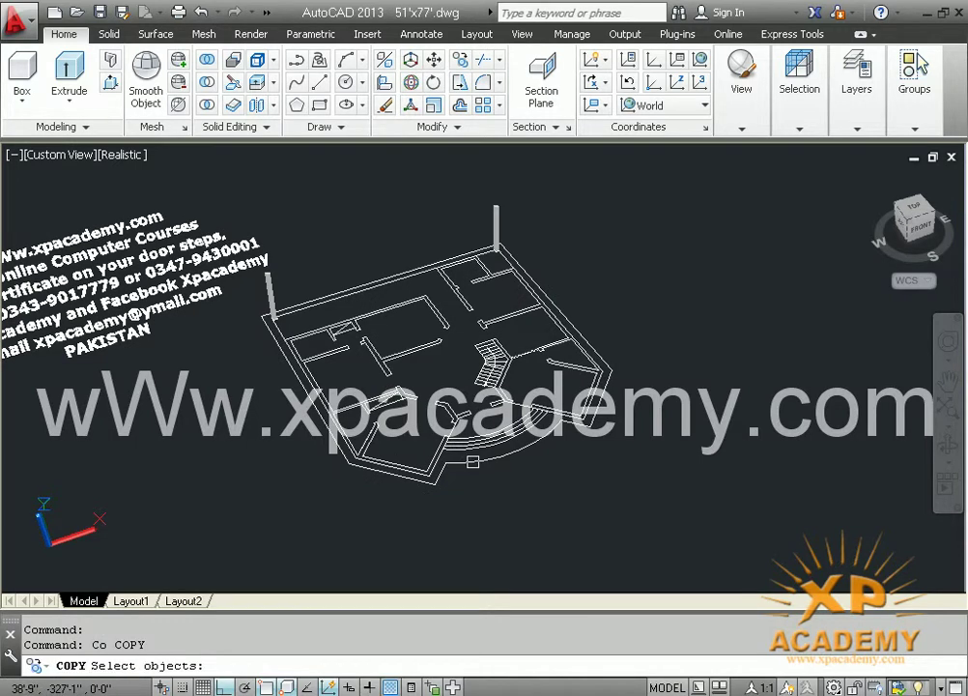
{"action": "left_click", "coordinate": [473, 462]}
{"action": "scroll", "coordinate": [441, 489], "scroll_direction": "up", "scroll_amount": 1}
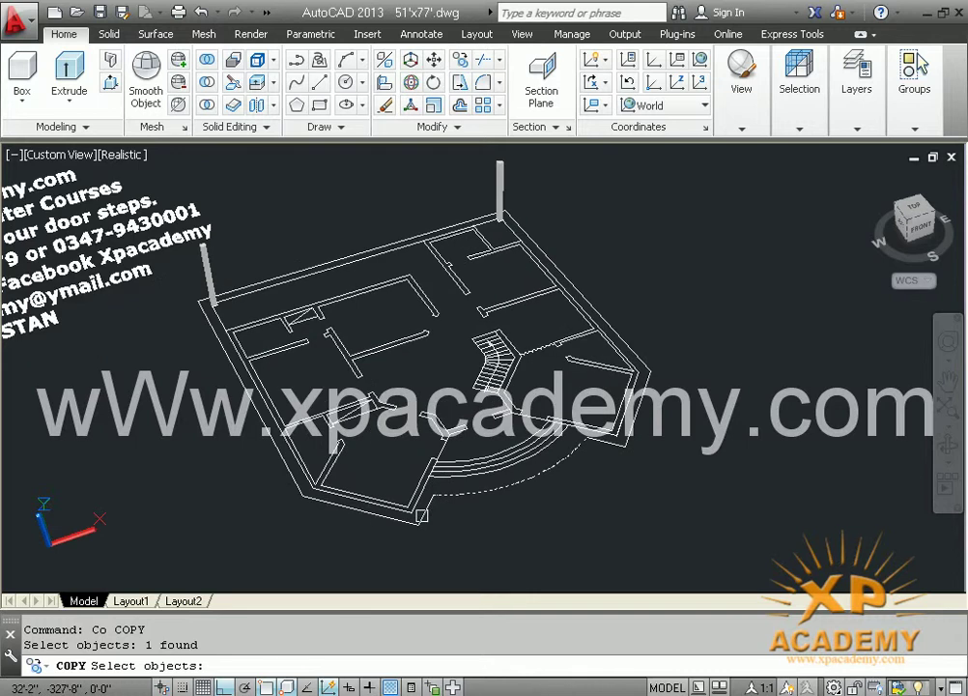
{"action": "left_click", "coordinate": [401, 522]}
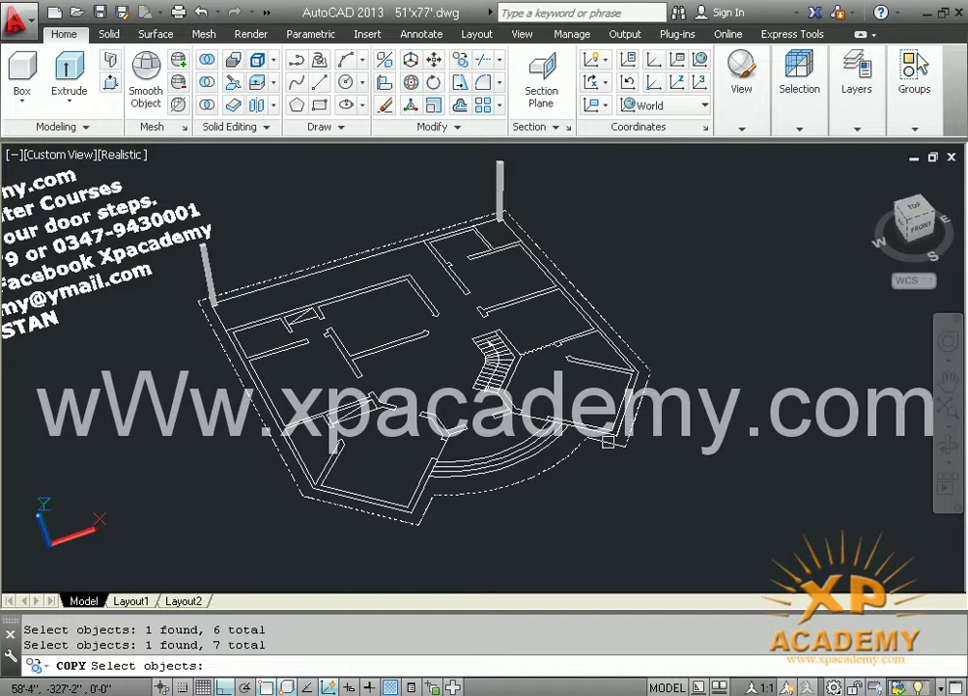
{"action": "key", "text": "Return"}
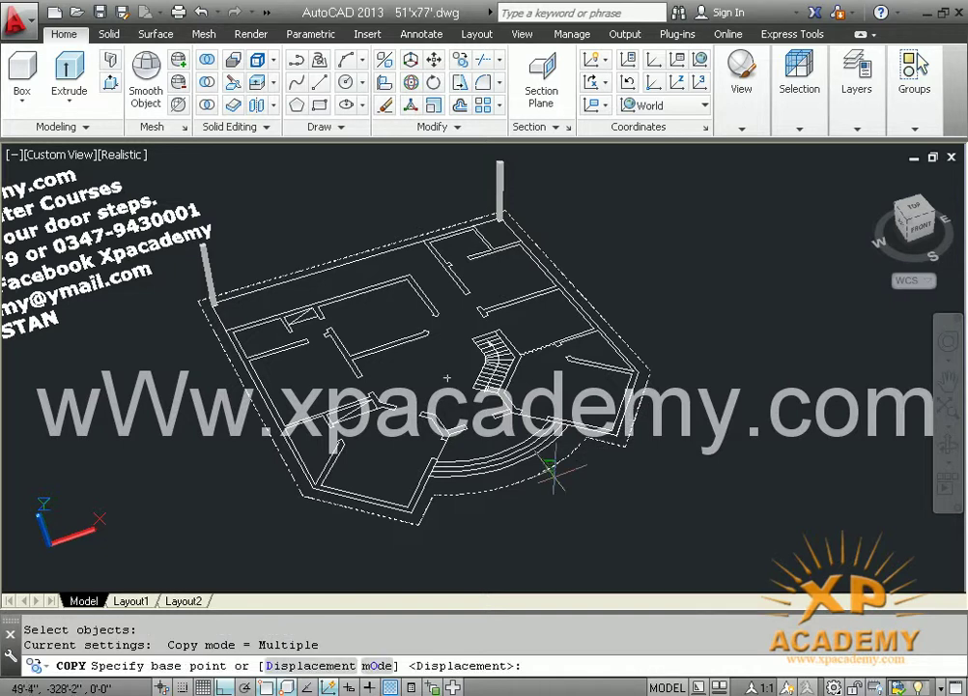
Place the copied outline in the empty area in front of the floor plan.
{"action": "left_click", "coordinate": [550, 471]}
{"action": "middle_click_drag", "start_coordinate": [555, 480], "coordinate": [486, 267]}
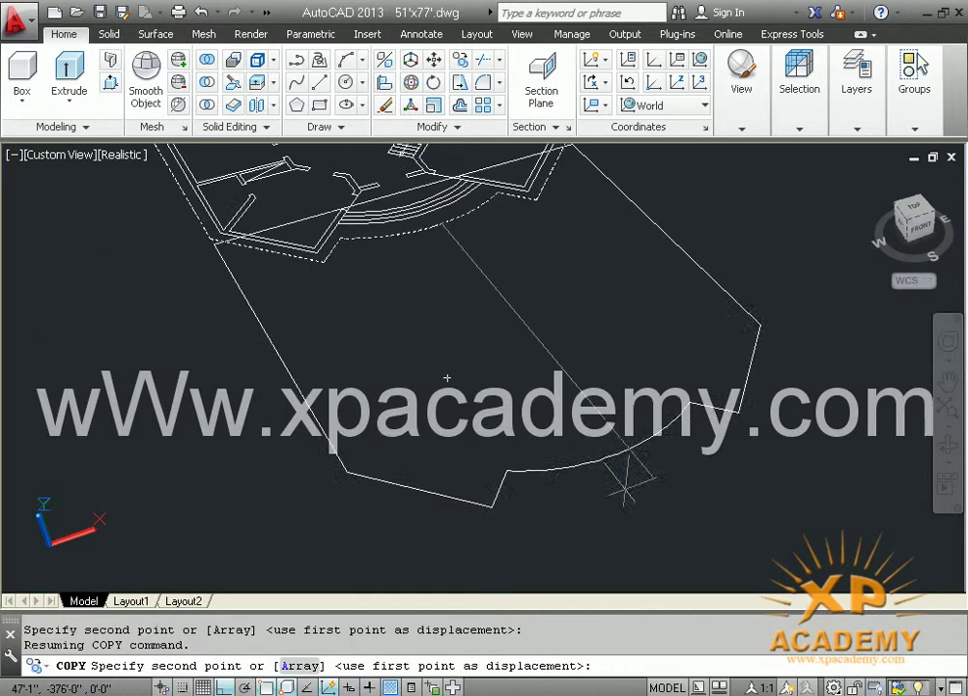
{"action": "scroll", "coordinate": [626, 478], "scroll_direction": "up", "scroll_amount": 2}
{"action": "mouse_move", "coordinate": [633, 499]}
{"action": "middle_mouse_down"}
{"action": "mouse_move", "coordinate": [505, 245]}
{"action": "mouse_move", "coordinate": [612, 352]}
{"action": "mouse_move", "coordinate": [720, 536]}
{"action": "middle_mouse_up"}
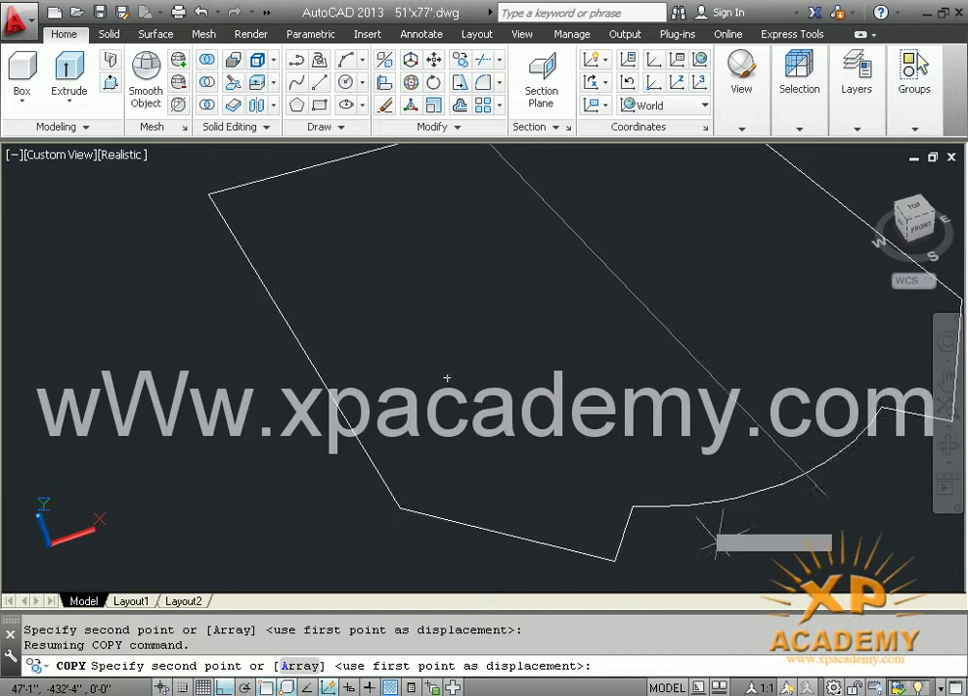
{"action": "left_click", "coordinate": [584, 456]}
{"action": "key", "text": "Return"}
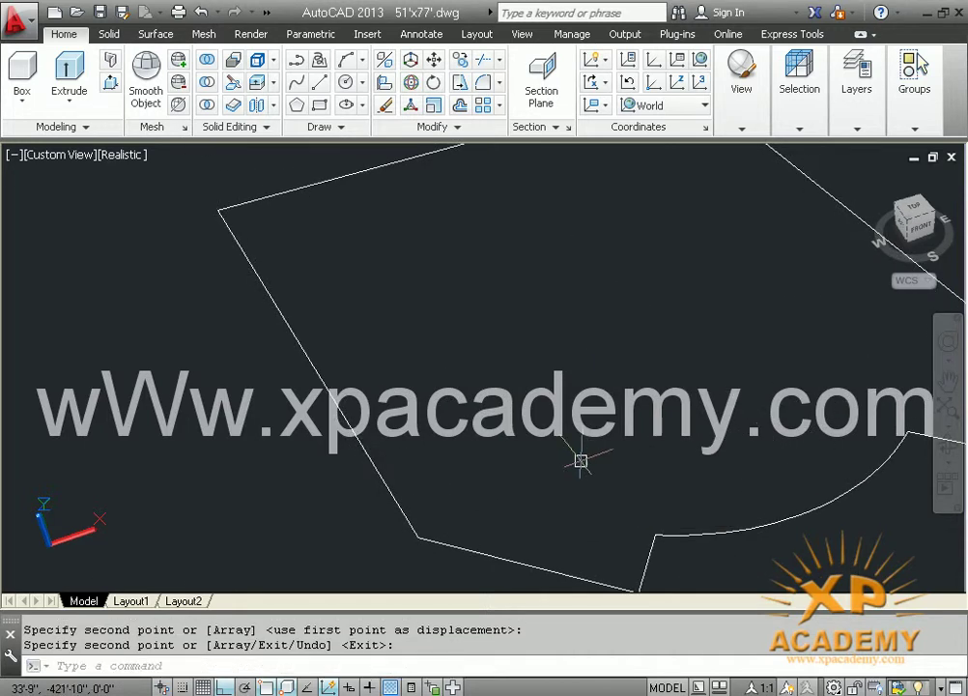
{"action": "scroll", "coordinate": [580, 460], "scroll_direction": "down", "scroll_amount": 3}
{"action": "middle_click_drag", "start_coordinate": [581, 460], "coordinate": [558, 461]}
Crossing-select the detached outline and copy it 73'-3" off to the upper right.
{"action": "key", "text": "Return"}
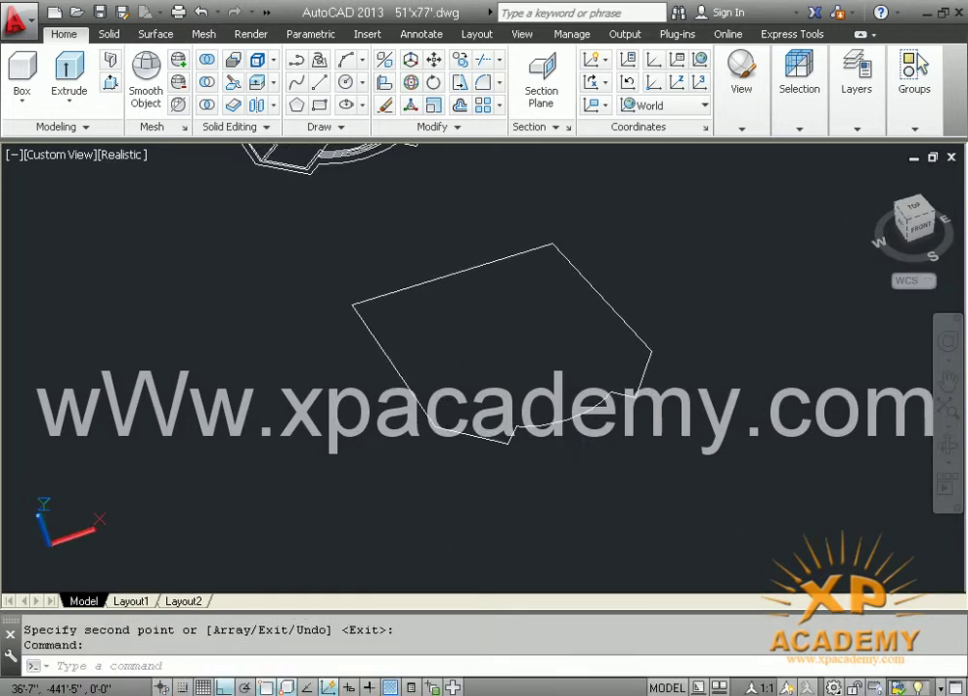
{"action": "scroll", "coordinate": [478, 369], "scroll_direction": "up", "scroll_amount": 1}
{"action": "middle_click_drag", "start_coordinate": [488, 367], "coordinate": [495, 391]}
{"action": "type", "text": "c"}
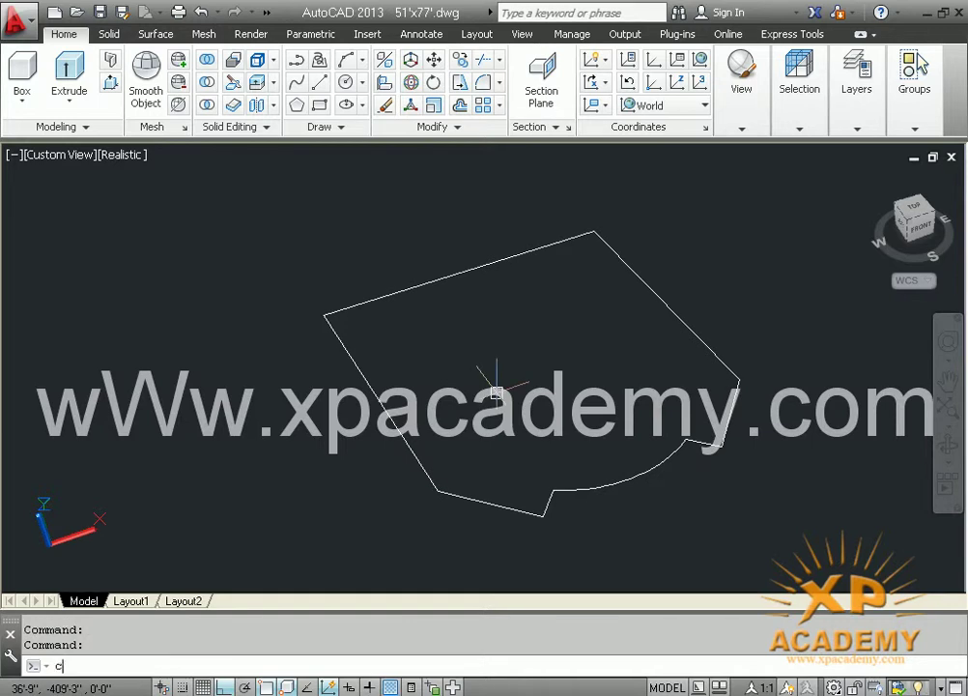
{"action": "type", "text": "o"}
{"action": "key", "text": "Return"}
{"action": "left_click", "coordinate": [763, 216]}
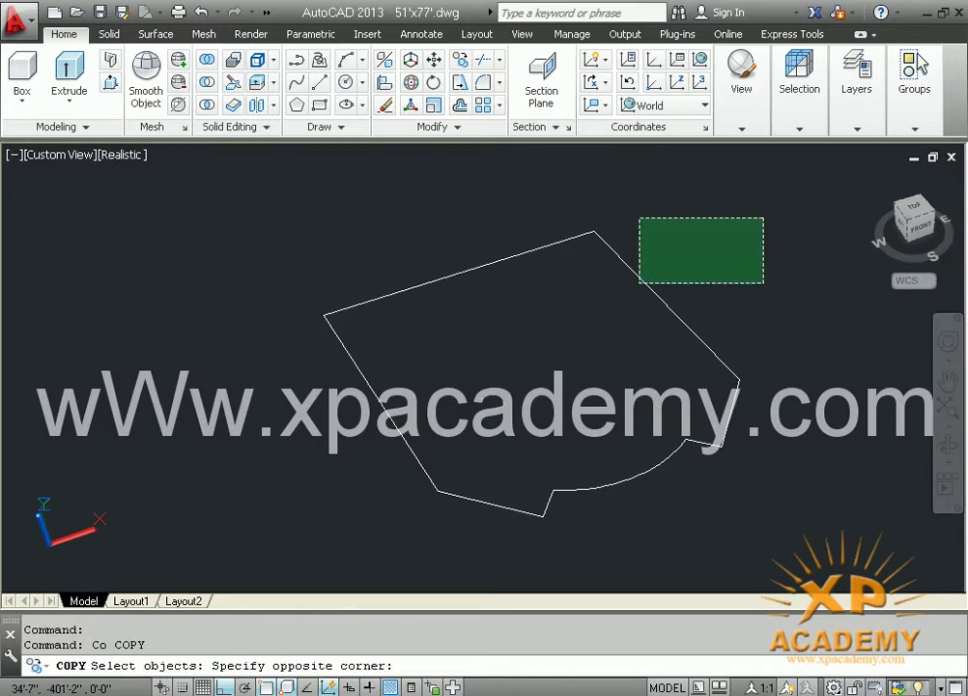
{"action": "left_click", "coordinate": [257, 503]}
{"action": "key", "text": "Return"}
{"action": "left_click", "coordinate": [458, 454]}
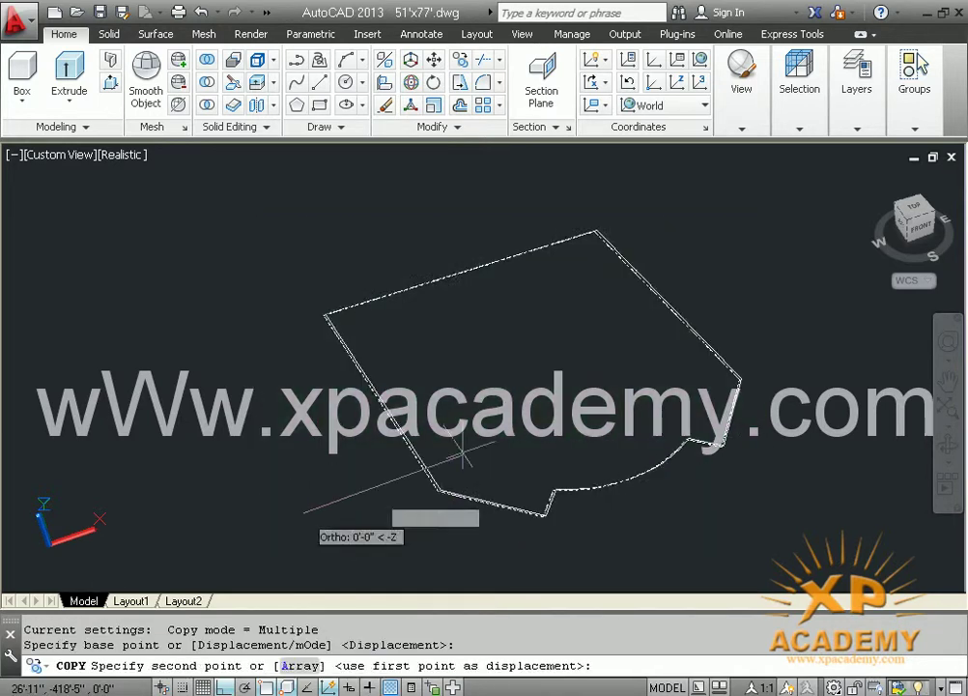
{"action": "left_click", "coordinate": [727, 319]}
{"action": "key", "text": "Return"}
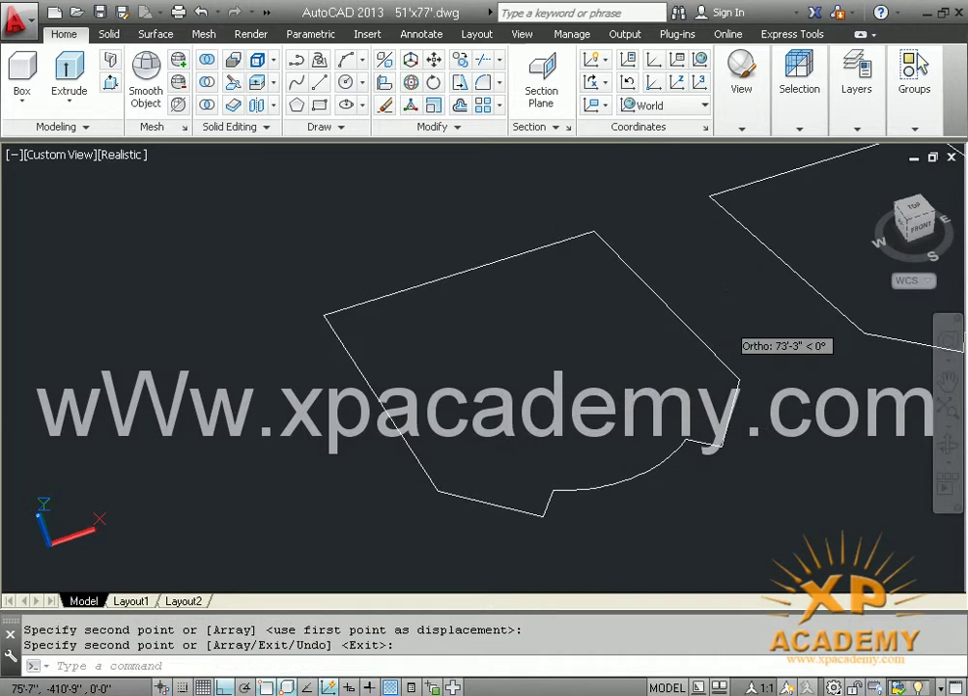
Press-pull the area inside the copied outline to a 6-unit-thick slab and save.
{"action": "left_click", "coordinate": [111, 85]}
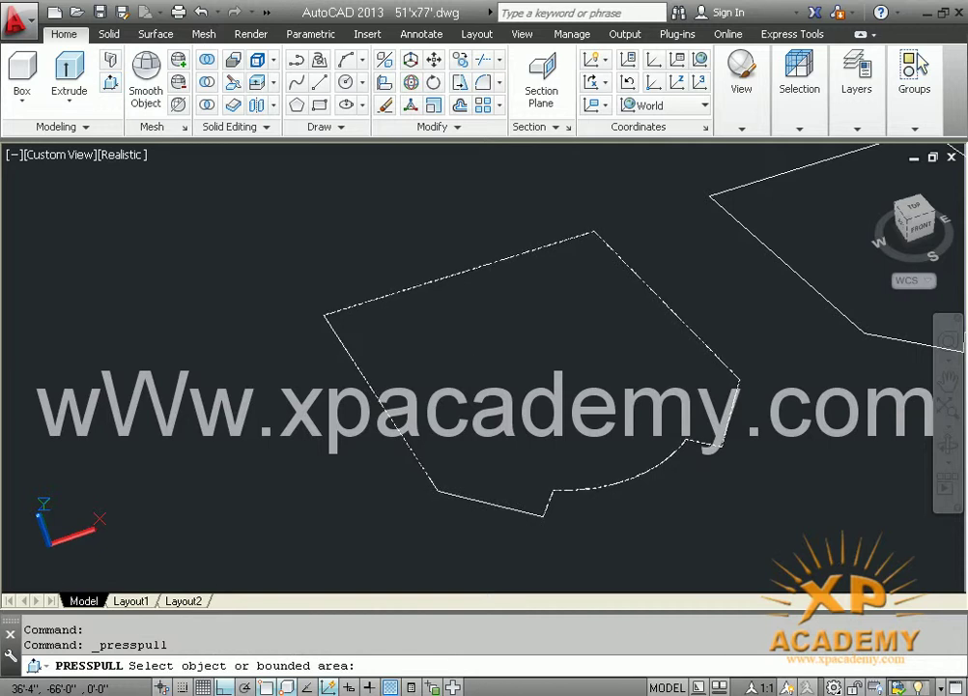
{"action": "left_click", "coordinate": [450, 356]}
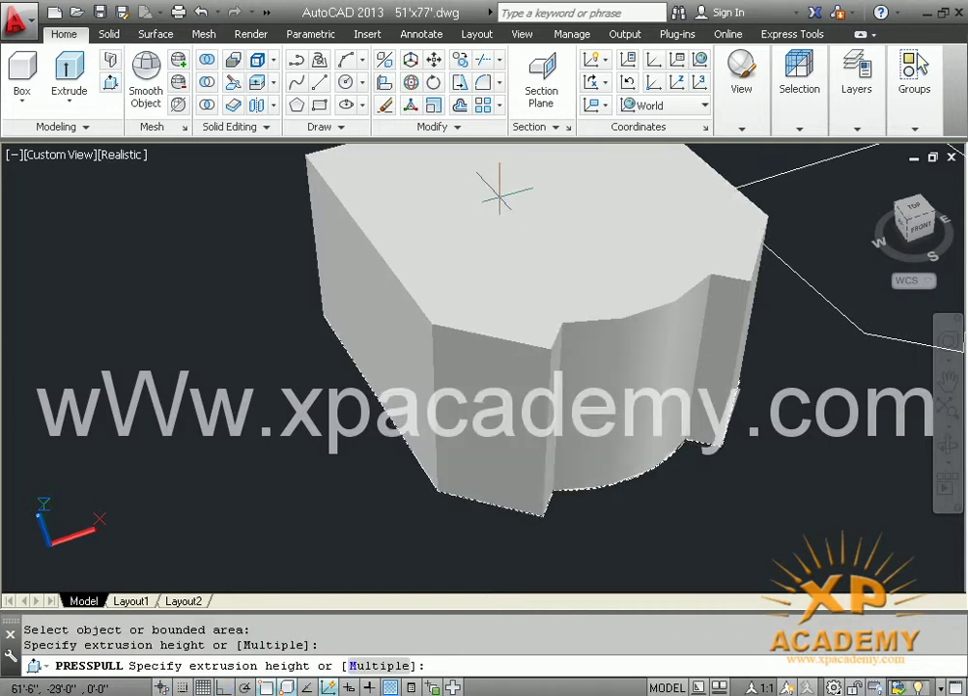
{"action": "type", "text": "6"}
{"action": "key", "text": "Return"}
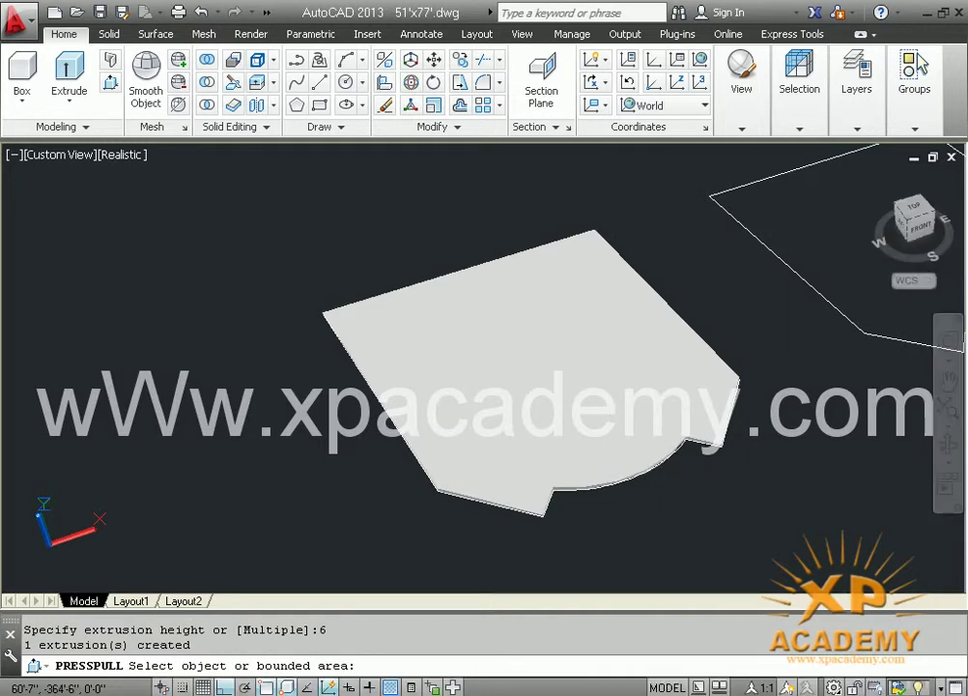
{"action": "key", "text": "ctrl+s"}
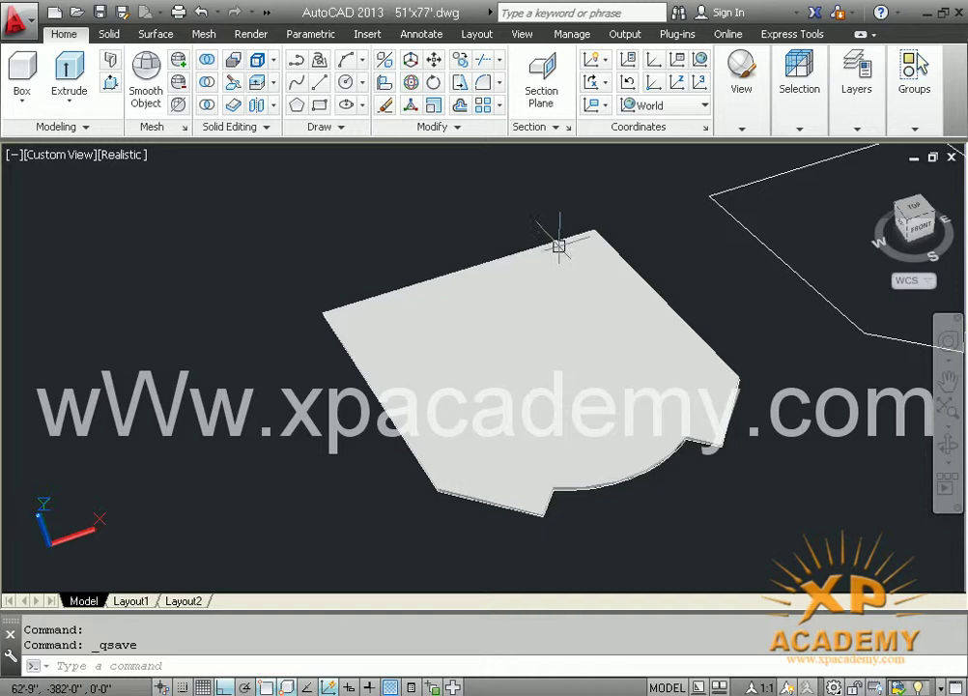
{"action": "mouse_move", "coordinate": [591, 335]}
{"action": "middle_mouse_down"}
{"action": "mouse_move", "coordinate": [459, 344]}
{"action": "mouse_move", "coordinate": [516, 321]}
{"action": "middle_mouse_up"}
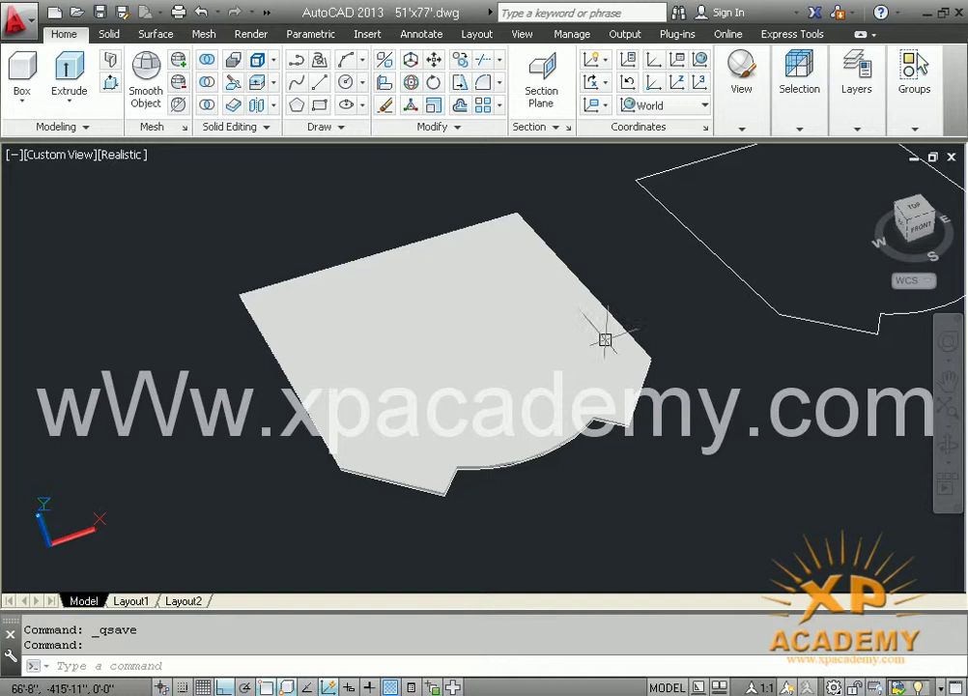
Create a boundary polyline inside the second outline copy with BOUNDARY (bo).
{"action": "mouse_move", "coordinate": [575, 340]}
{"action": "middle_mouse_down"}
{"action": "mouse_move", "coordinate": [474, 385]}
{"action": "mouse_move", "coordinate": [405, 385]}
{"action": "mouse_move", "coordinate": [351, 365]}
{"action": "middle_mouse_up"}
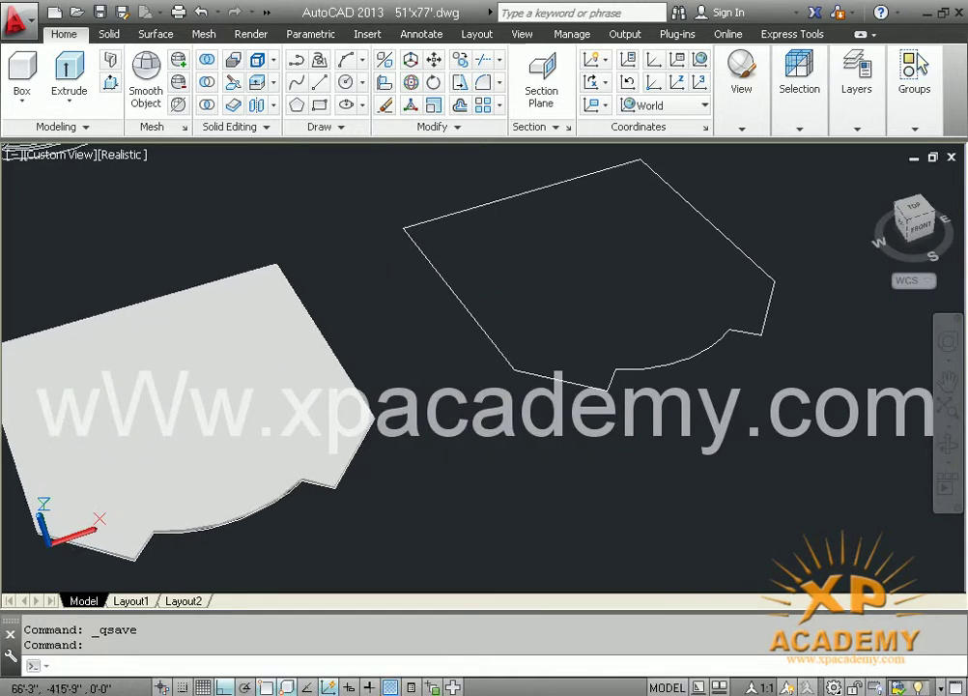
{"action": "middle_click_drag", "start_coordinate": [596, 238], "coordinate": [499, 320]}
{"action": "left_click_drag", "start_coordinate": [499, 320], "coordinate": [493, 320]}
{"action": "key", "text": "Escape"}
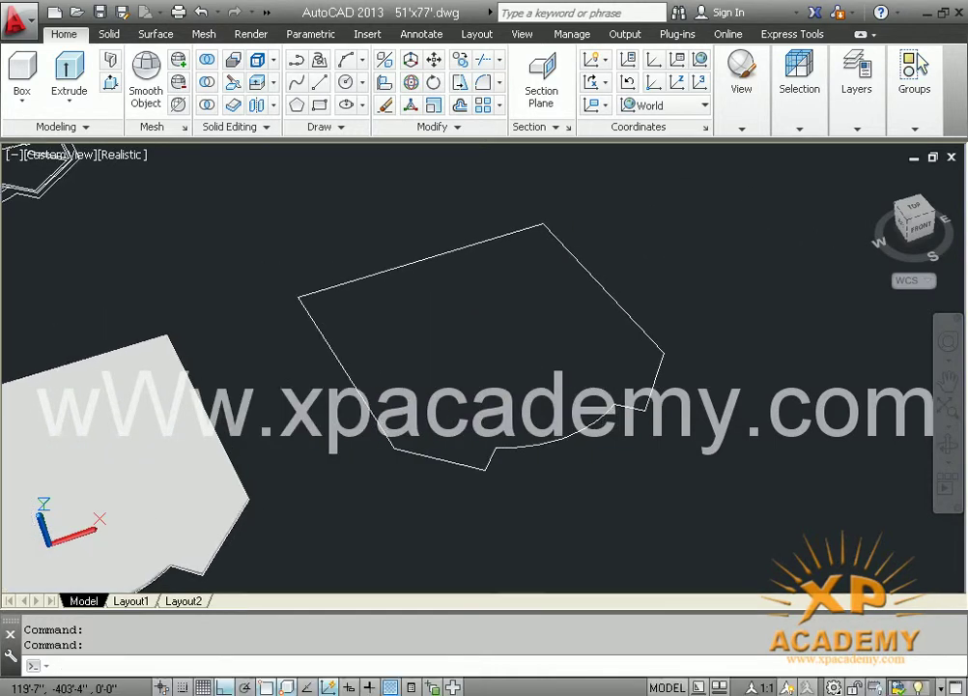
{"action": "type", "text": "b"}
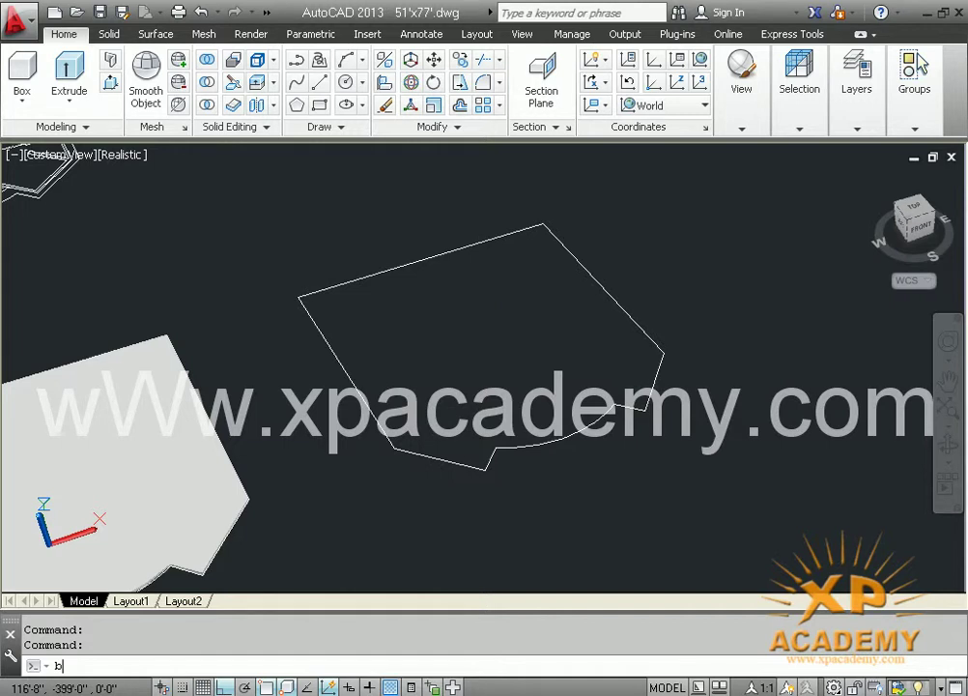
{"action": "type", "text": "o BOUNDARY"}
{"action": "key", "text": "Return"}
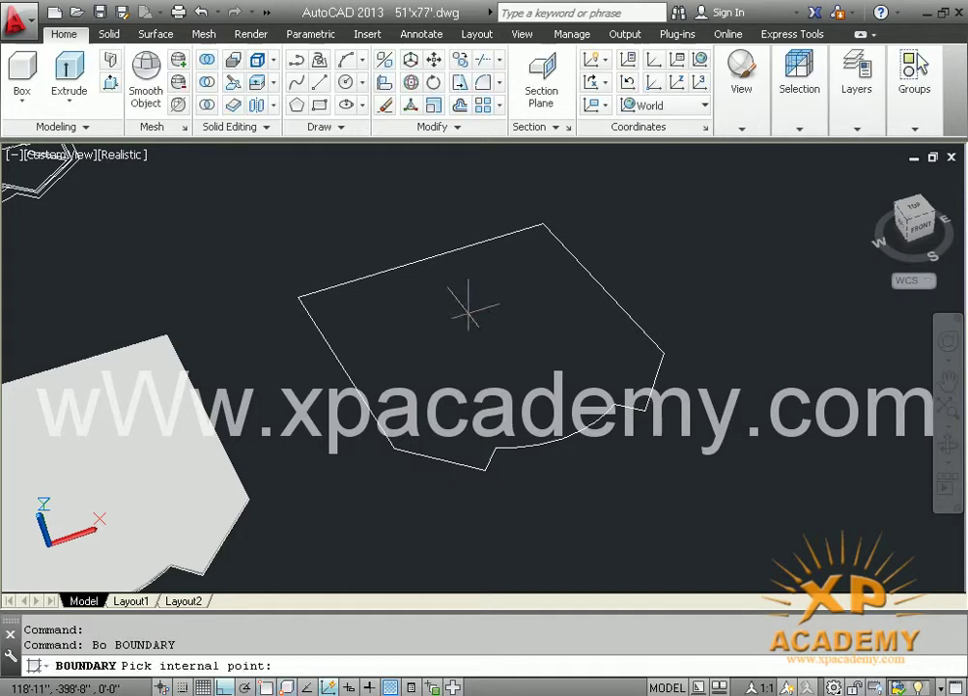
{"action": "left_click", "coordinate": [471, 320]}
{"action": "key", "text": "Return"}
{"action": "type", "text": "m"}
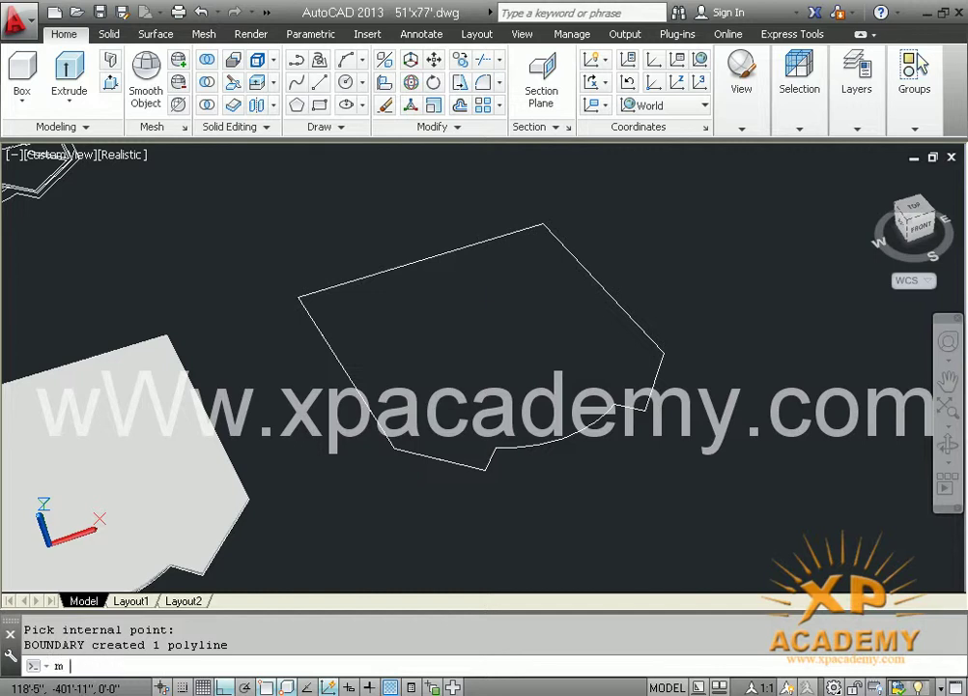
Move the new boundary polyline further to the left.
{"action": "key", "text": "Return"}
{"action": "left_click", "coordinate": [325, 333]}
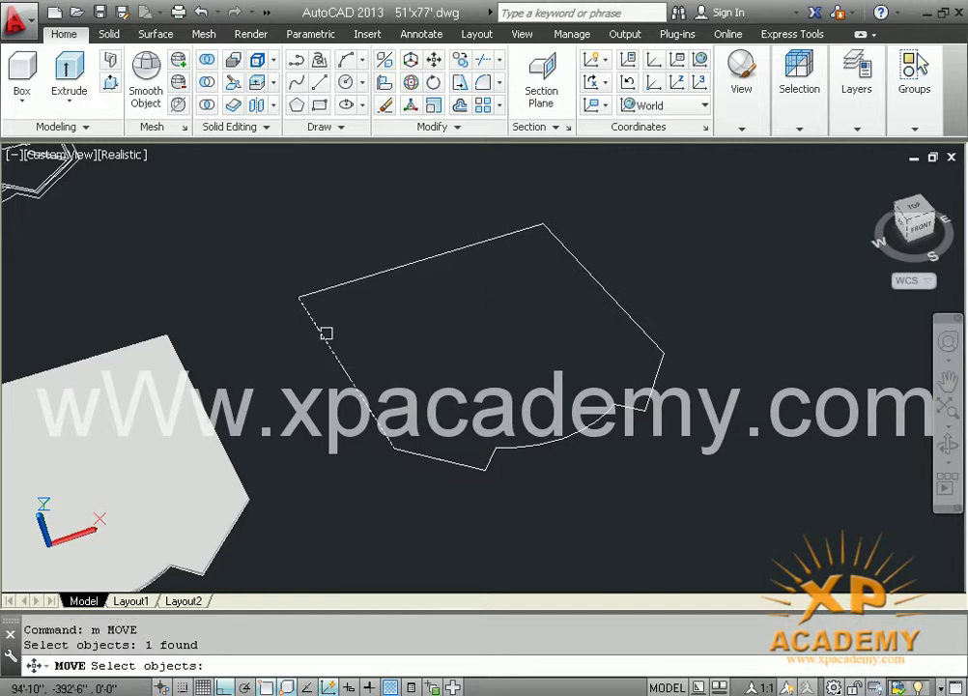
{"action": "key", "text": "Return"}
{"action": "left_click", "coordinate": [320, 330]}
{"action": "left_click", "coordinate": [275, 341]}
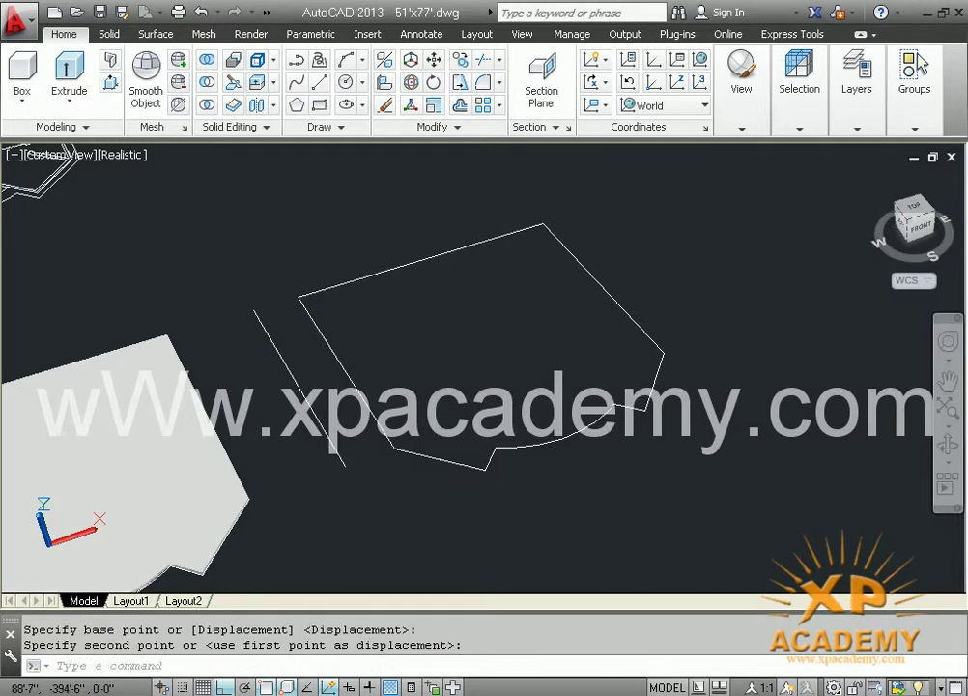
Move the outline copy so it sits left of the shaded slab.
{"action": "type", "text": "m"}
{"action": "key", "text": "Return"}
{"action": "left_click", "coordinate": [332, 346]}
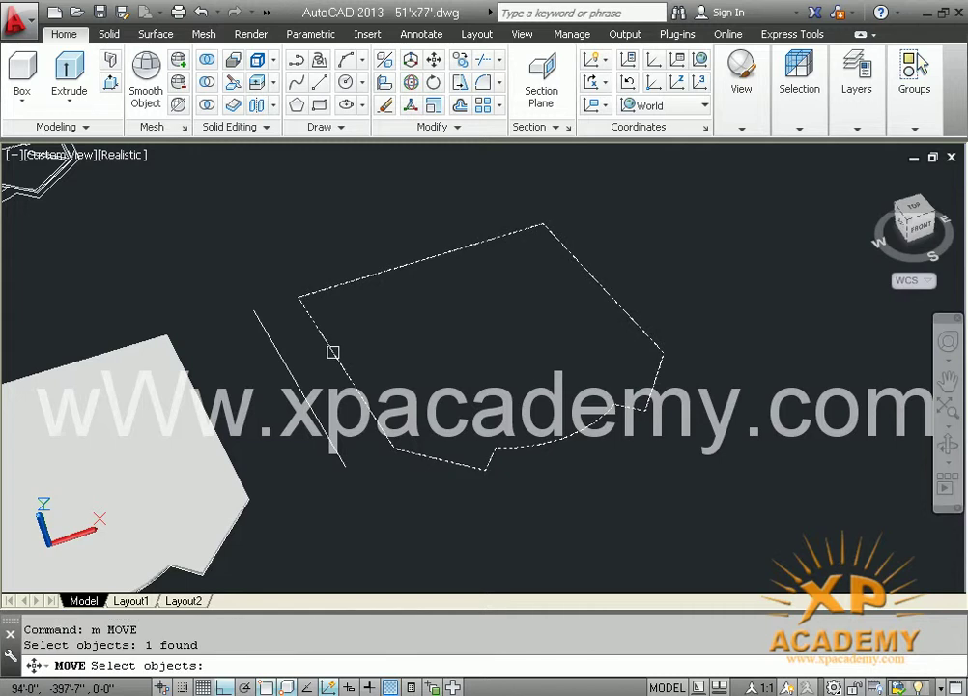
{"action": "key", "text": "Return"}
{"action": "left_click", "coordinate": [266, 270]}
{"action": "scroll", "coordinate": [440, 346], "scroll_direction": "down", "scroll_amount": 3}
{"action": "middle_click_drag", "start_coordinate": [172, 400], "coordinate": [443, 346]}
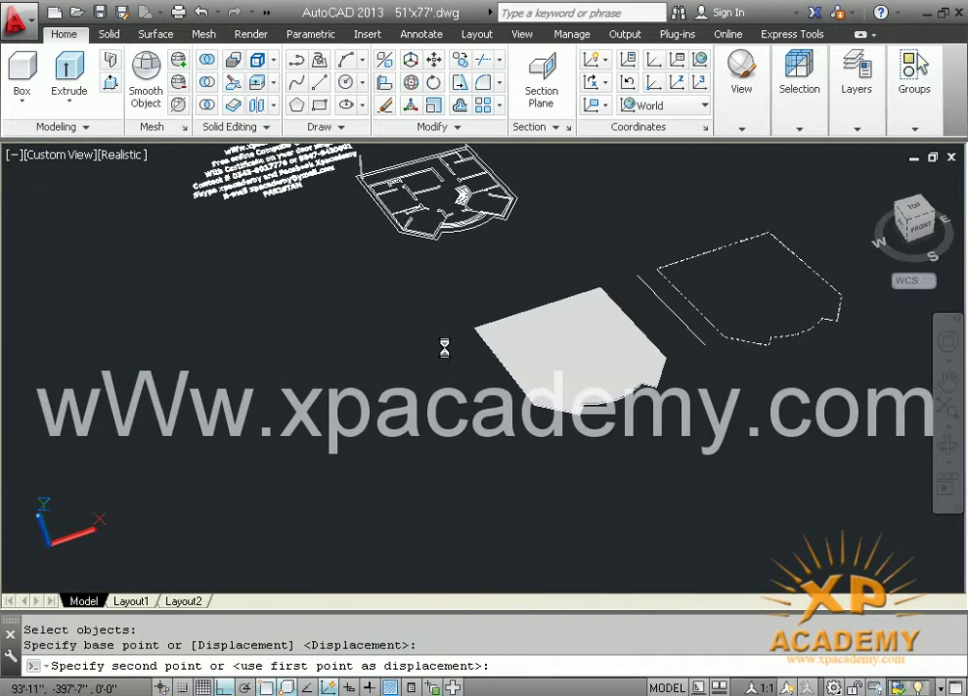
{"action": "left_click", "coordinate": [307, 386]}
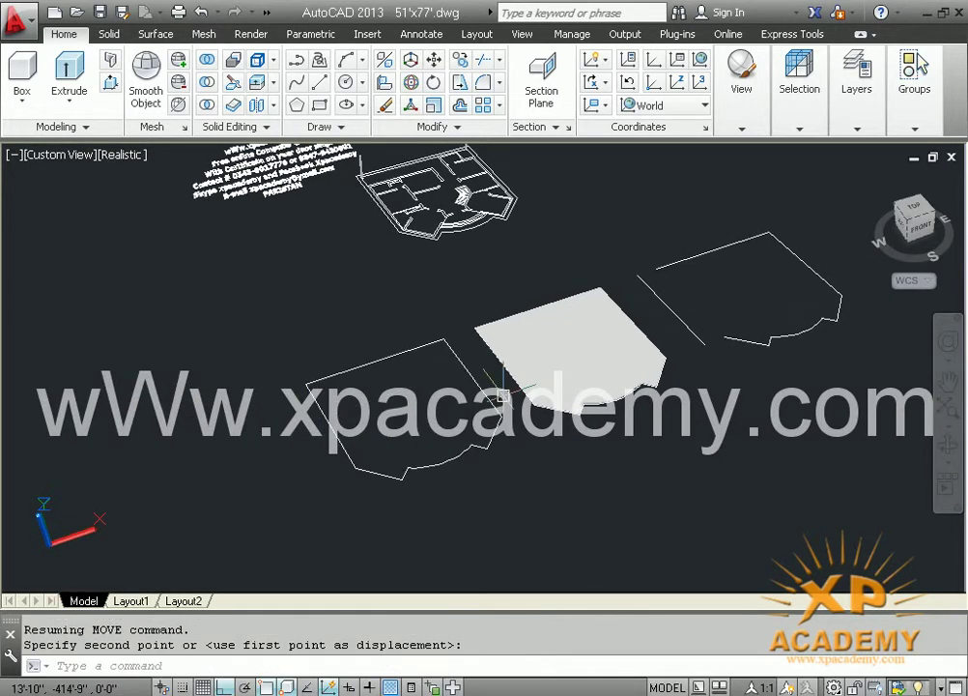
{"action": "key", "text": "Escape"}
Move the loose edge line and snap it onto the right outline's corner.
{"action": "scroll", "coordinate": [443, 402], "scroll_direction": "up", "scroll_amount": 2}
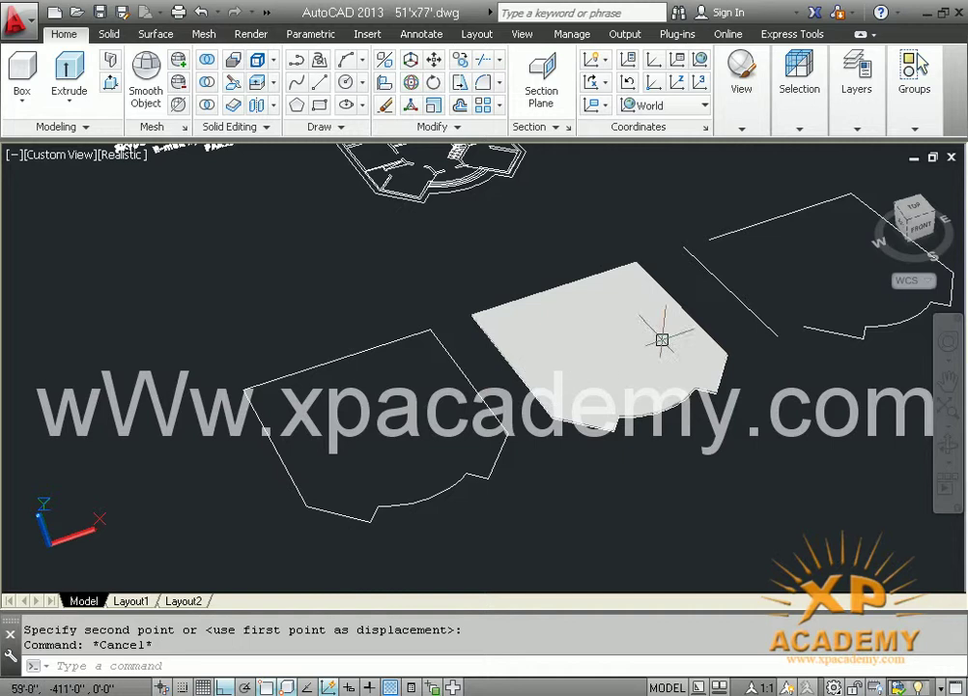
{"action": "type", "text": "m"}
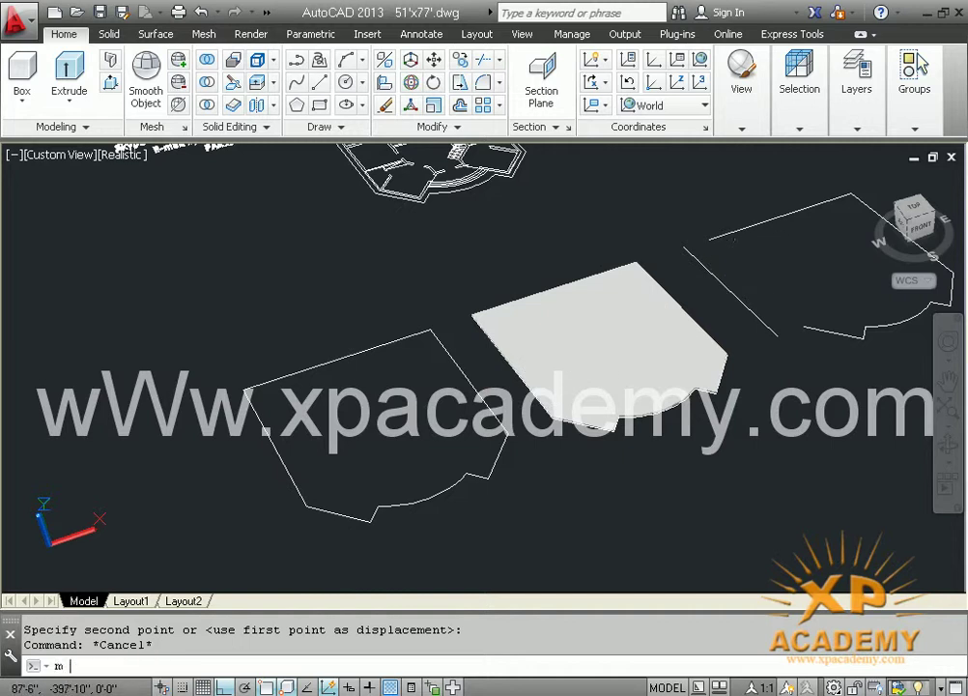
{"action": "key", "text": "Return"}
{"action": "left_click", "coordinate": [719, 287]}
{"action": "key", "text": "Return"}
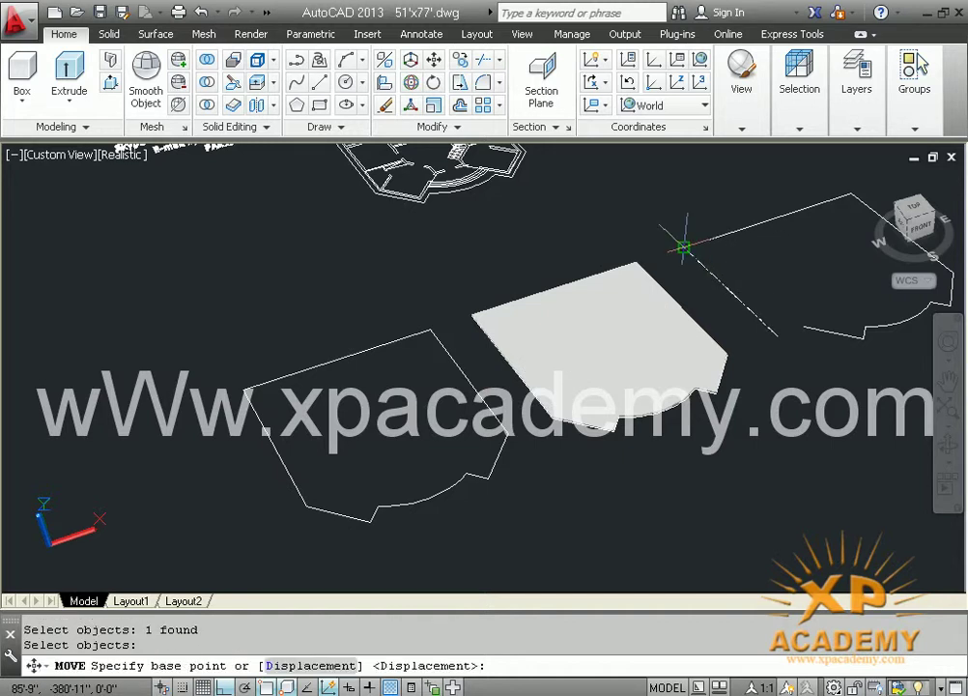
{"action": "left_click", "coordinate": [685, 248]}
{"action": "left_click", "coordinate": [710, 239]}
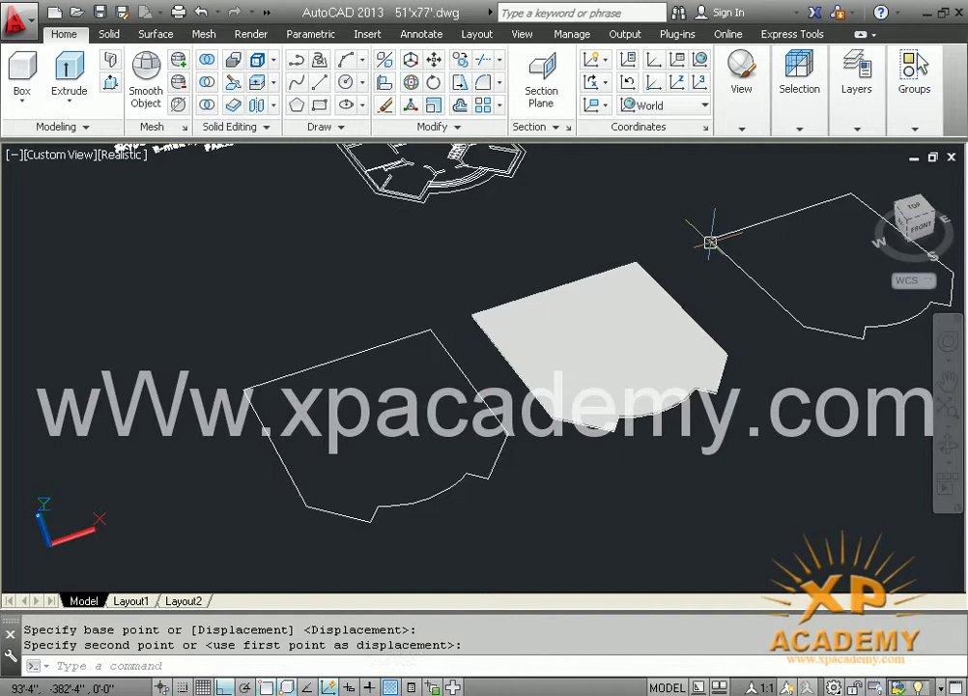
{"action": "key", "text": "Escape"}
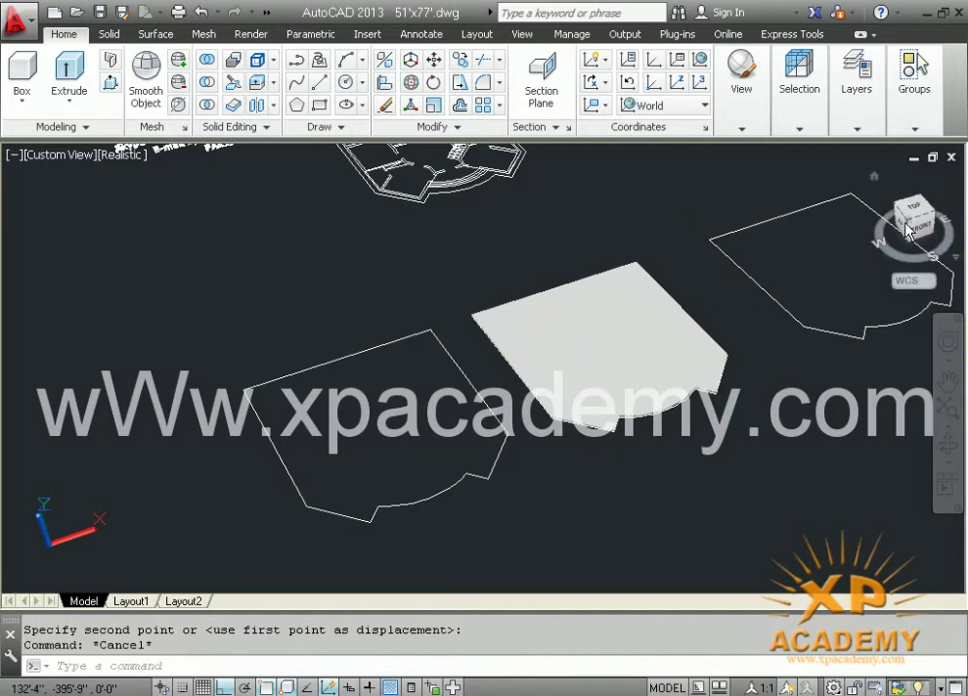
{"action": "left_click", "coordinate": [915, 211]}
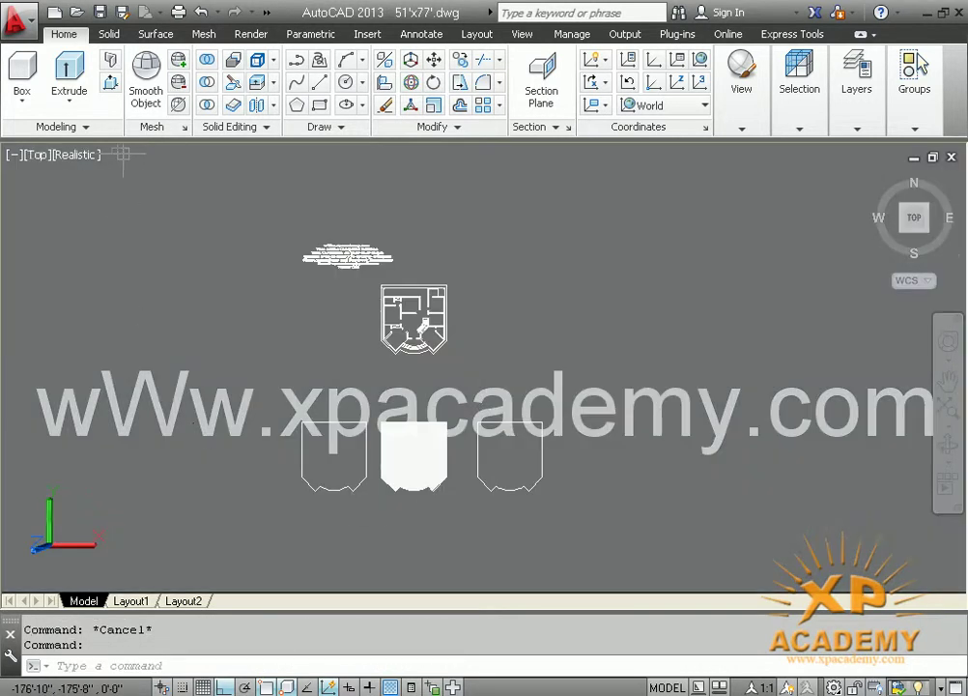
Switch to the 2D Wireframe visual style and zoom in on the house outlines.
{"action": "left_click", "coordinate": [73, 157]}
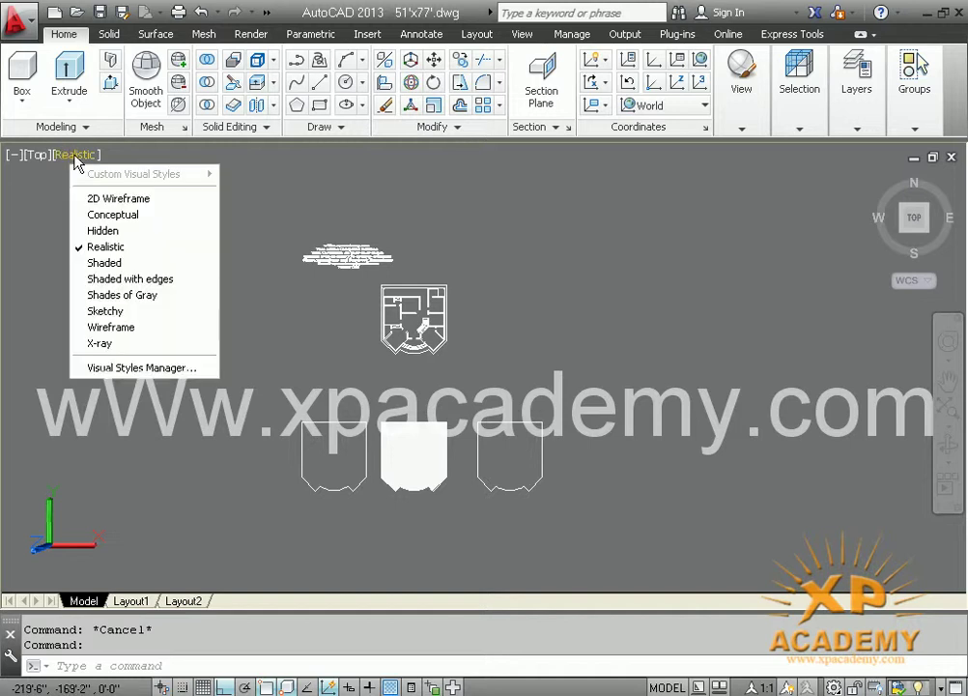
{"action": "left_click", "coordinate": [108, 197]}
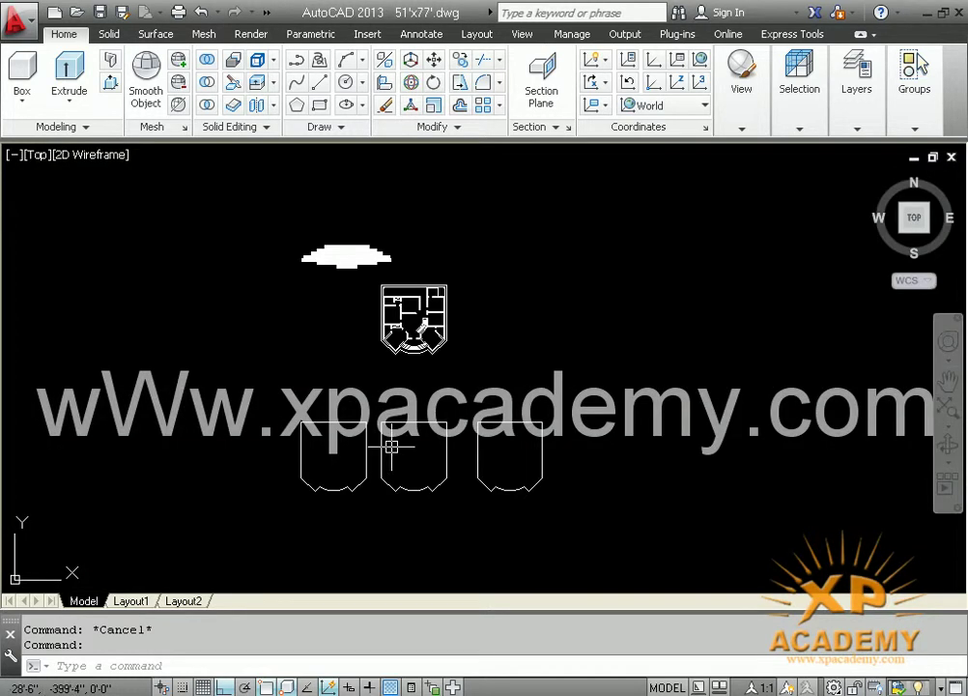
{"action": "scroll", "coordinate": [390, 470], "scroll_direction": "up", "scroll_amount": 5}
{"action": "middle_click_drag", "start_coordinate": [392, 465], "coordinate": [479, 429]}
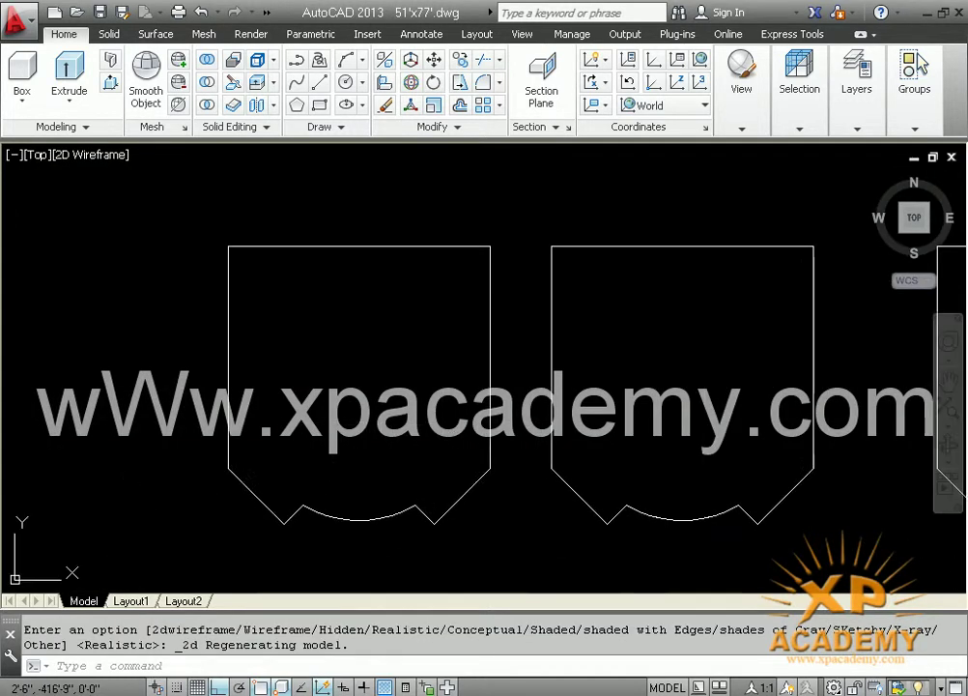
{"action": "scroll", "coordinate": [386, 407], "scroll_direction": "up", "scroll_amount": 3}
{"action": "middle_click_drag", "start_coordinate": [386, 407], "coordinate": [469, 429]}
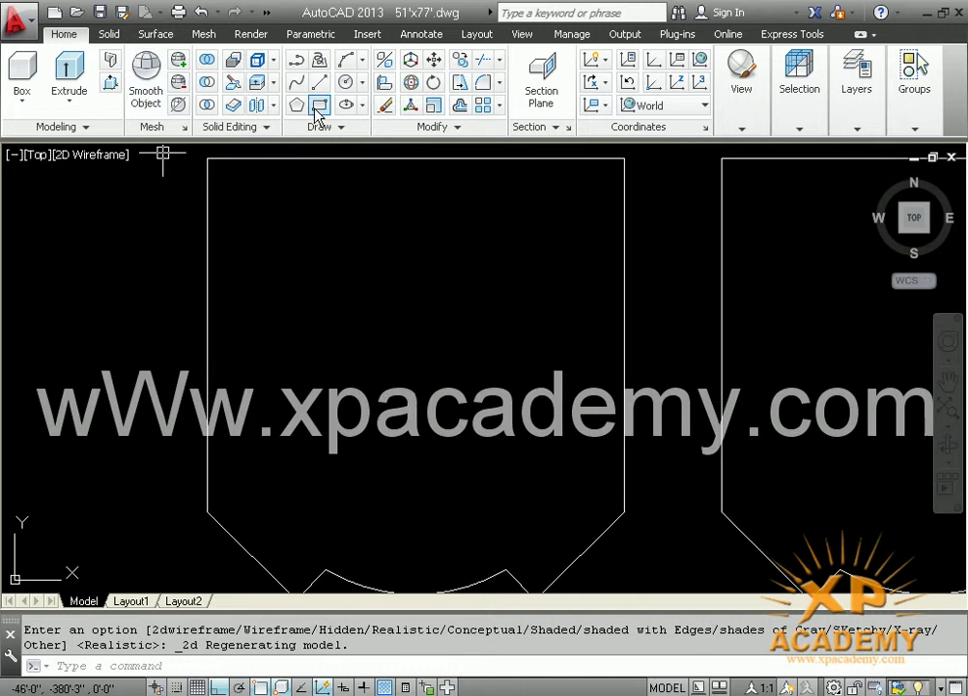
Draw an 18 by 18 square inside the outline with ortho on.
{"action": "left_click", "coordinate": [333, 286]}
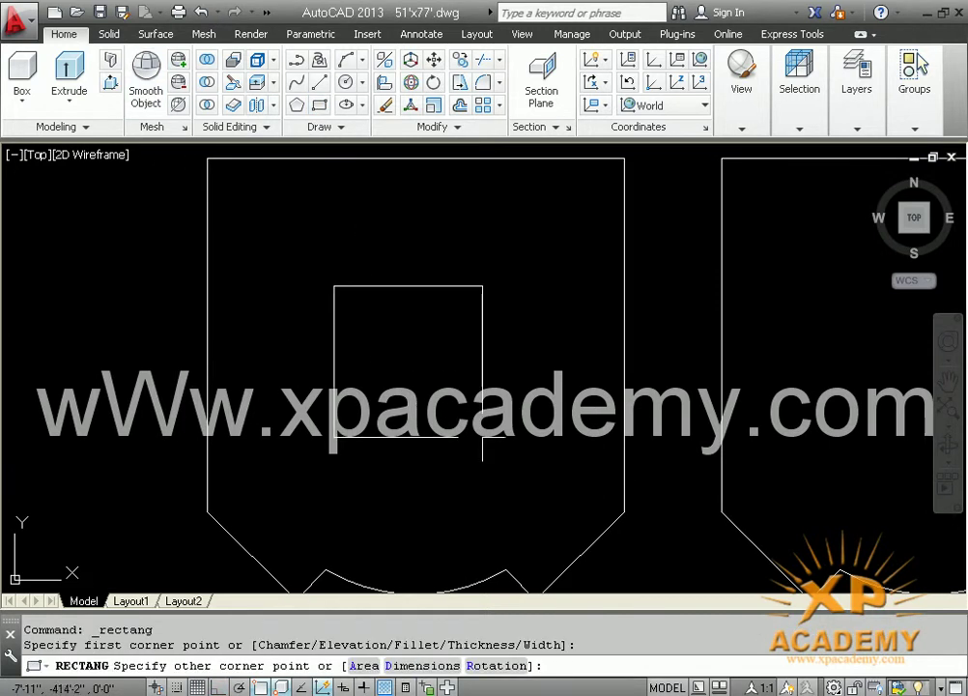
{"action": "key", "text": "F8"}
{"action": "type", "text": "@18,18"}
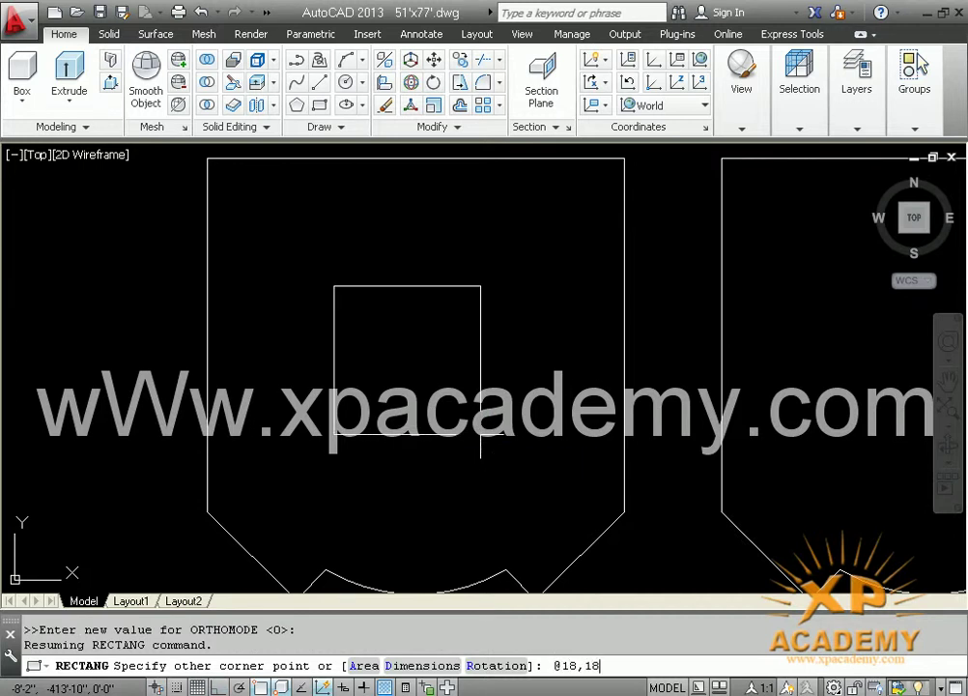
{"action": "key", "text": "Return"}
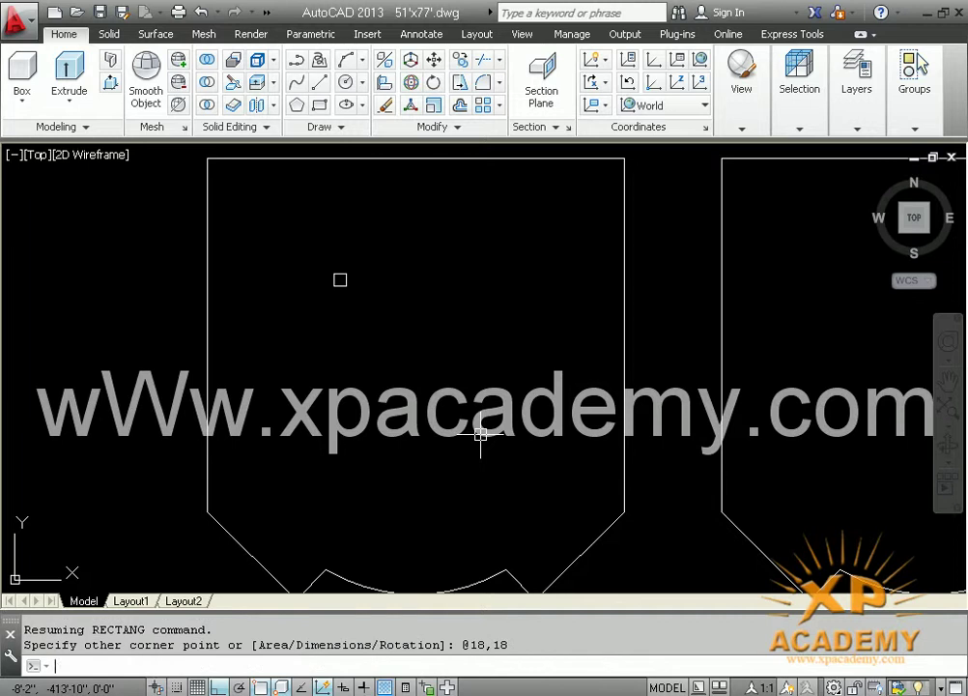
{"action": "scroll", "coordinate": [335, 290], "scroll_direction": "up", "scroll_amount": 3}
{"action": "scroll", "coordinate": [337, 274], "scroll_direction": "up", "scroll_amount": 2}
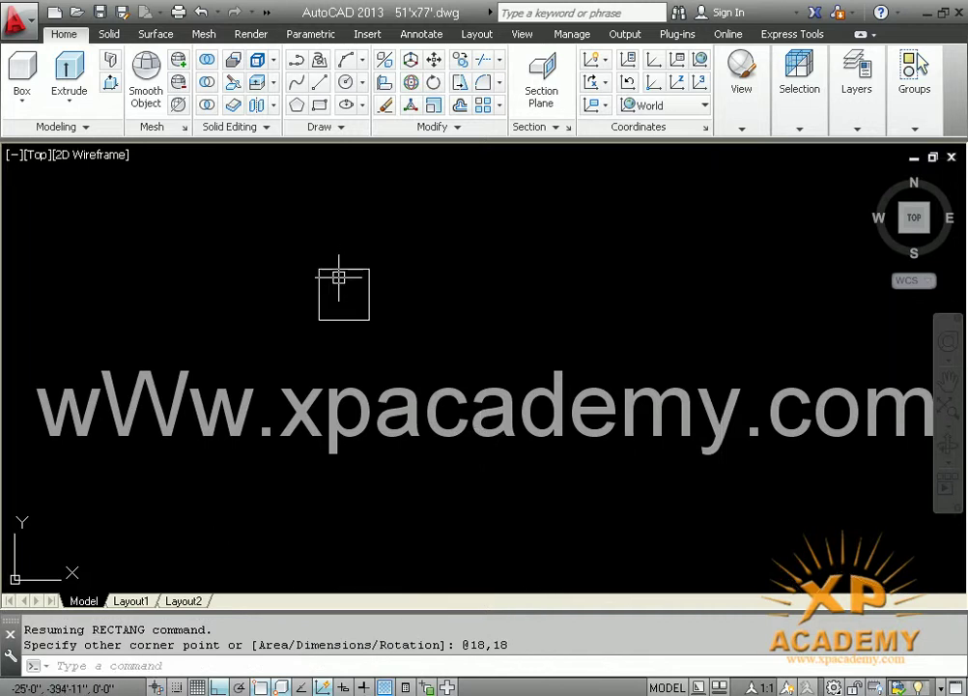
{"action": "scroll", "coordinate": [334, 278], "scroll_direction": "up", "scroll_amount": 2}
{"action": "scroll", "coordinate": [328, 286], "scroll_direction": "up", "scroll_amount": 2}
{"action": "mouse_move", "coordinate": [327, 292]}
{"action": "middle_mouse_down"}
{"action": "mouse_move", "coordinate": [385, 372]}
{"action": "mouse_move", "coordinate": [401, 331]}
{"action": "mouse_move", "coordinate": [400, 355]}
{"action": "middle_mouse_up"}
{"action": "scroll", "coordinate": [380, 372], "scroll_direction": "up", "scroll_amount": 2}
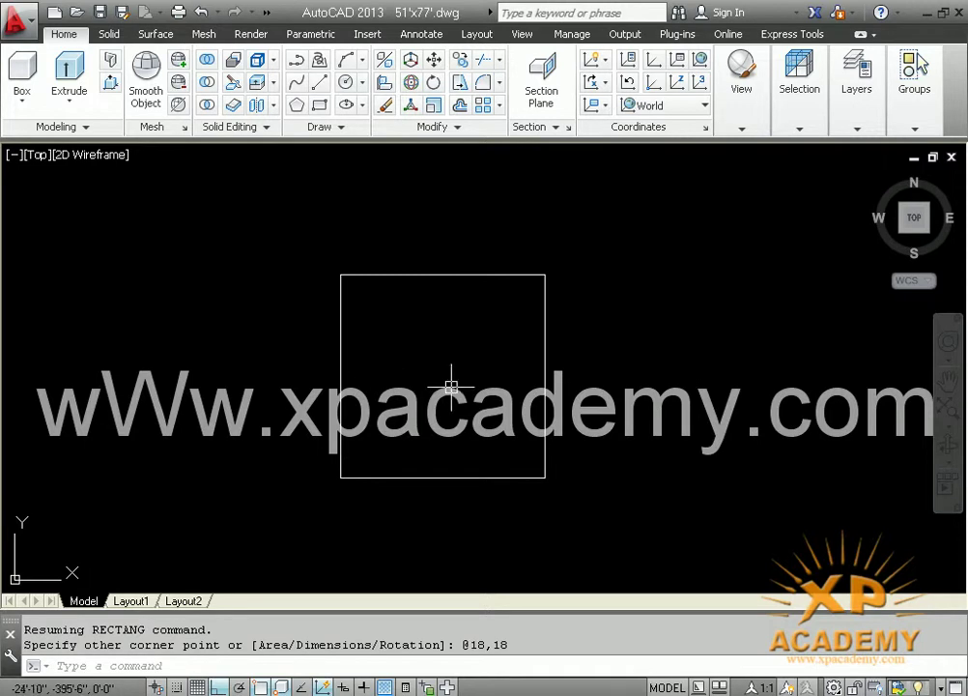
Explode the square and offset two vertical lines 3 units inward from each side edge.
{"action": "left_click", "coordinate": [397, 478]}
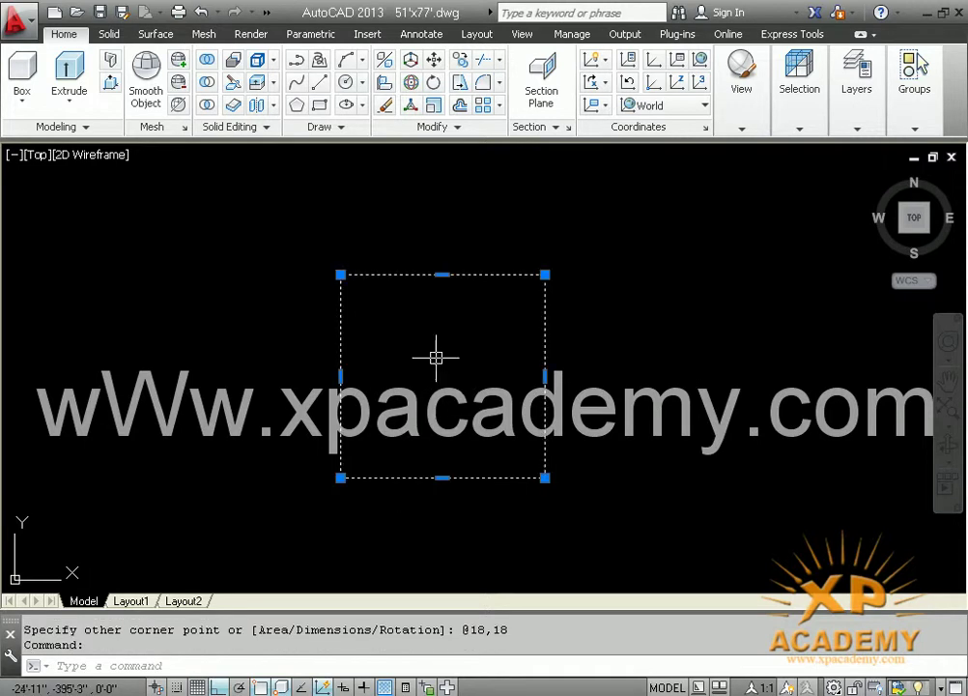
{"action": "type", "text": "x"}
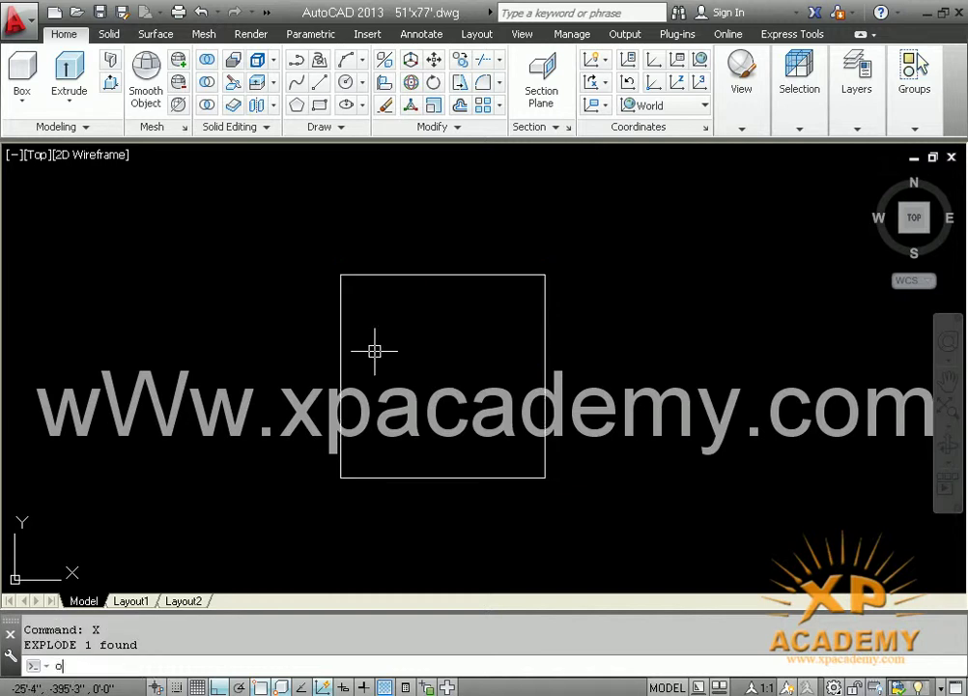
{"action": "key", "text": "Return"}
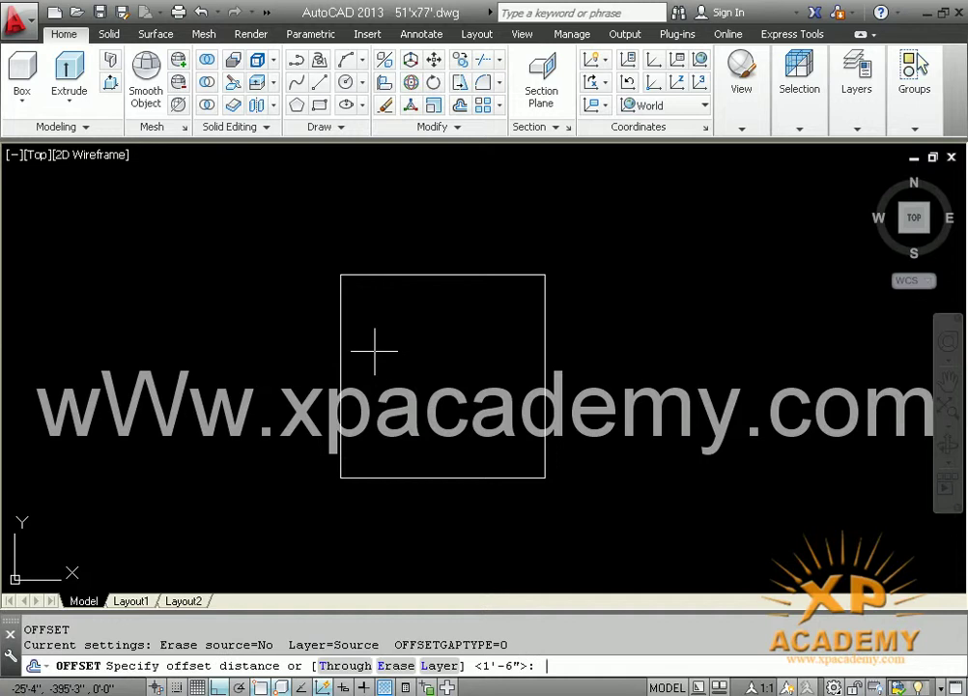
{"action": "type", "text": "3"}
{"action": "key", "text": "Return"}
{"action": "left_click", "coordinate": [342, 340]}
{"action": "left_click", "coordinate": [400, 340]}
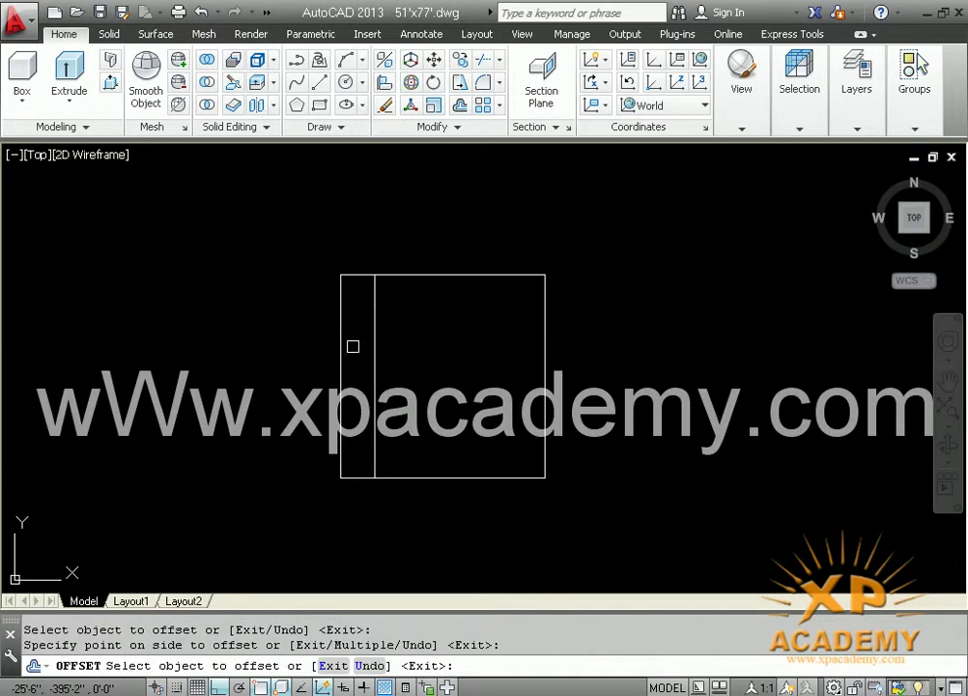
{"action": "left_click", "coordinate": [379, 344]}
{"action": "left_click", "coordinate": [401, 345]}
{"action": "left_click", "coordinate": [545, 350]}
{"action": "left_click", "coordinate": [516, 350]}
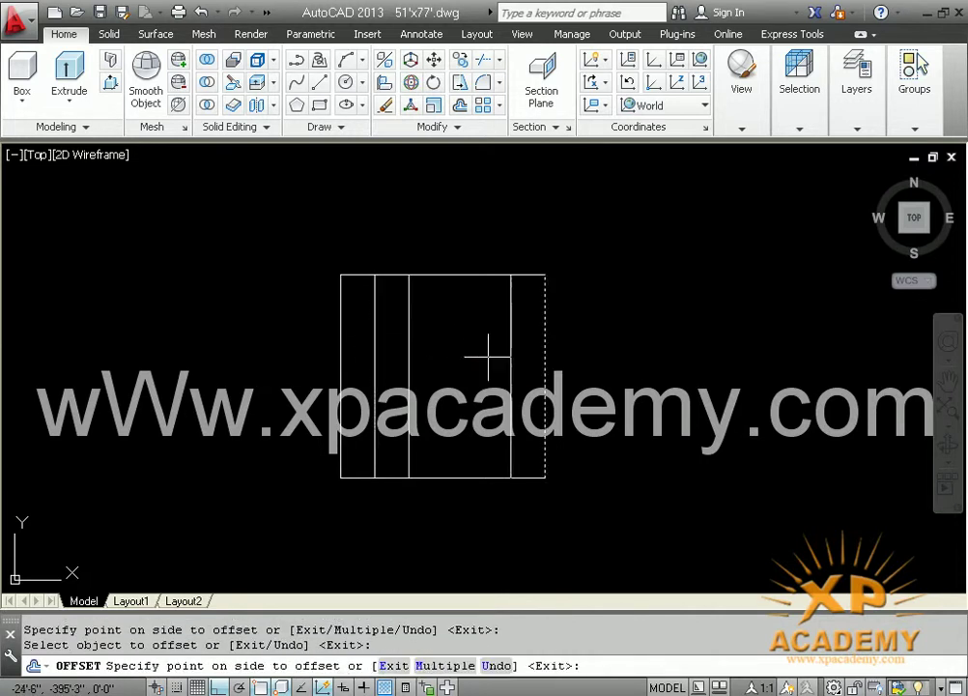
{"action": "left_click", "coordinate": [505, 351]}
{"action": "left_click", "coordinate": [504, 346]}
Offset two horizontal lines 3 units inward from the top and bottom edges.
{"action": "left_click", "coordinate": [435, 276]}
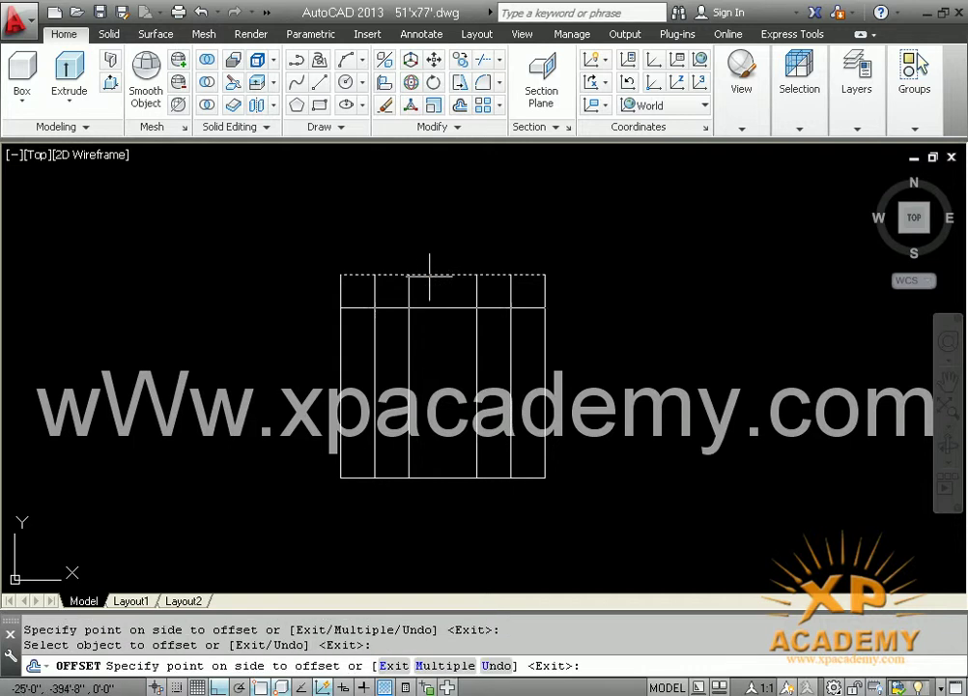
{"action": "left_click", "coordinate": [445, 307]}
{"action": "left_click", "coordinate": [445, 307]}
{"action": "left_click", "coordinate": [435, 401]}
{"action": "left_click", "coordinate": [430, 473]}
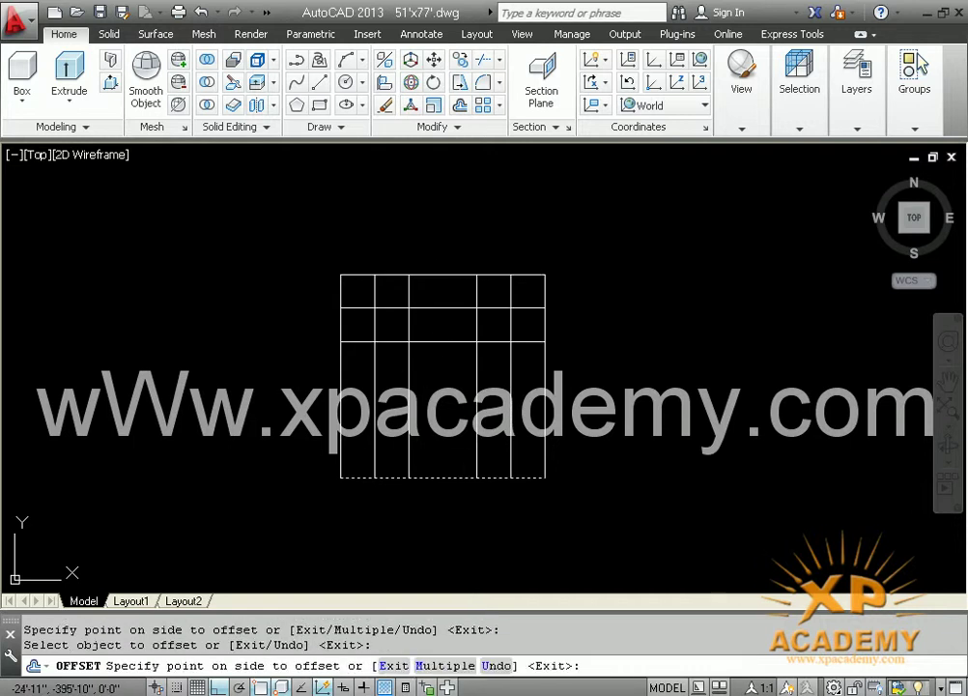
{"action": "left_click", "coordinate": [435, 454]}
{"action": "left_click", "coordinate": [435, 443]}
{"action": "left_click", "coordinate": [446, 398]}
{"action": "key", "text": "Escape"}
{"action": "key", "text": "Escape"}
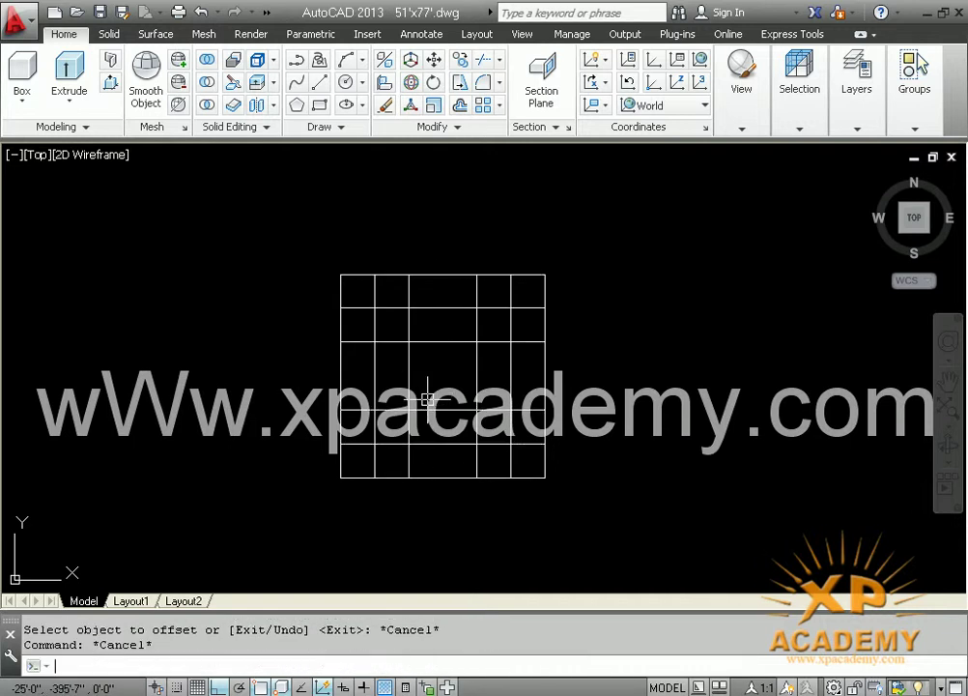
{"action": "key", "text": "Escape"}
Save, then trace a closed stepped polyline profile over the grid with one arc corner.
{"action": "key", "text": "ctrl+s"}
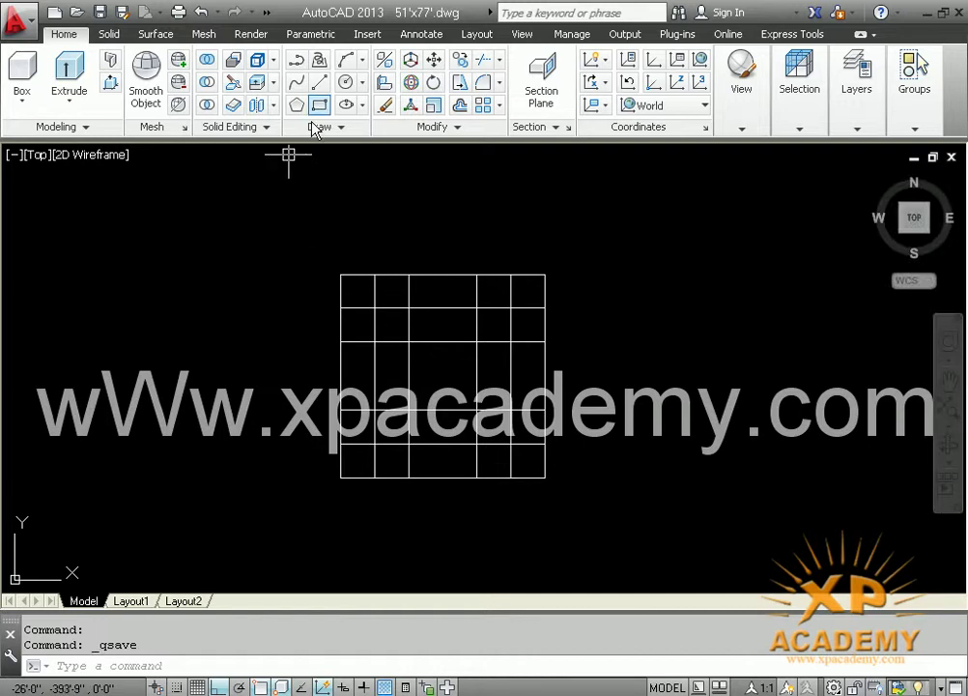
{"action": "left_click", "coordinate": [340, 478]}
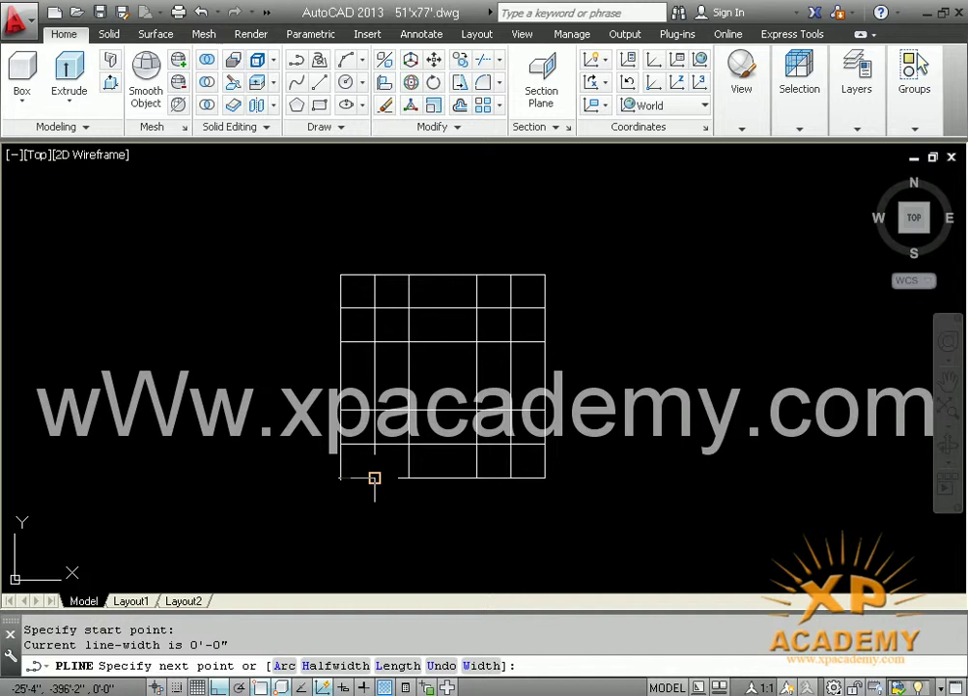
{"action": "left_click", "coordinate": [374, 477]}
{"action": "left_click", "coordinate": [374, 443]}
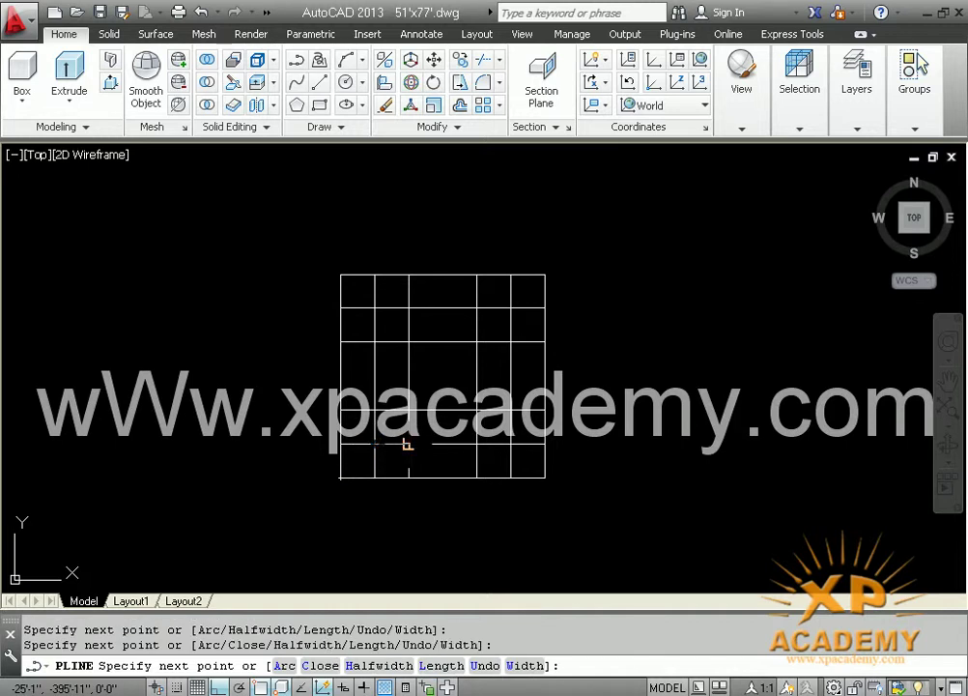
{"action": "left_click", "coordinate": [408, 443]}
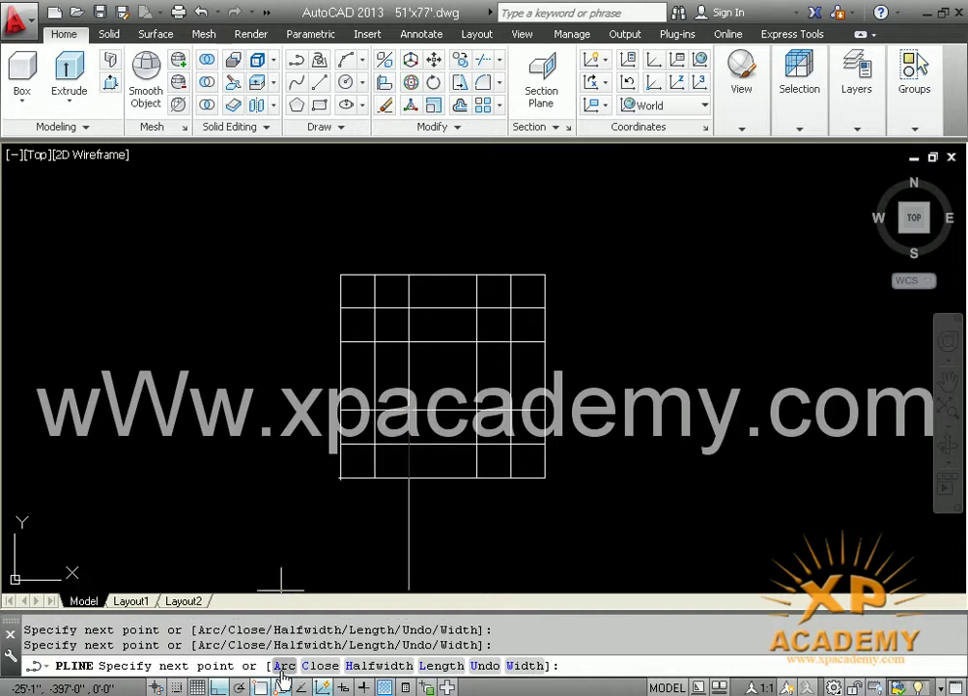
{"action": "left_click", "coordinate": [283, 666]}
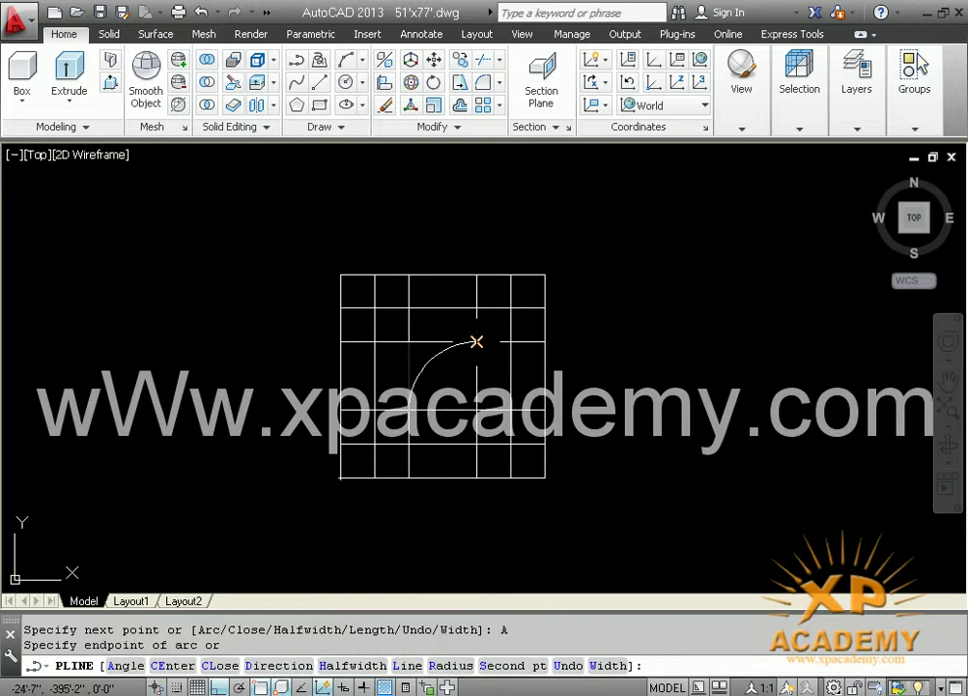
{"action": "left_click", "coordinate": [476, 341]}
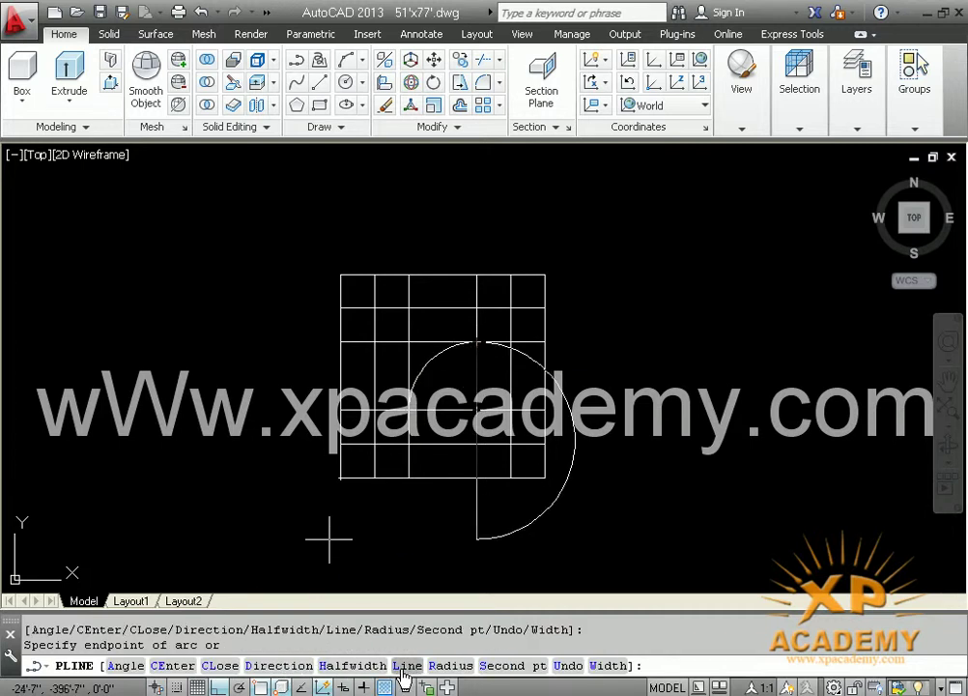
{"action": "left_click", "coordinate": [404, 665]}
{"action": "left_click", "coordinate": [509, 341]}
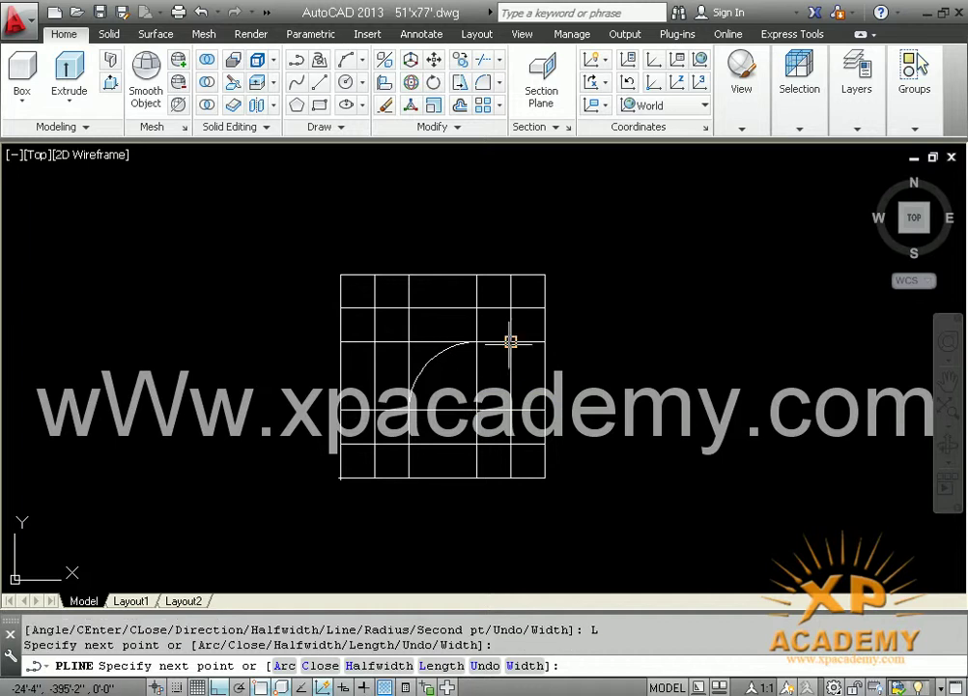
{"action": "left_click", "coordinate": [509, 308]}
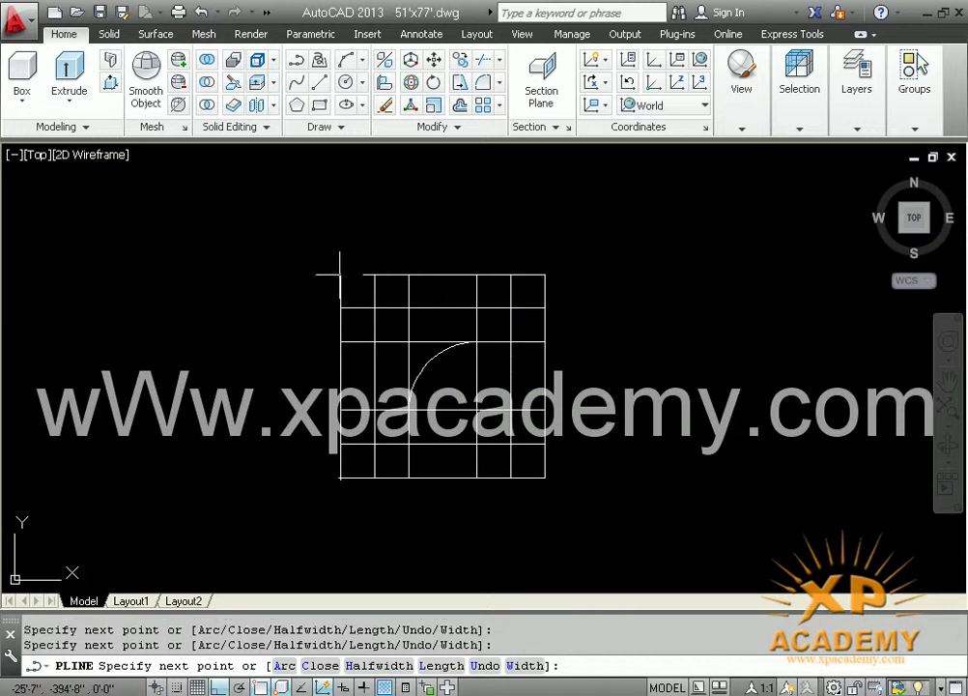
{"action": "left_click", "coordinate": [340, 478]}
{"action": "key", "text": "Return"}
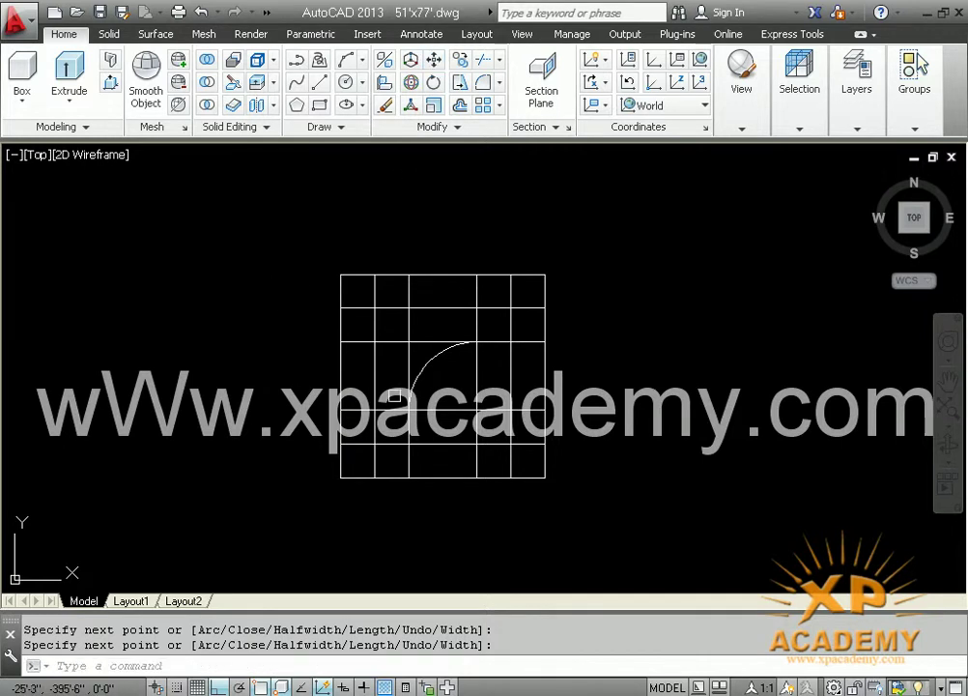
Move the profile left of the grid and window-select all the grid lines.
{"action": "left_click", "coordinate": [429, 362]}
{"action": "key", "text": "Return"}
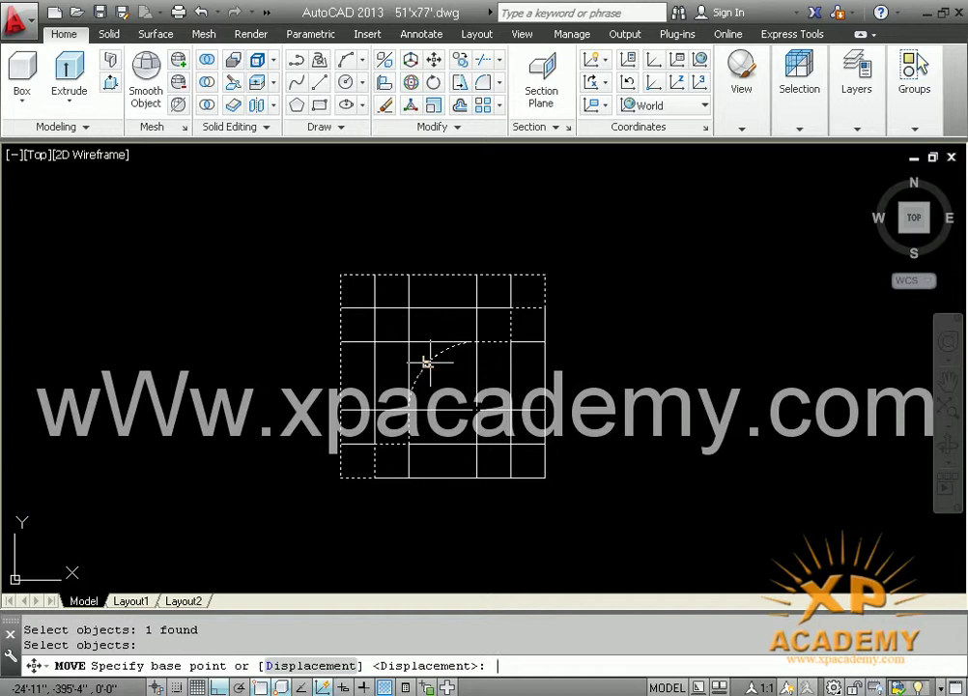
{"action": "left_click", "coordinate": [430, 362]}
{"action": "left_click", "coordinate": [174, 362]}
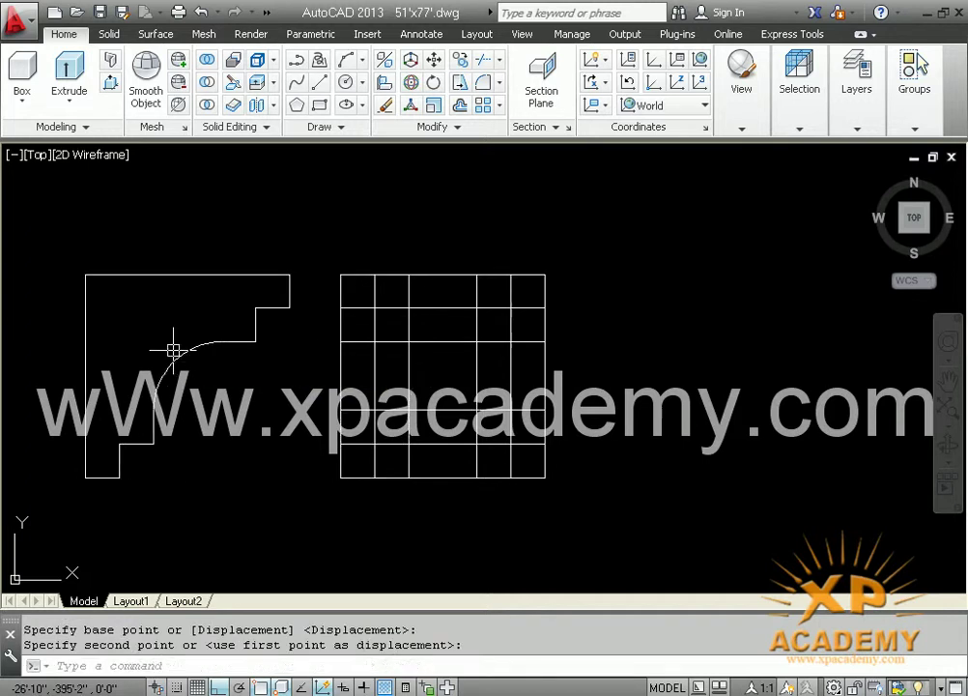
{"action": "left_click", "coordinate": [333, 261]}
{"action": "left_click", "coordinate": [556, 488]}
Erase the grid lines, save, and switch to the isometric home view.
{"action": "key", "text": "Delete"}
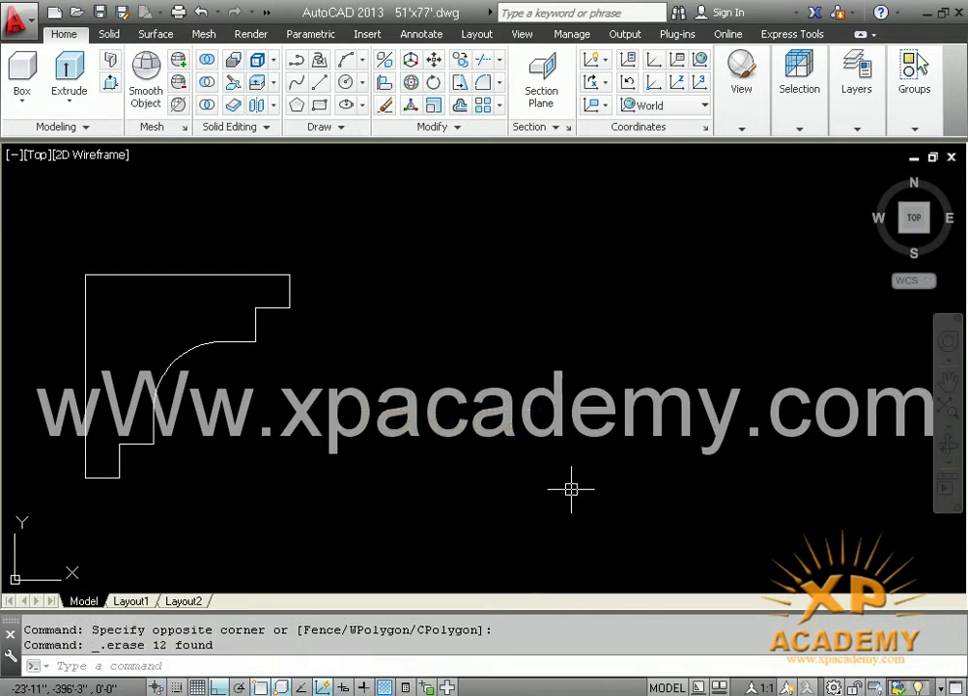
{"action": "key", "text": "ctrl+s"}
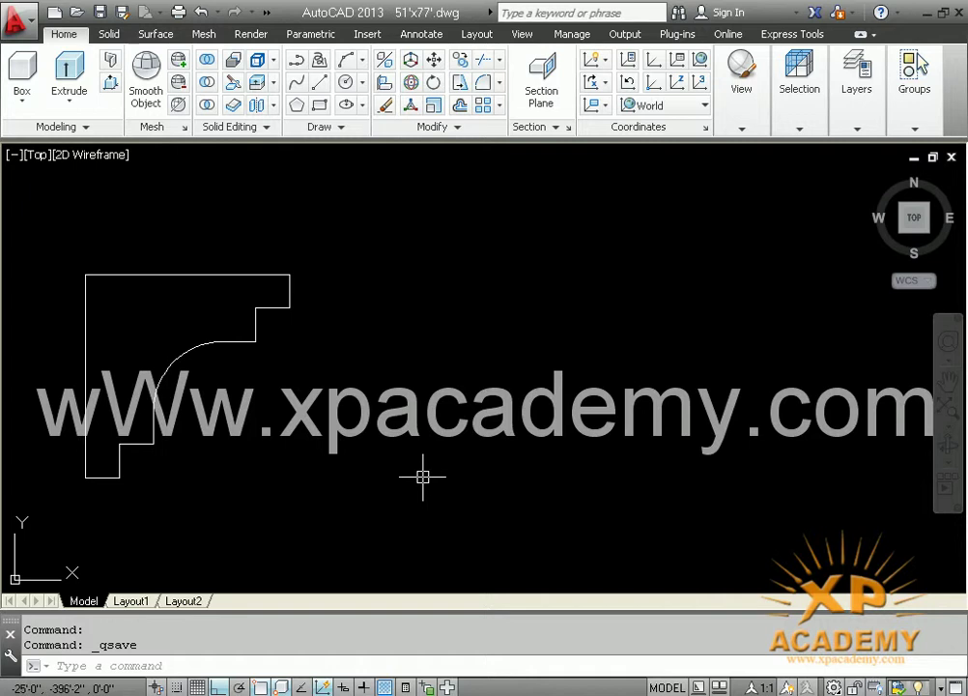
{"action": "middle_click_drag", "start_coordinate": [349, 429], "coordinate": [430, 435]}
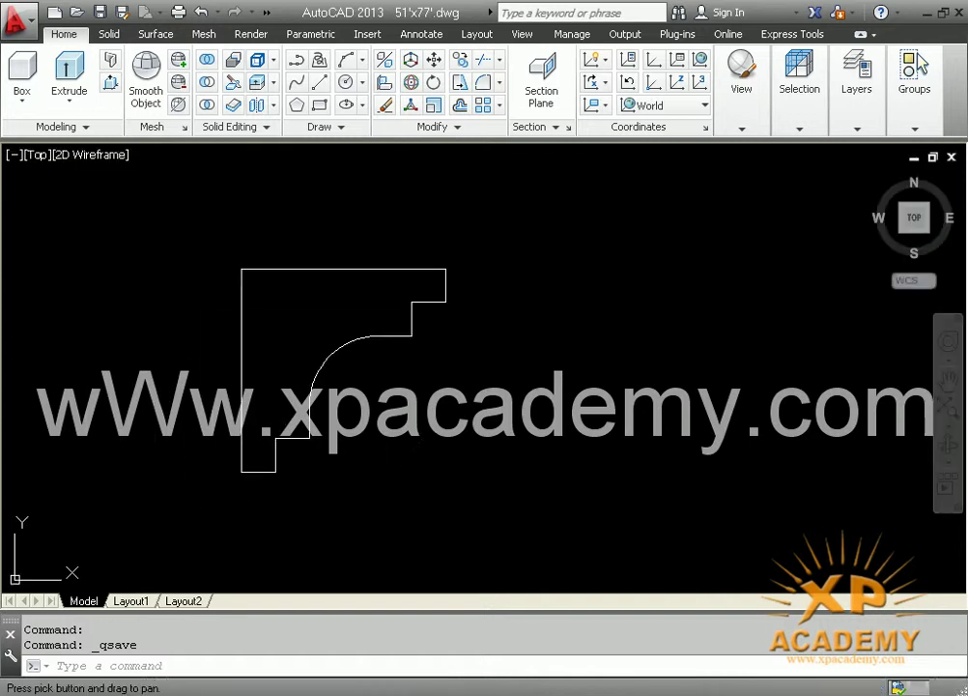
{"action": "mouse_move", "coordinate": [890, 198]}
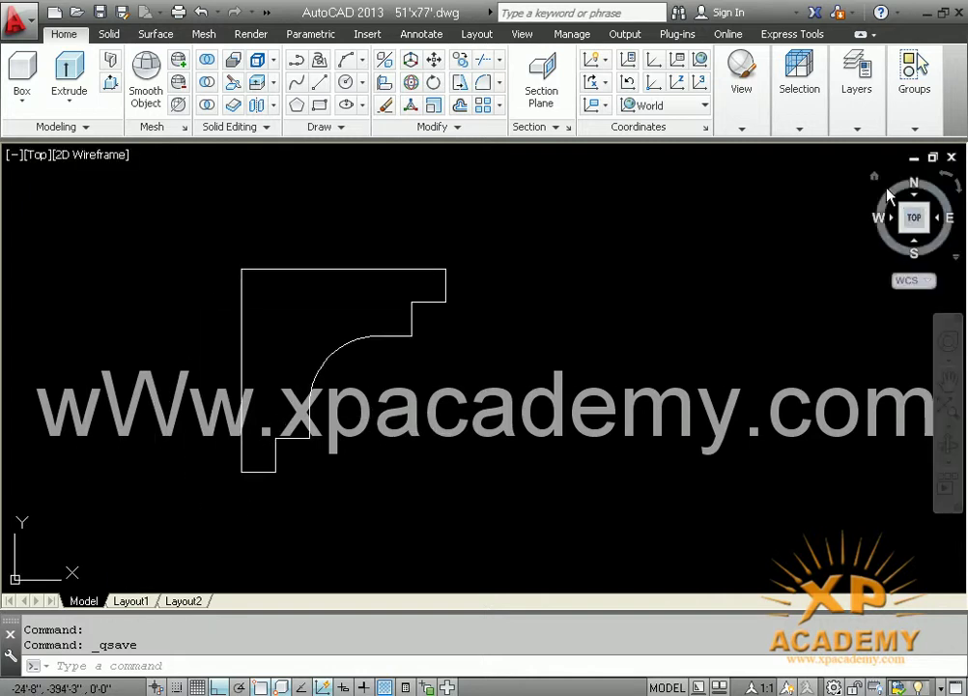
{"action": "left_click", "coordinate": [874, 177]}
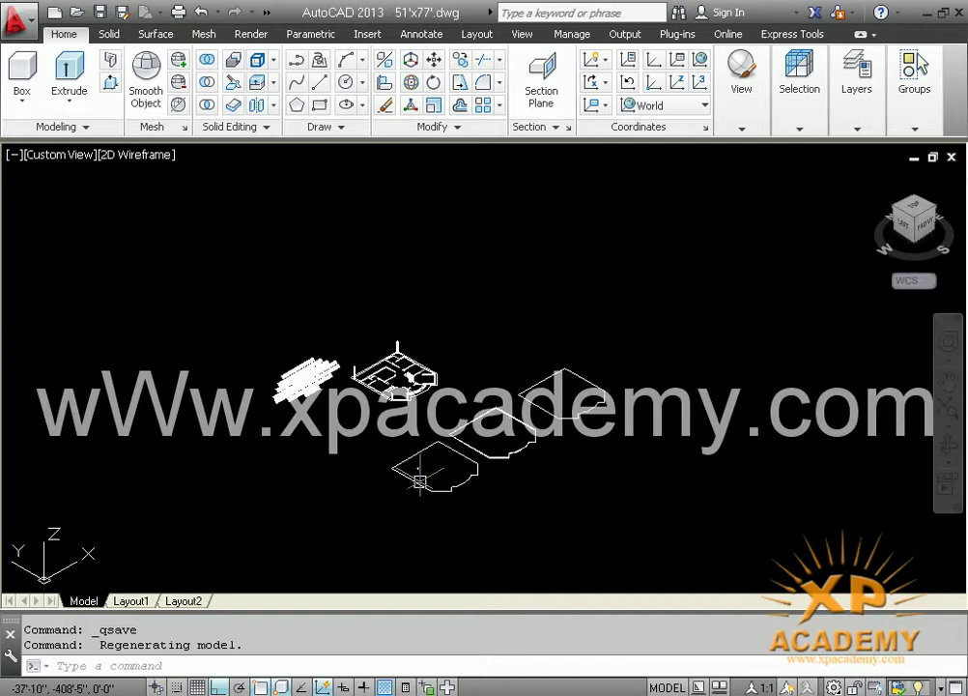
Rotate the molding profile 90° about its corner so it stands upright.
{"action": "scroll", "coordinate": [415, 476], "scroll_direction": "up", "scroll_amount": 3}
{"action": "scroll", "coordinate": [412, 473], "scroll_direction": "up", "scroll_amount": 2}
{"action": "scroll", "coordinate": [398, 454], "scroll_direction": "up", "scroll_amount": 2}
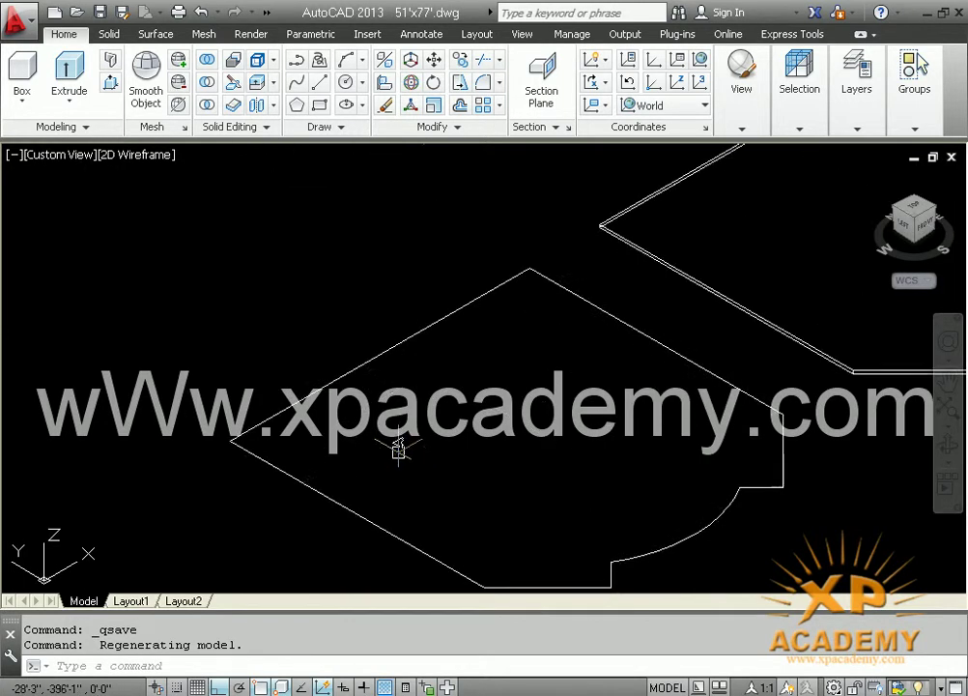
{"action": "middle_click_drag", "start_coordinate": [400, 449], "coordinate": [373, 496]}
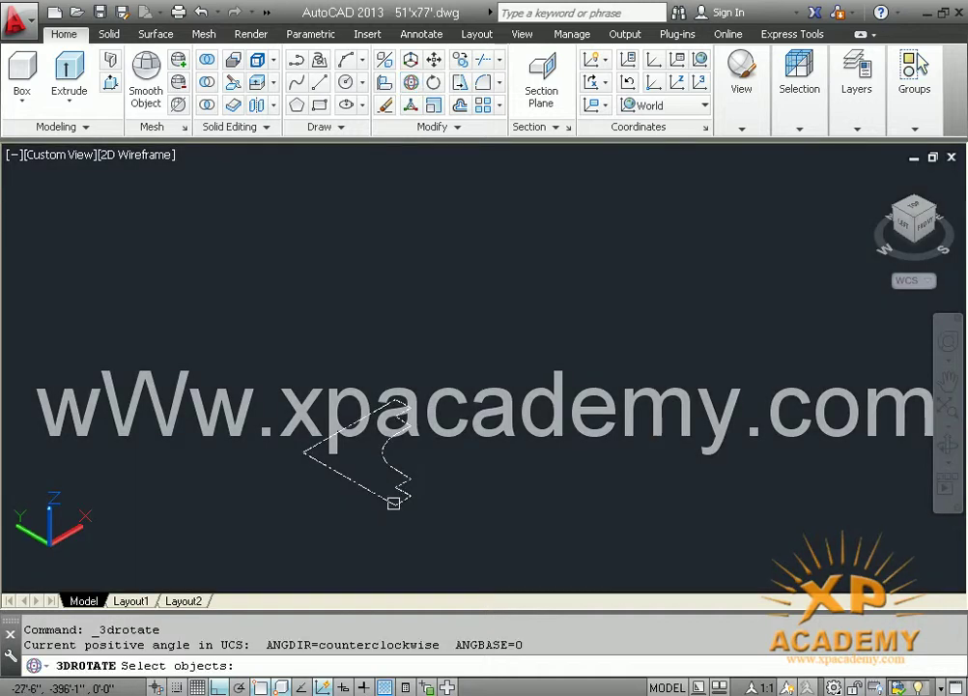
{"action": "left_click", "coordinate": [393, 503]}
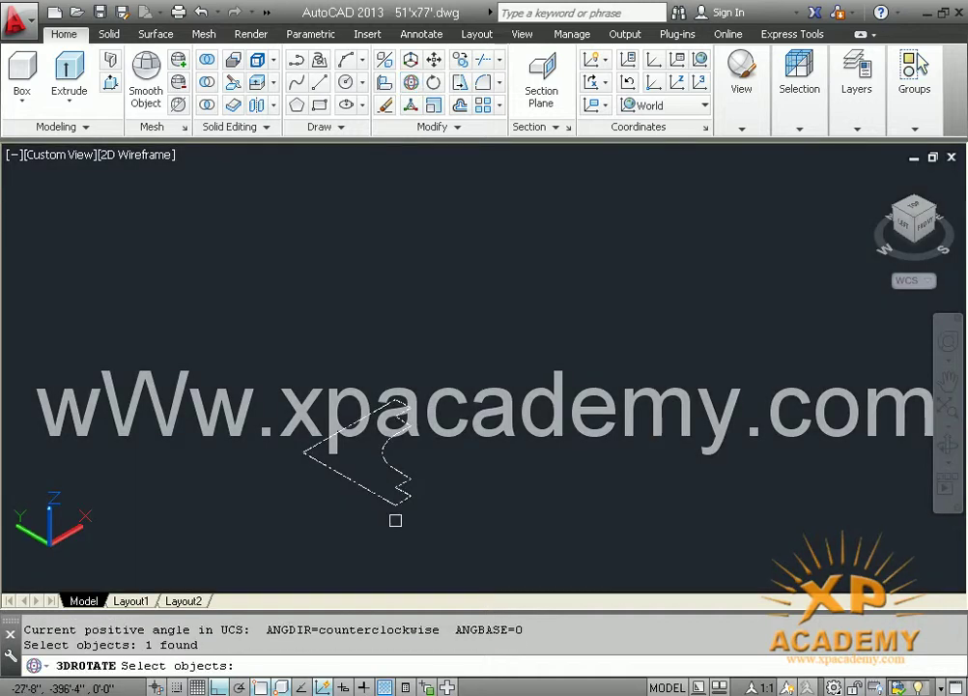
{"action": "key", "text": "Return"}
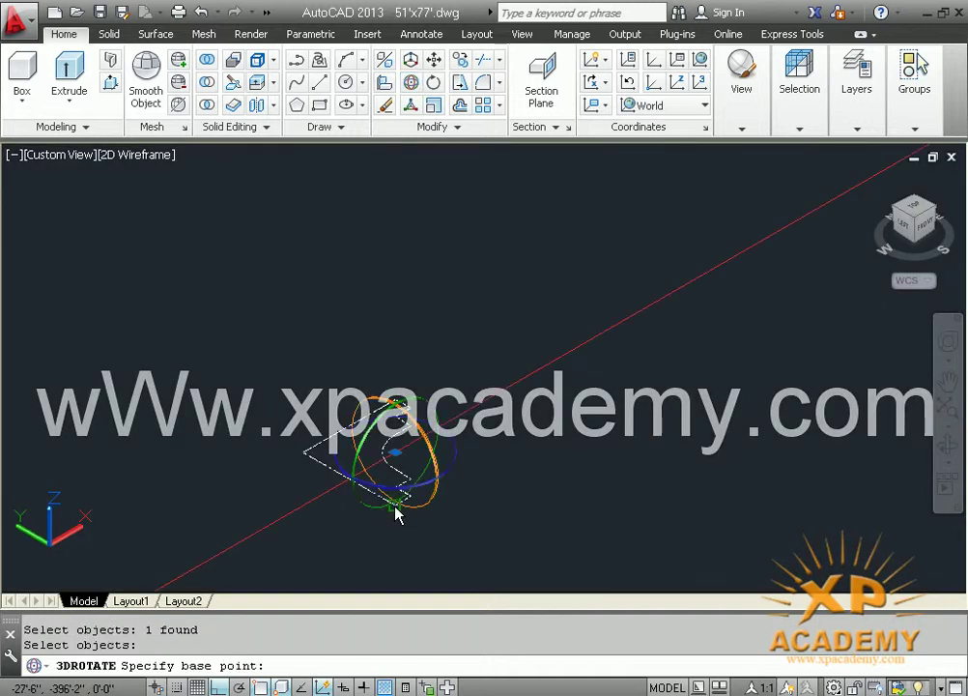
{"action": "left_click", "coordinate": [396, 450]}
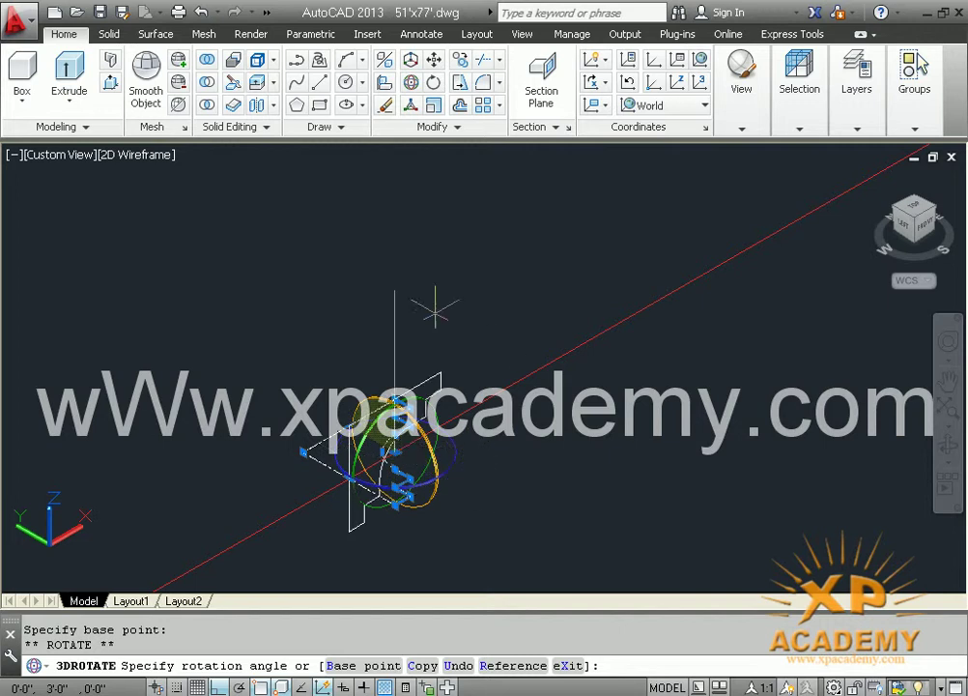
{"action": "key", "text": "Escape"}
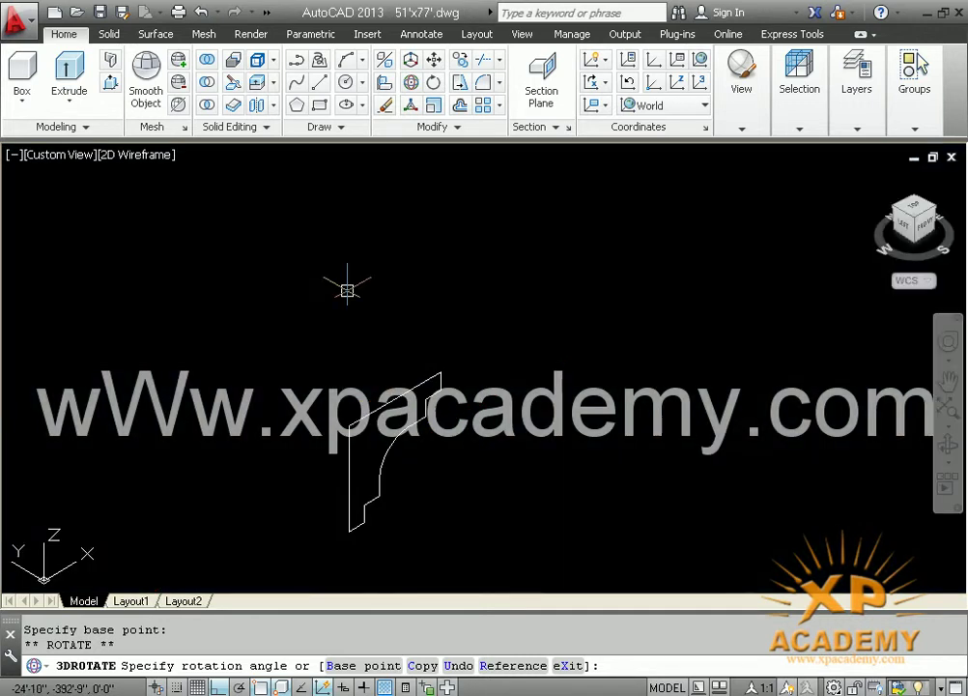
Zoom out to view the whole building outline, then zoom back to the upright profile.
{"action": "scroll", "coordinate": [393, 502], "scroll_direction": "down", "scroll_amount": 2}
{"action": "scroll", "coordinate": [395, 495], "scroll_direction": "down", "scroll_amount": 2}
{"action": "scroll", "coordinate": [395, 488], "scroll_direction": "down", "scroll_amount": 2}
{"action": "scroll", "coordinate": [358, 481], "scroll_direction": "down", "scroll_amount": 1}
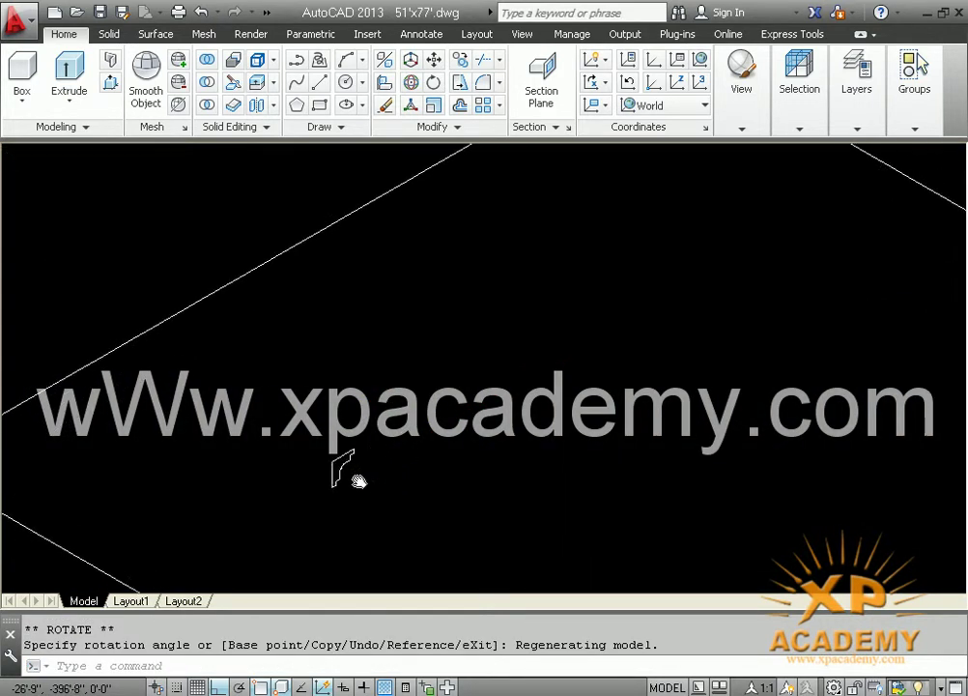
{"action": "middle_click_drag", "start_coordinate": [357, 480], "coordinate": [274, 480]}
{"action": "scroll", "coordinate": [384, 481], "scroll_direction": "down", "scroll_amount": 2}
{"action": "middle_click_drag", "start_coordinate": [367, 484], "coordinate": [339, 456]}
{"action": "scroll", "coordinate": [238, 449], "scroll_direction": "up", "scroll_amount": 2}
{"action": "scroll", "coordinate": [237, 453], "scroll_direction": "up", "scroll_amount": 1}
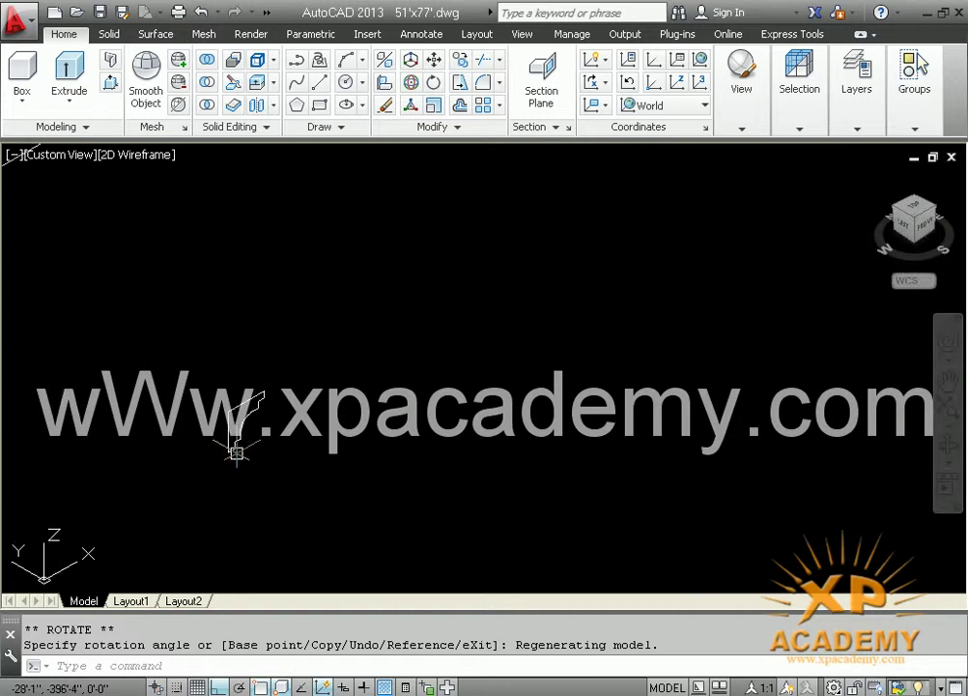
{"action": "scroll", "coordinate": [236, 451], "scroll_direction": "up", "scroll_amount": 2}
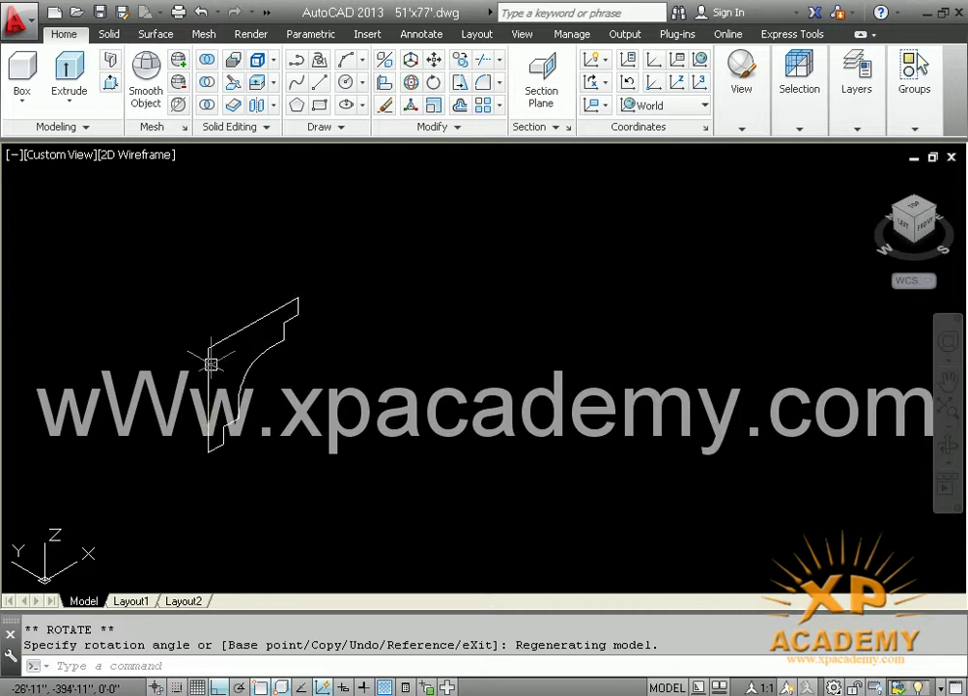
{"action": "scroll", "coordinate": [210, 374], "scroll_direction": "down", "scroll_amount": 2}
{"action": "scroll", "coordinate": [203, 415], "scroll_direction": "down", "scroll_amount": 3}
{"action": "scroll", "coordinate": [174, 445], "scroll_direction": "down", "scroll_amount": 1}
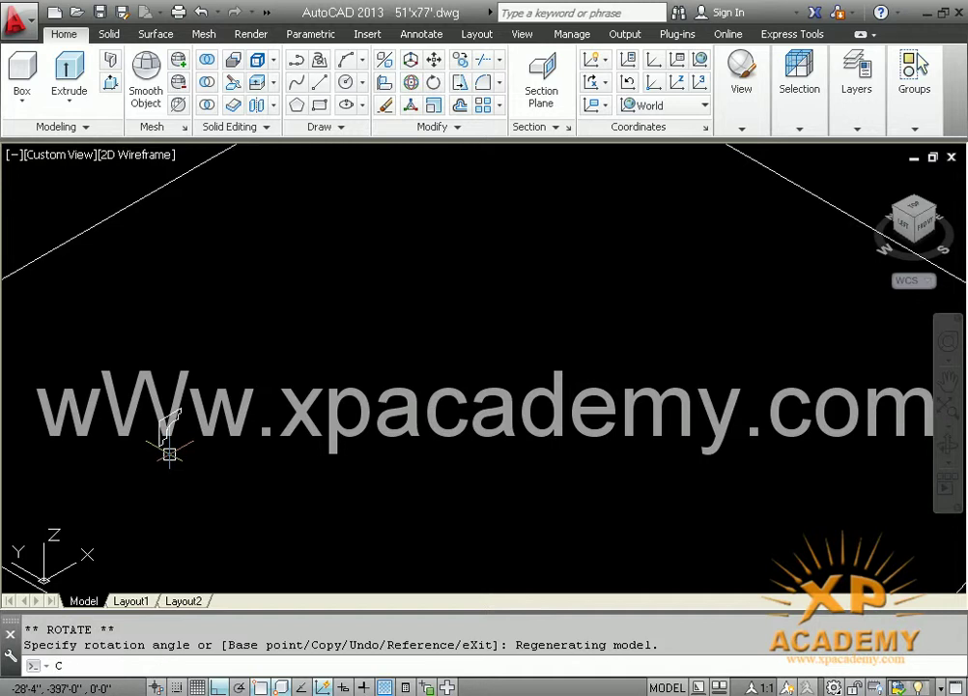
{"action": "type", "text": "m"}
{"action": "key", "text": "Return"}
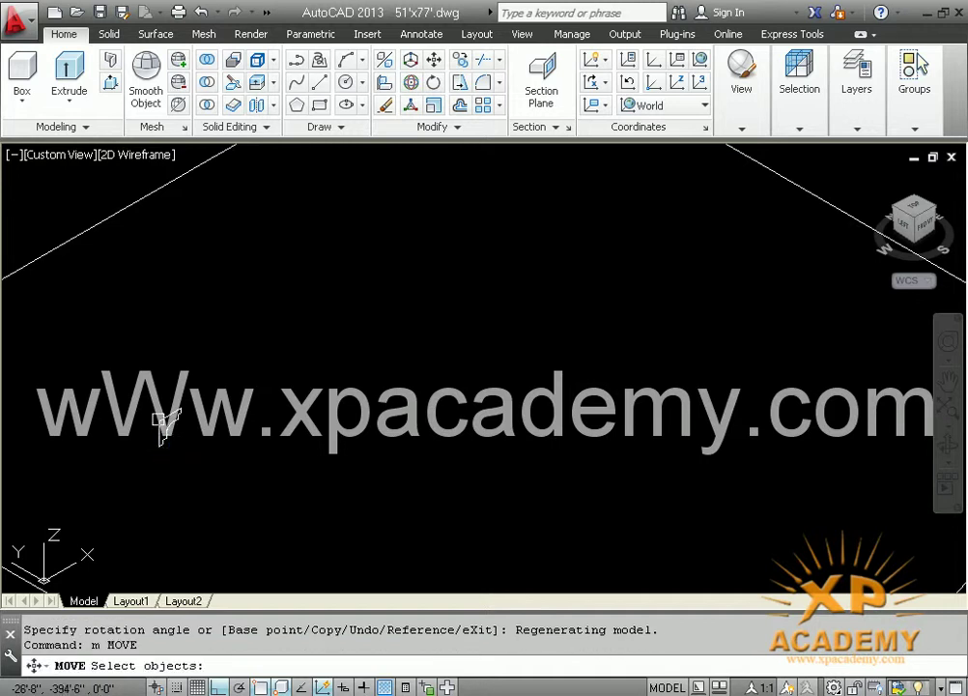
Move the upright profile by its base corner onto the intersection of the two long edge lines.
{"action": "left_click", "coordinate": [162, 431]}
{"action": "key", "text": "Return"}
{"action": "scroll", "coordinate": [162, 432], "scroll_direction": "up", "scroll_amount": 3}
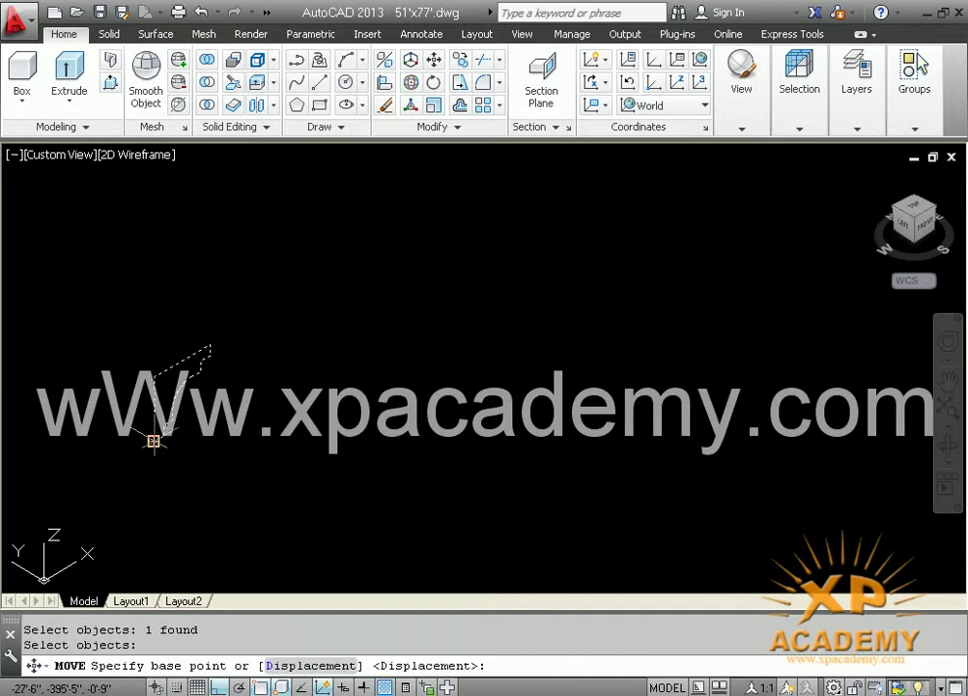
{"action": "left_click", "coordinate": [154, 441]}
{"action": "scroll", "coordinate": [237, 440], "scroll_direction": "down", "scroll_amount": 3}
{"action": "scroll", "coordinate": [217, 430], "scroll_direction": "down", "scroll_amount": 3}
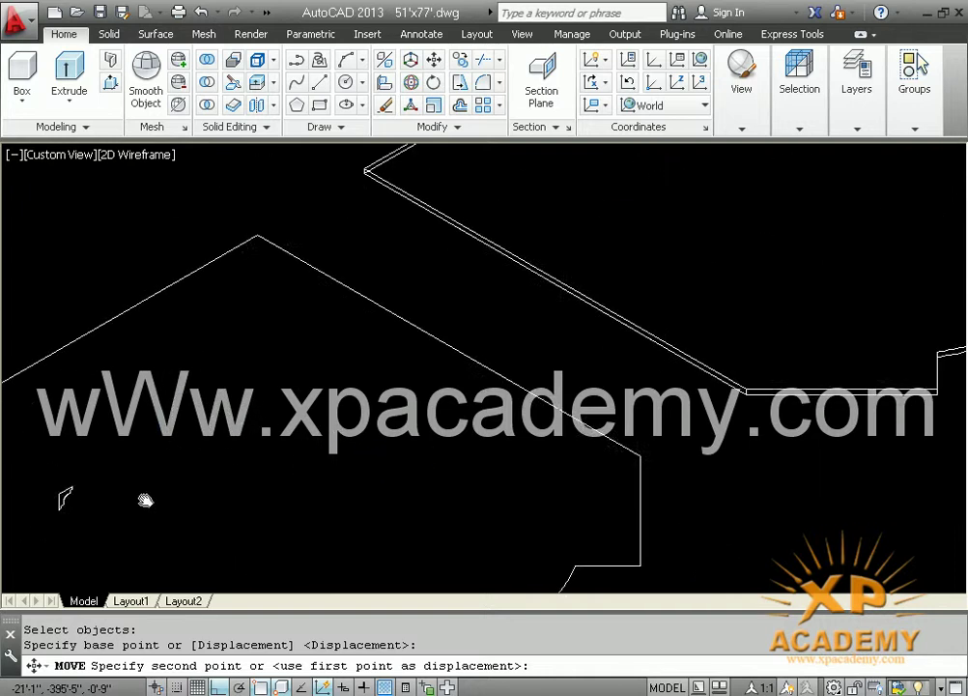
{"action": "scroll", "coordinate": [345, 340], "scroll_direction": "up", "scroll_amount": 3}
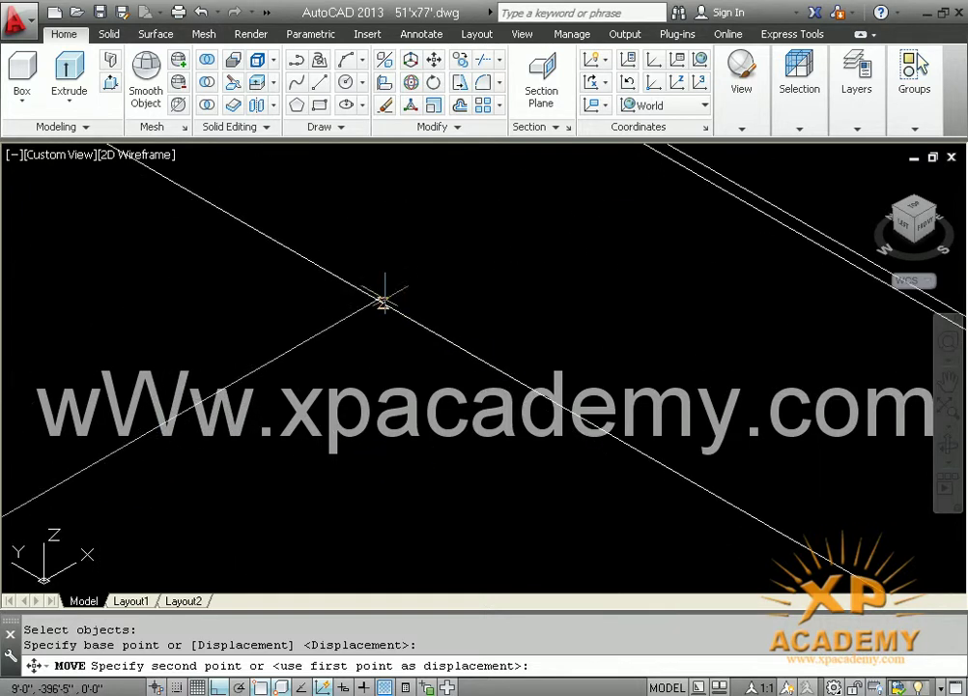
{"action": "left_click", "coordinate": [374, 295]}
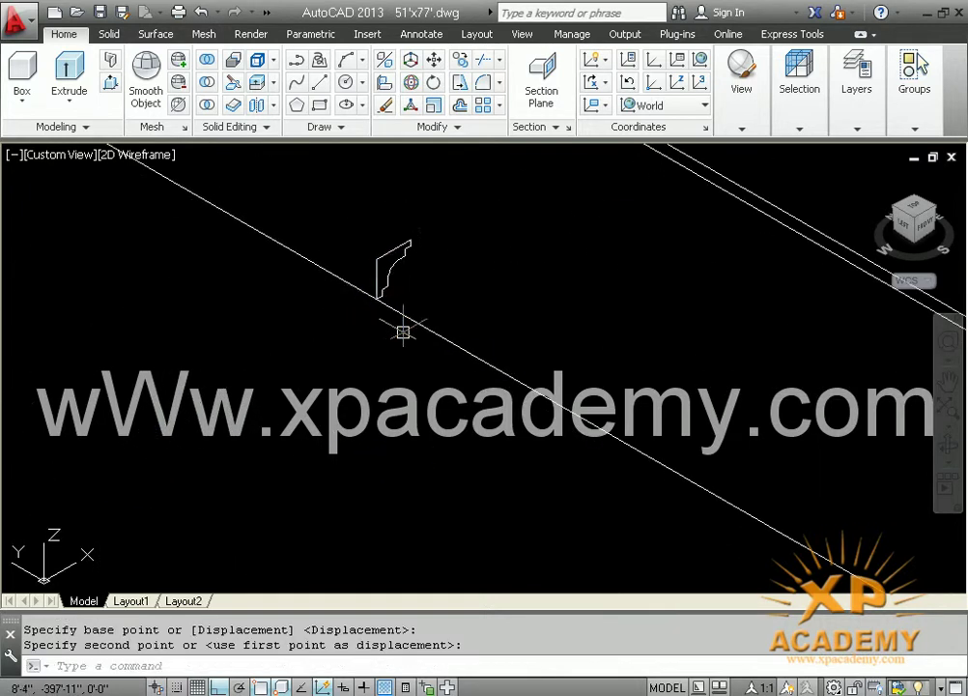
{"action": "scroll", "coordinate": [396, 330], "scroll_direction": "up", "scroll_amount": 2}
{"action": "scroll", "coordinate": [396, 330], "scroll_direction": "down", "scroll_amount": 1}
{"action": "scroll", "coordinate": [372, 443], "scroll_direction": "down", "scroll_amount": 2}
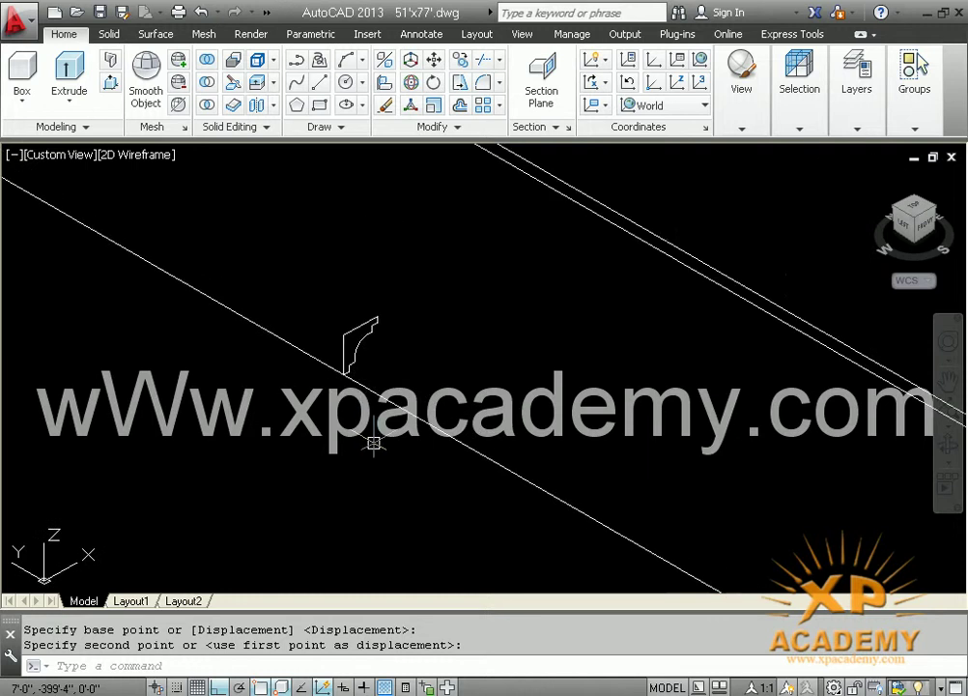
{"action": "middle_click_drag", "start_coordinate": [372, 443], "coordinate": [327, 372]}
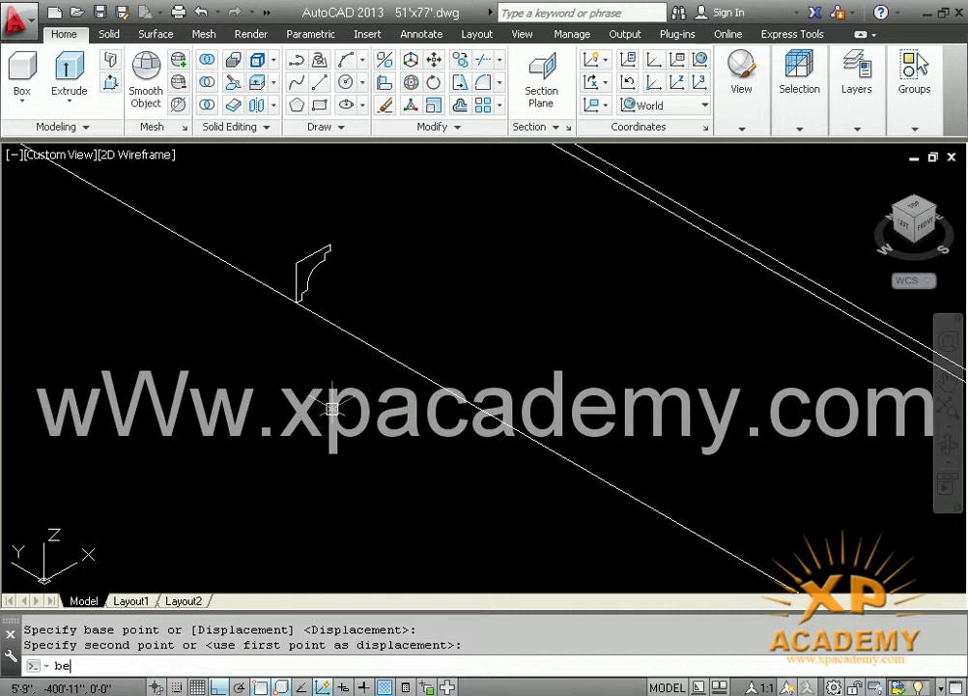
Break a gap into the roof edge line between two picked points.
{"action": "key", "text": "Return"}
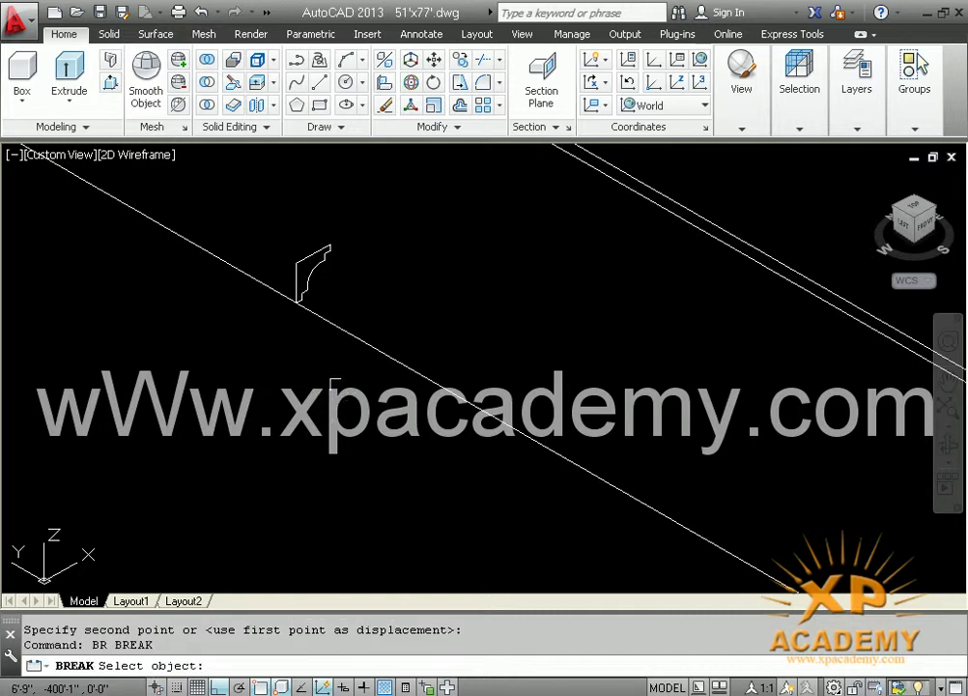
{"action": "left_click", "coordinate": [334, 331]}
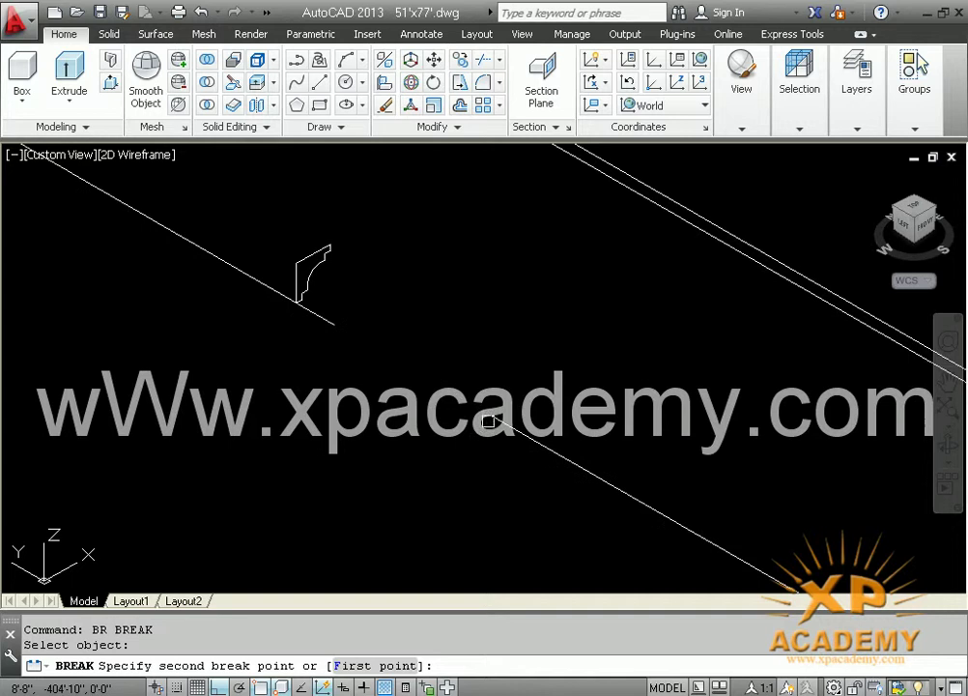
{"action": "left_click", "coordinate": [492, 418]}
Move the molding profile onto the end of the broken edge line with MOVE.
{"action": "type", "text": "m"}
{"action": "key", "text": "Return"}
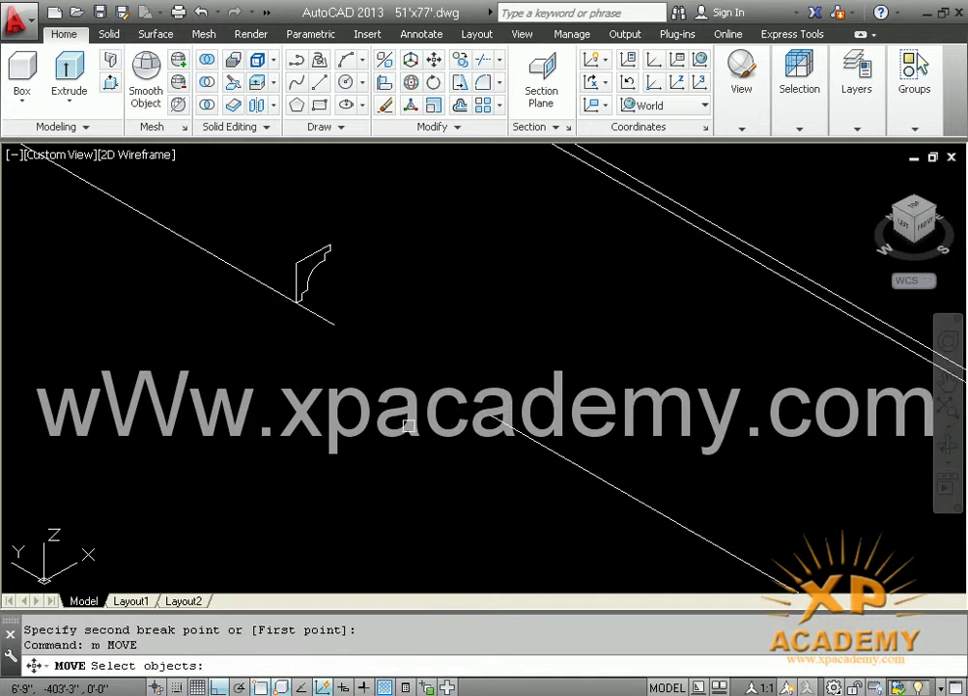
{"action": "left_click", "coordinate": [299, 264]}
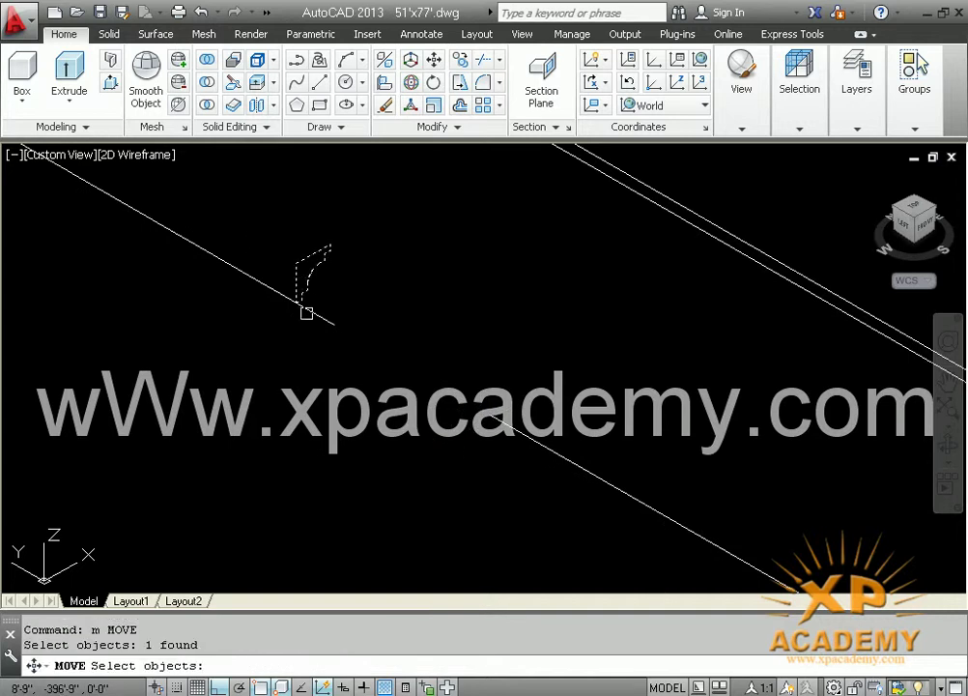
{"action": "key", "text": "Return"}
{"action": "scroll", "coordinate": [295, 300], "scroll_direction": "up", "scroll_amount": 2}
{"action": "left_click", "coordinate": [295, 300]}
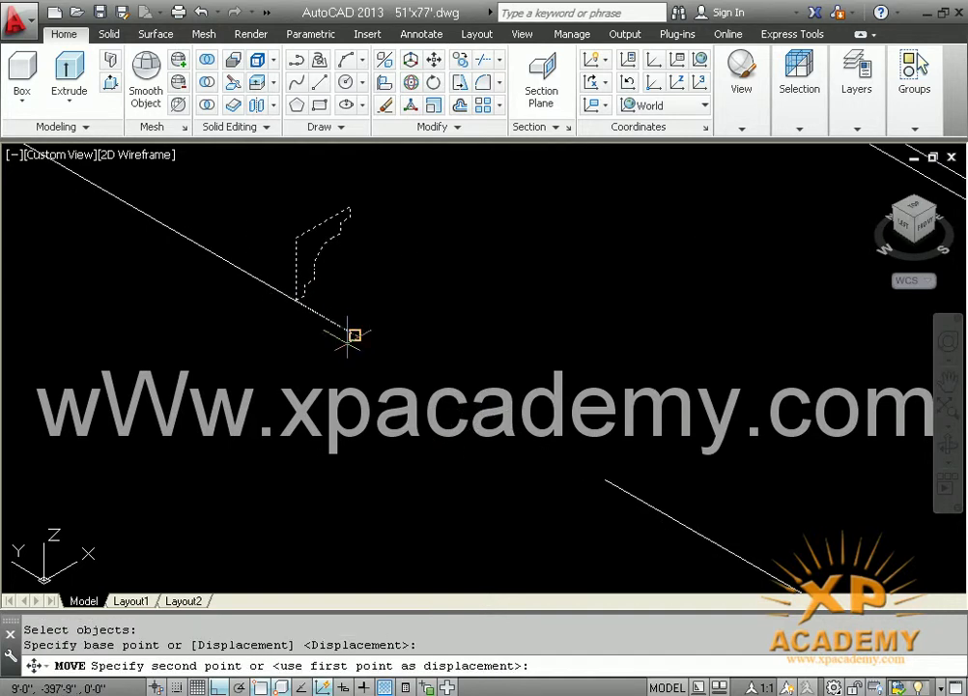
{"action": "left_click", "coordinate": [353, 335]}
{"action": "scroll", "coordinate": [370, 428], "scroll_direction": "up", "scroll_amount": 3}
{"action": "scroll", "coordinate": [370, 428], "scroll_direction": "down", "scroll_amount": 4}
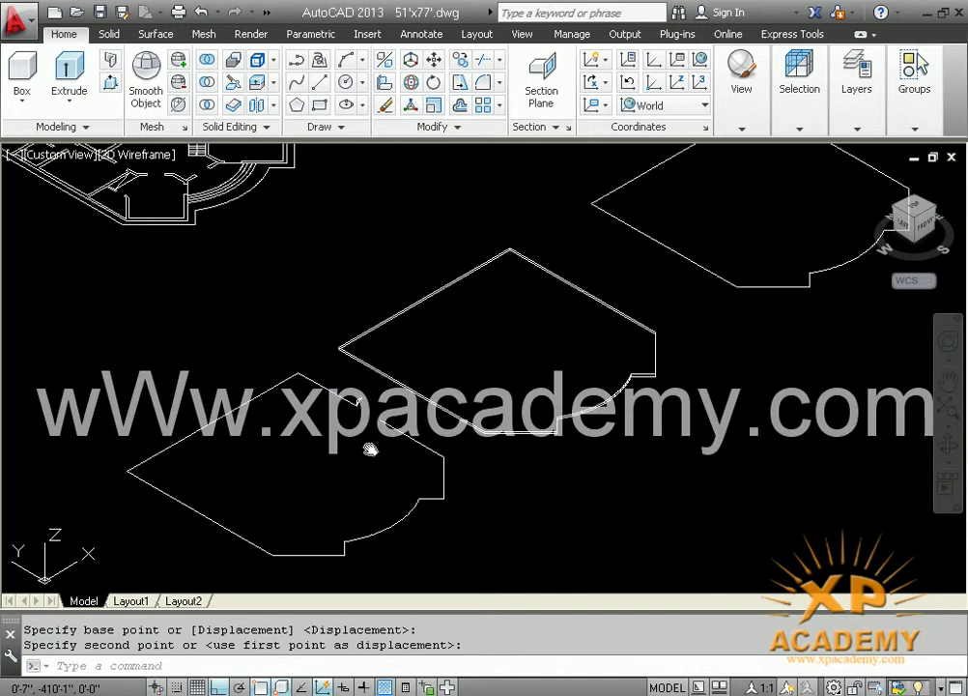
{"action": "middle_click_drag", "start_coordinate": [372, 447], "coordinate": [402, 381]}
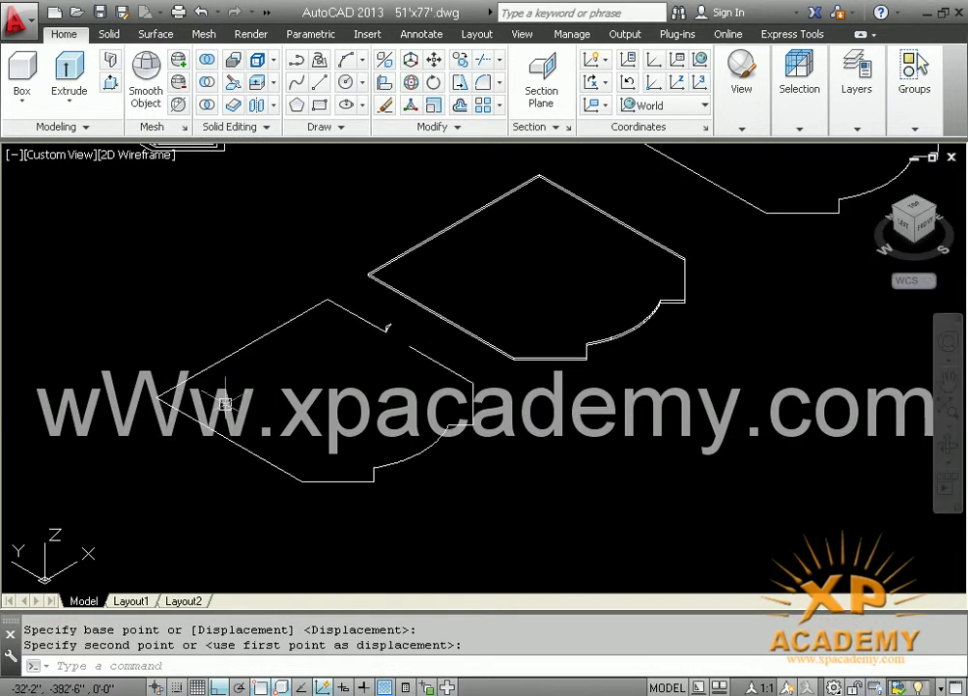
{"action": "scroll", "coordinate": [389, 339], "scroll_direction": "up", "scroll_amount": 2}
{"action": "scroll", "coordinate": [391, 346], "scroll_direction": "up", "scroll_amount": 2}
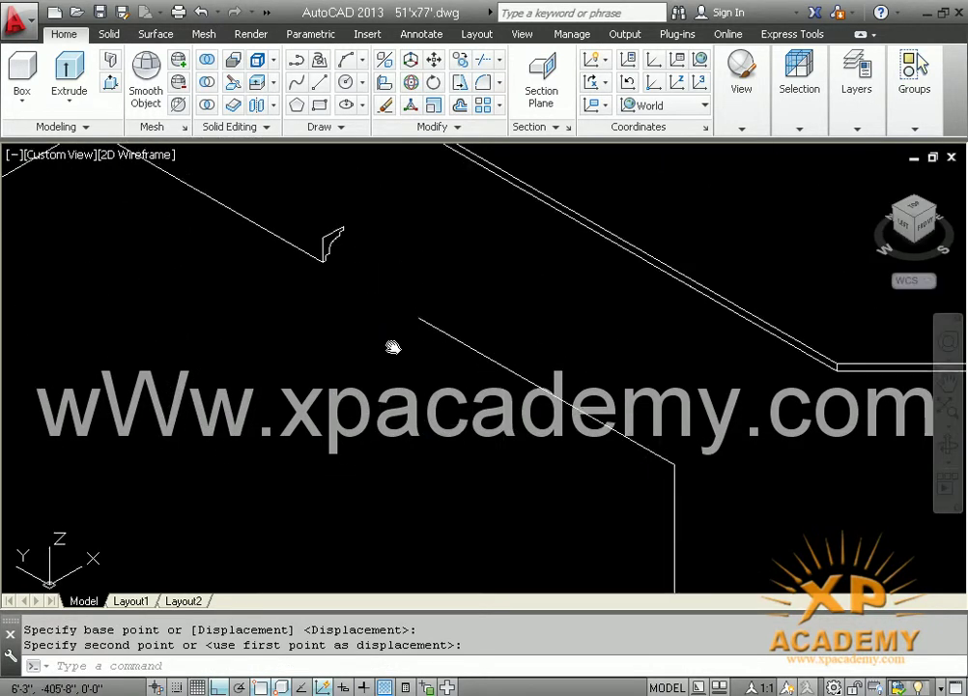
{"action": "scroll", "coordinate": [368, 387], "scroll_direction": "up", "scroll_amount": 2}
{"action": "middle_click_drag", "start_coordinate": [368, 387], "coordinate": [377, 396]}
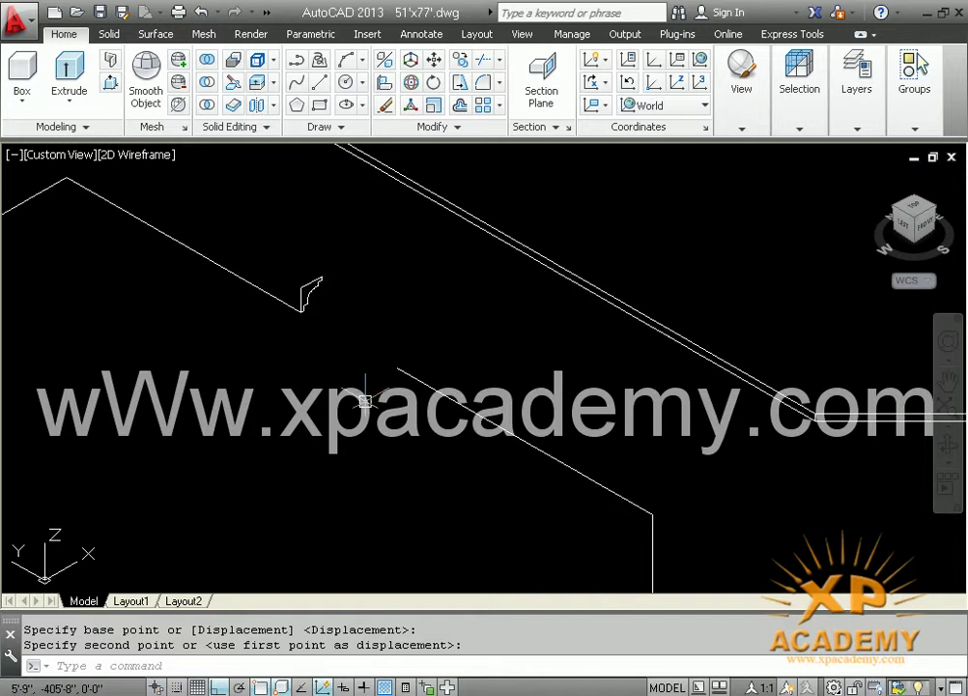
{"action": "type", "text": "co"}
Copy the window-selected profile and edge line onto the matching point of the lower roof outline.
{"action": "key", "text": "Return"}
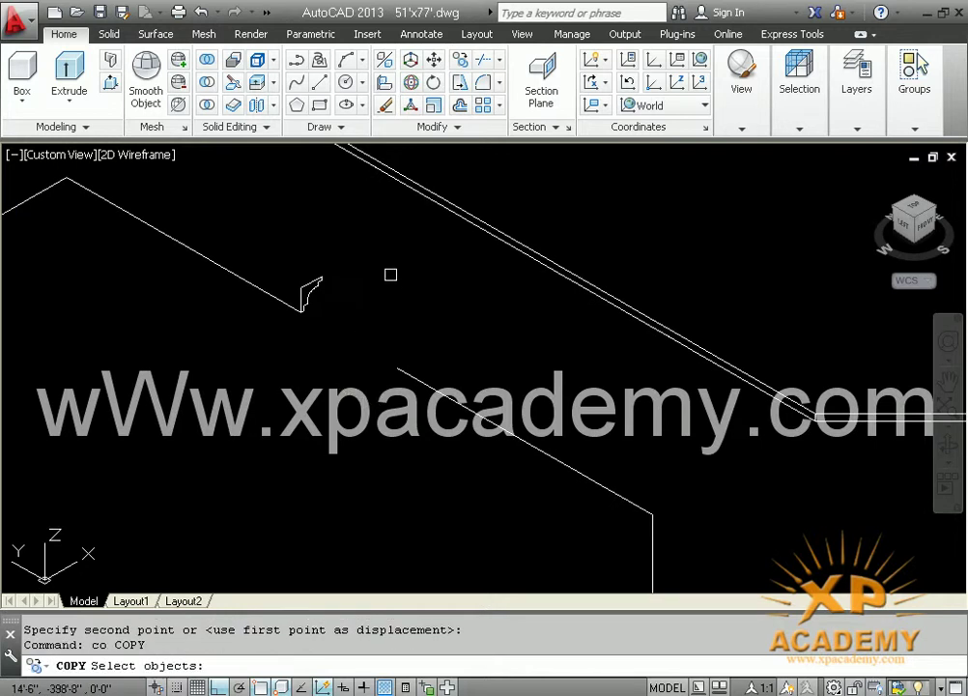
{"action": "left_click", "coordinate": [389, 274]}
{"action": "left_click", "coordinate": [269, 423]}
{"action": "key", "text": "Return"}
{"action": "scroll", "coordinate": [274, 420], "scroll_direction": "down", "scroll_amount": 3}
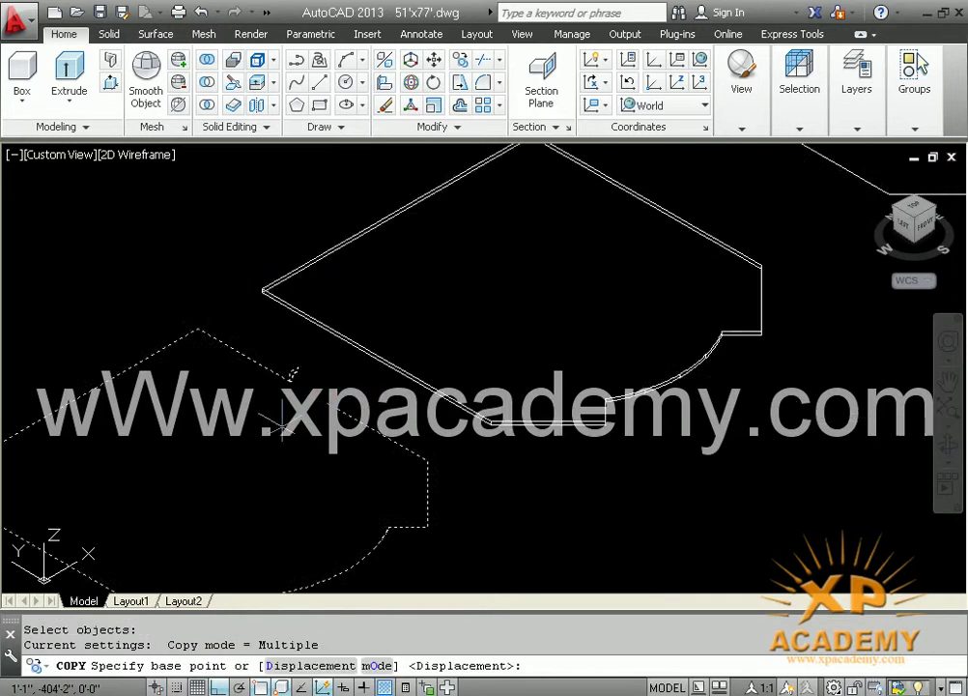
{"action": "scroll", "coordinate": [290, 406], "scroll_direction": "down", "scroll_amount": 2}
{"action": "middle_click_drag", "start_coordinate": [310, 392], "coordinate": [510, 312]}
{"action": "left_click", "coordinate": [471, 338]}
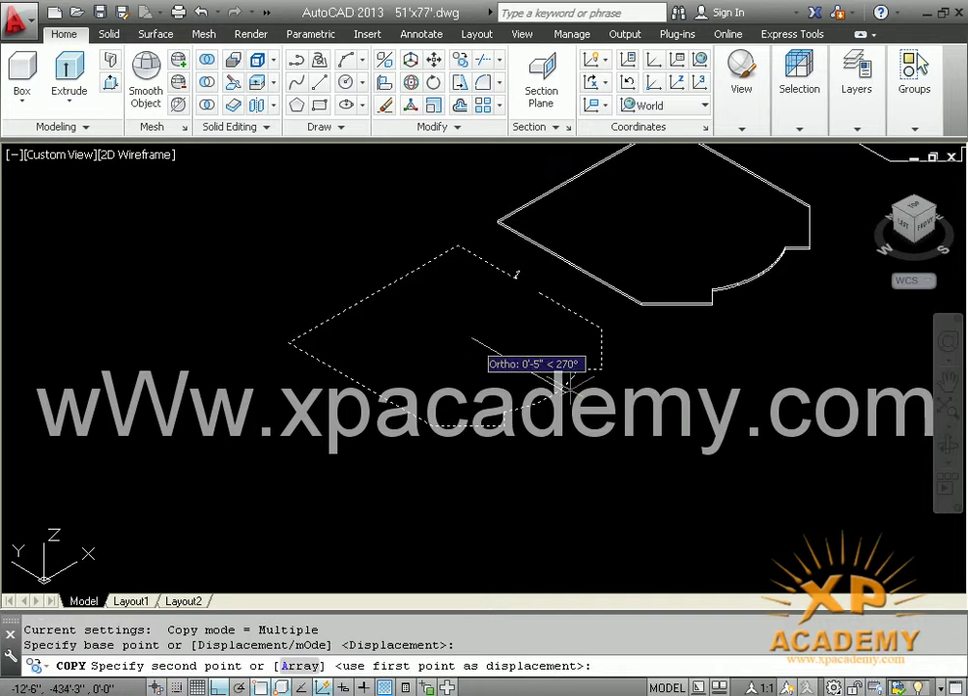
{"action": "left_click", "coordinate": [731, 526]}
{"action": "key", "text": "Return"}
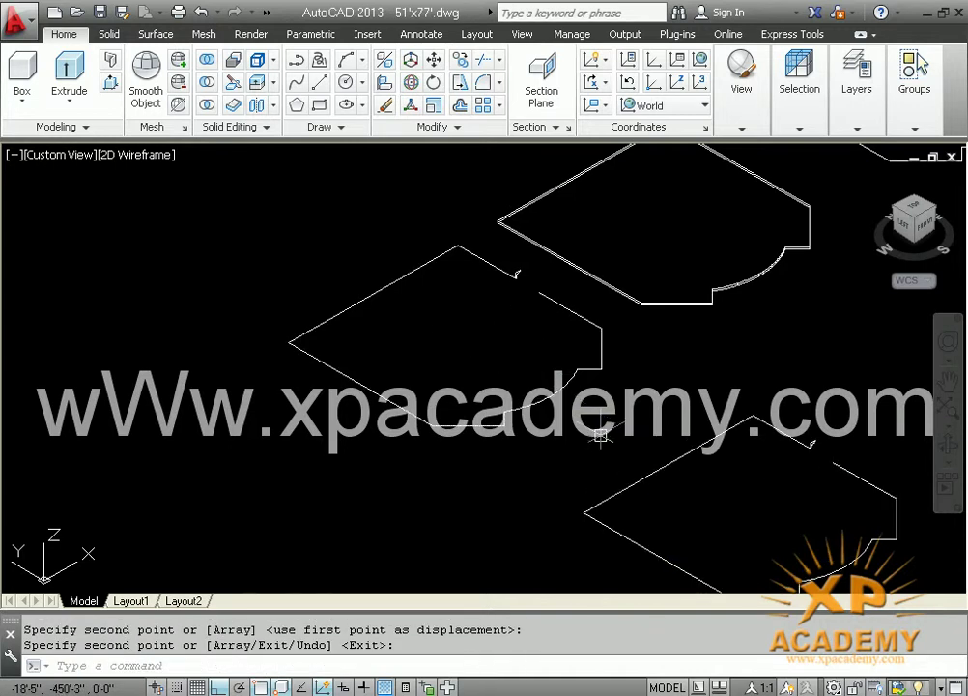
{"action": "scroll", "coordinate": [530, 309], "scroll_direction": "up", "scroll_amount": 2}
{"action": "scroll", "coordinate": [491, 263], "scroll_direction": "up", "scroll_amount": 2}
{"action": "scroll", "coordinate": [487, 250], "scroll_direction": "up", "scroll_amount": 1}
{"action": "mouse_move", "coordinate": [486, 250]}
{"action": "middle_mouse_down"}
{"action": "mouse_move", "coordinate": [494, 384]}
{"action": "mouse_move", "coordinate": [553, 425]}
{"action": "middle_mouse_up"}
{"action": "scroll", "coordinate": [503, 358], "scroll_direction": "up", "scroll_amount": 2}
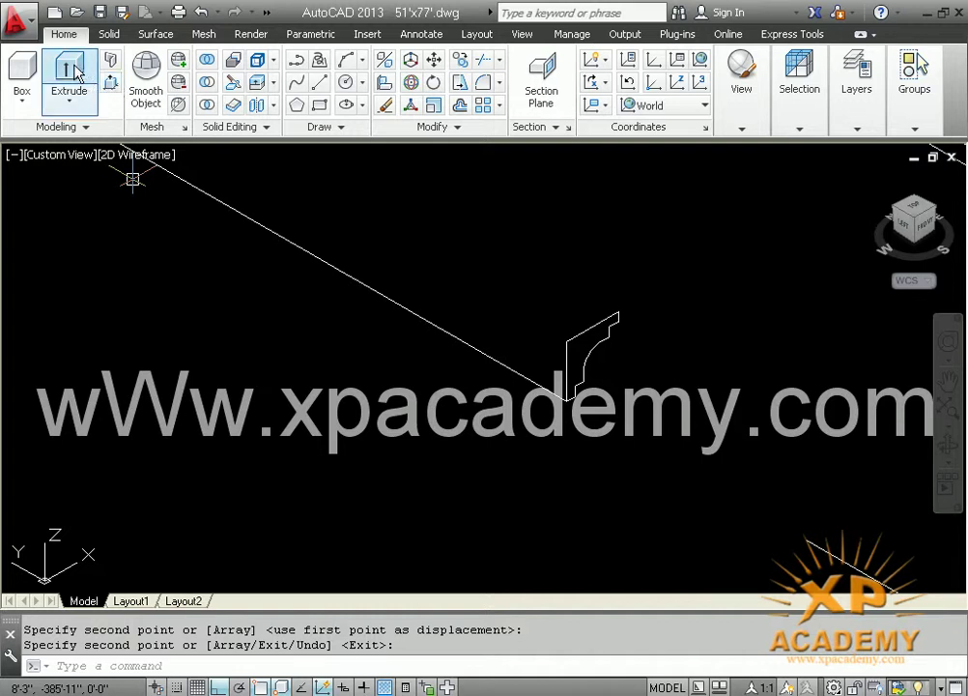
Extrude the molding profile along the edge line using the Path option.
{"action": "left_click", "coordinate": [73, 73]}
{"action": "left_click", "coordinate": [585, 325]}
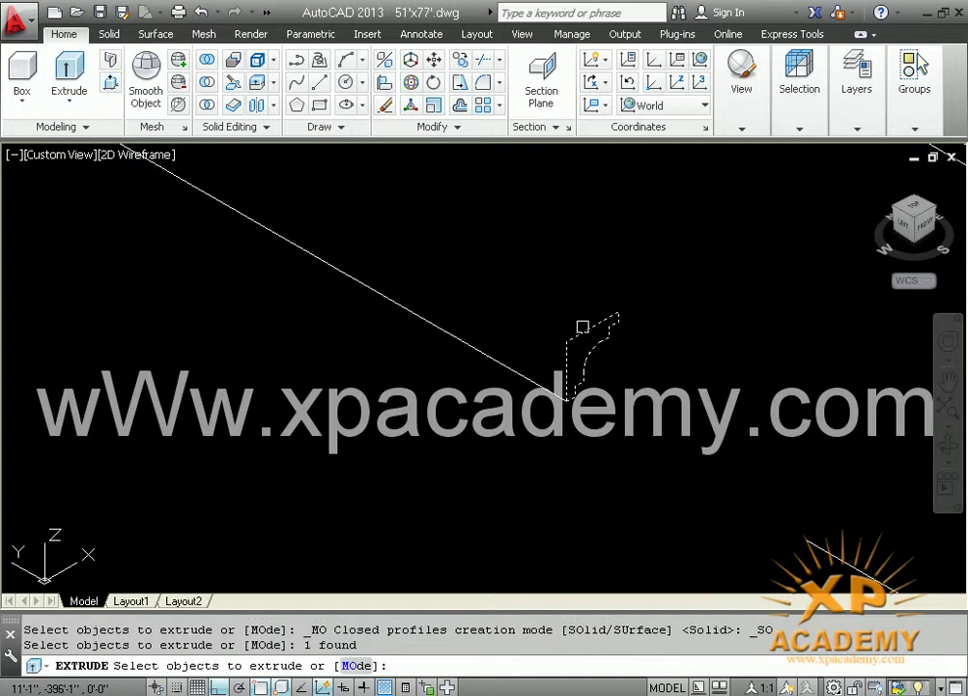
{"action": "right_click", "coordinate": [580, 334]}
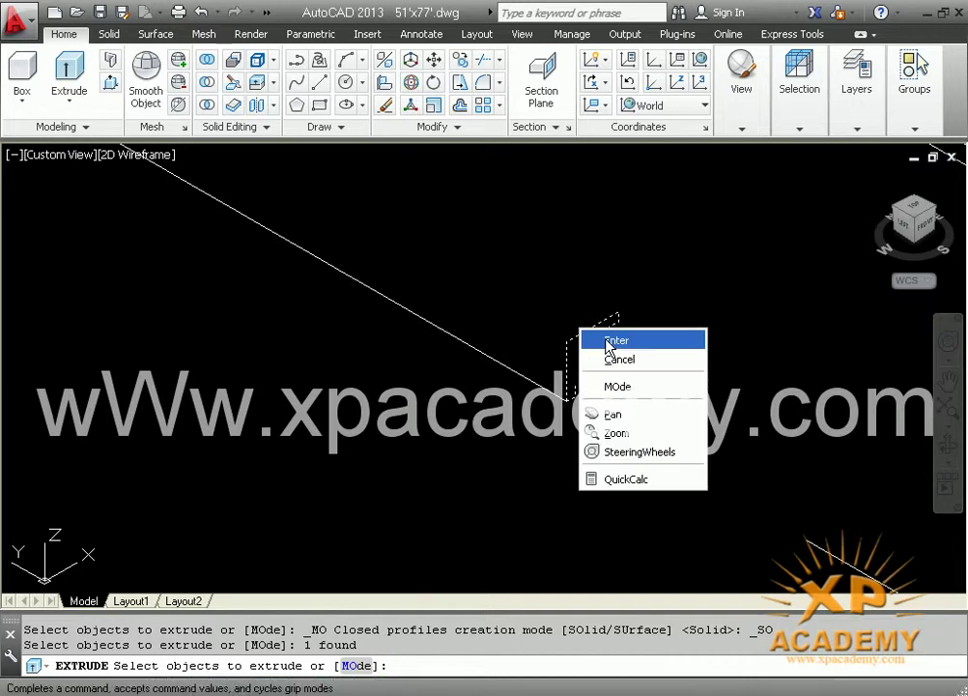
{"action": "left_click", "coordinate": [591, 338]}
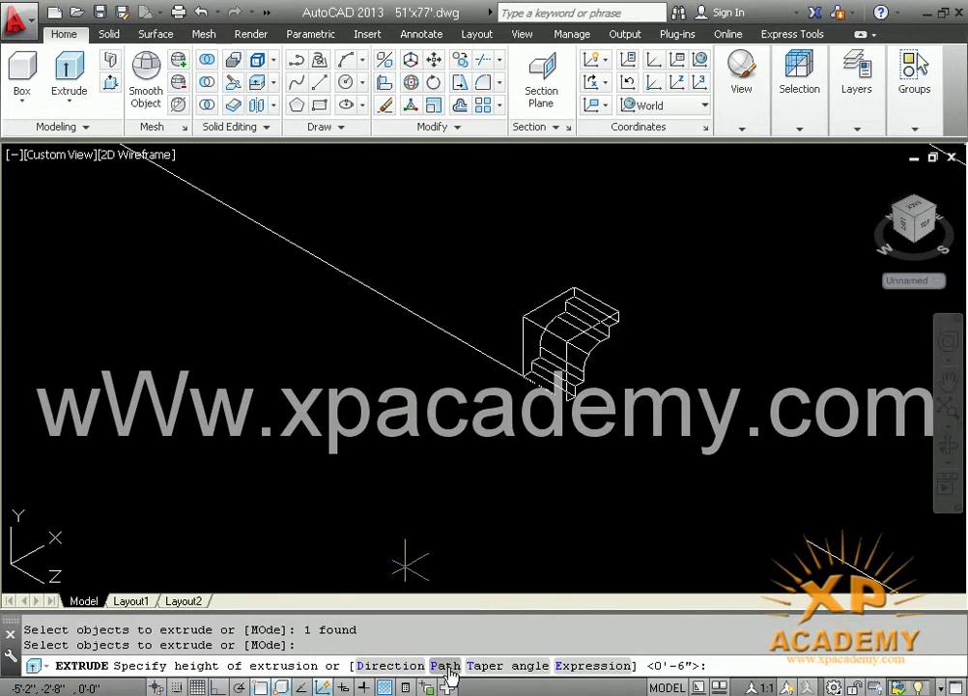
{"action": "left_click", "coordinate": [447, 667]}
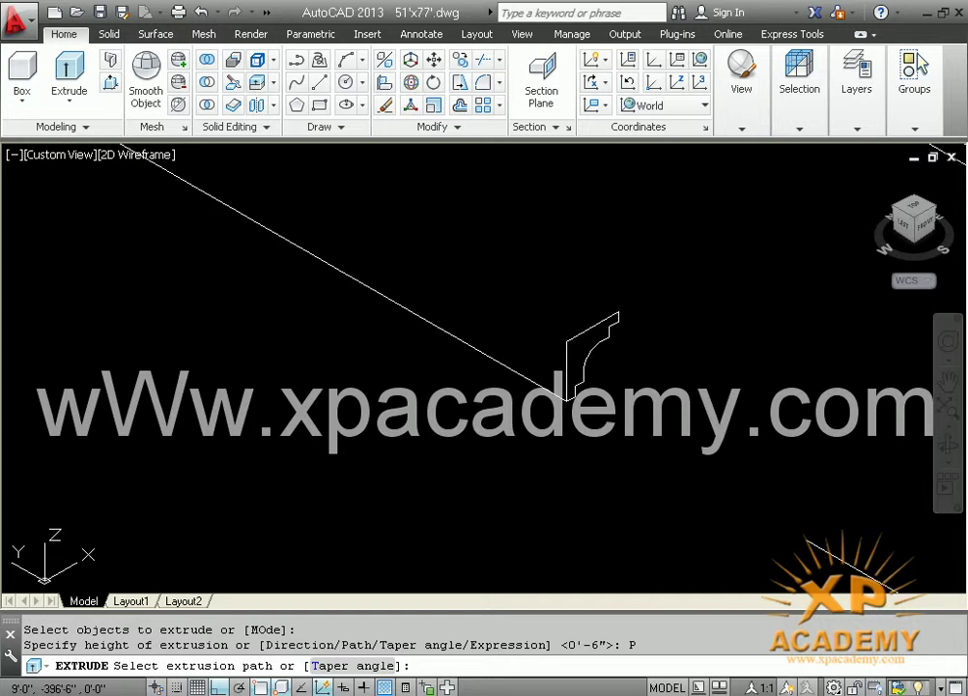
{"action": "left_click", "coordinate": [561, 391]}
{"action": "mouse_move", "coordinate": [621, 493]}
{"action": "middle_mouse_down"}
{"action": "mouse_move", "coordinate": [522, 444]}
{"action": "mouse_move", "coordinate": [372, 330]}
{"action": "mouse_move", "coordinate": [231, 325]}
{"action": "mouse_move", "coordinate": [217, 364]}
{"action": "mouse_move", "coordinate": [379, 436]}
{"action": "middle_mouse_up"}
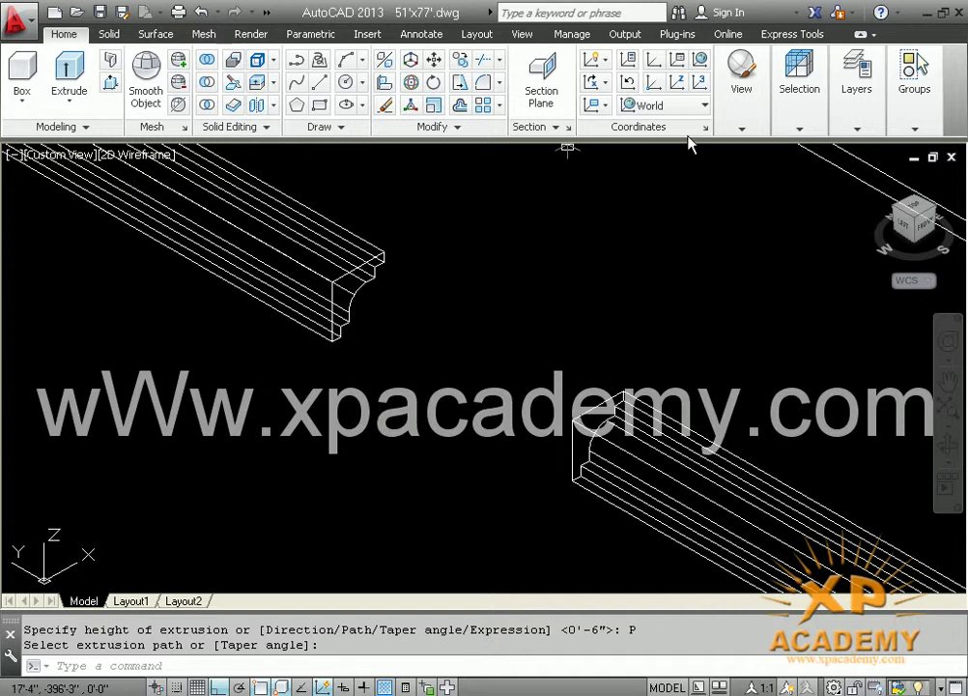
Switch the viewport to the Shaded visual style and inspect the molding ends.
{"action": "left_click", "coordinate": [138, 157]}
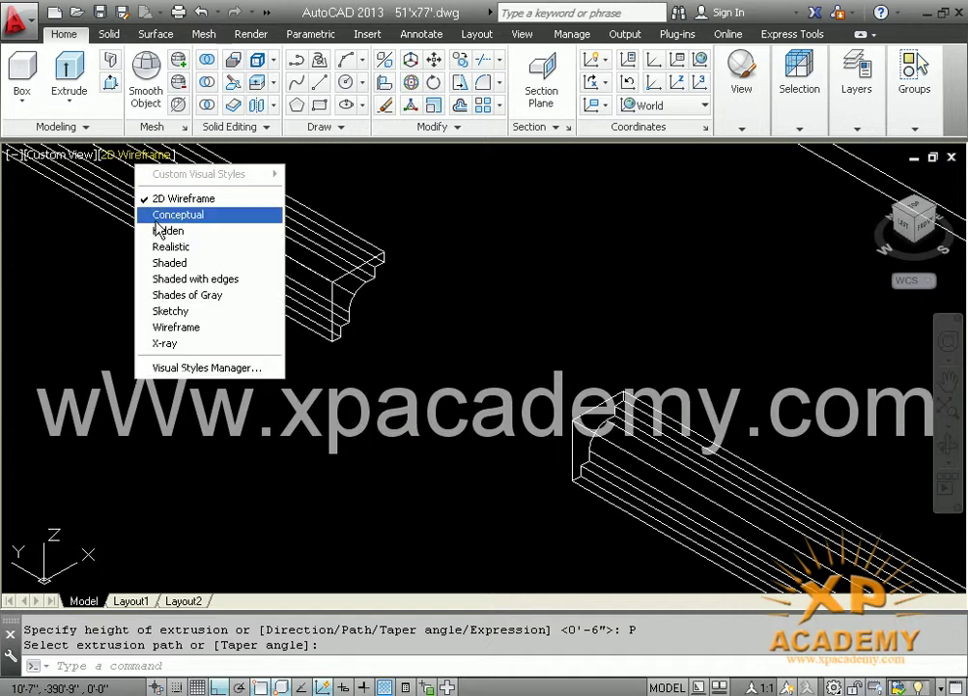
{"action": "left_click", "coordinate": [164, 274]}
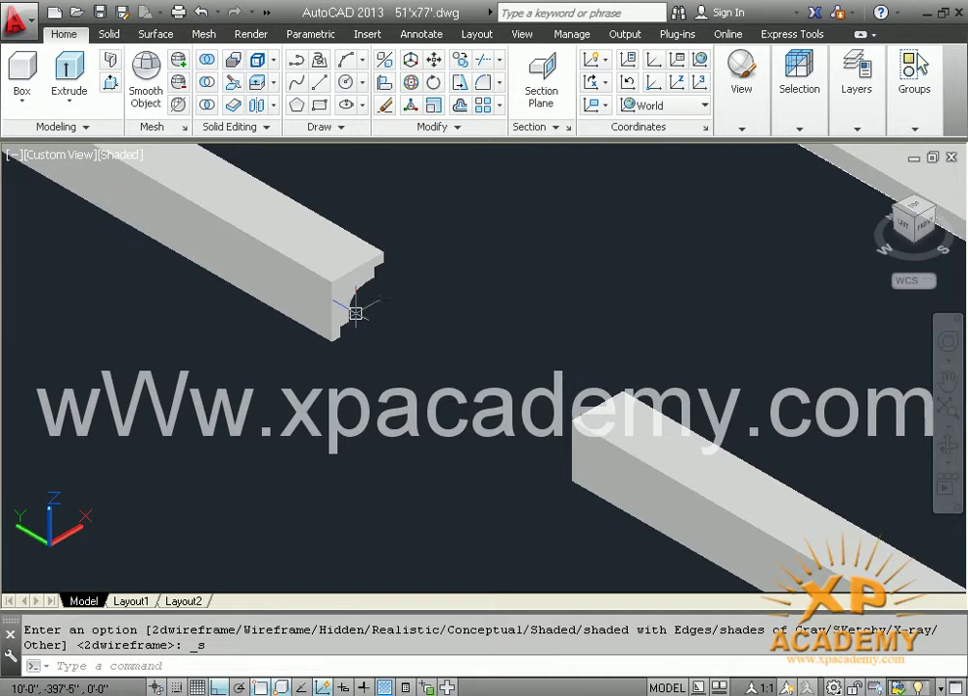
{"action": "scroll", "coordinate": [322, 303], "scroll_direction": "up", "scroll_amount": 3}
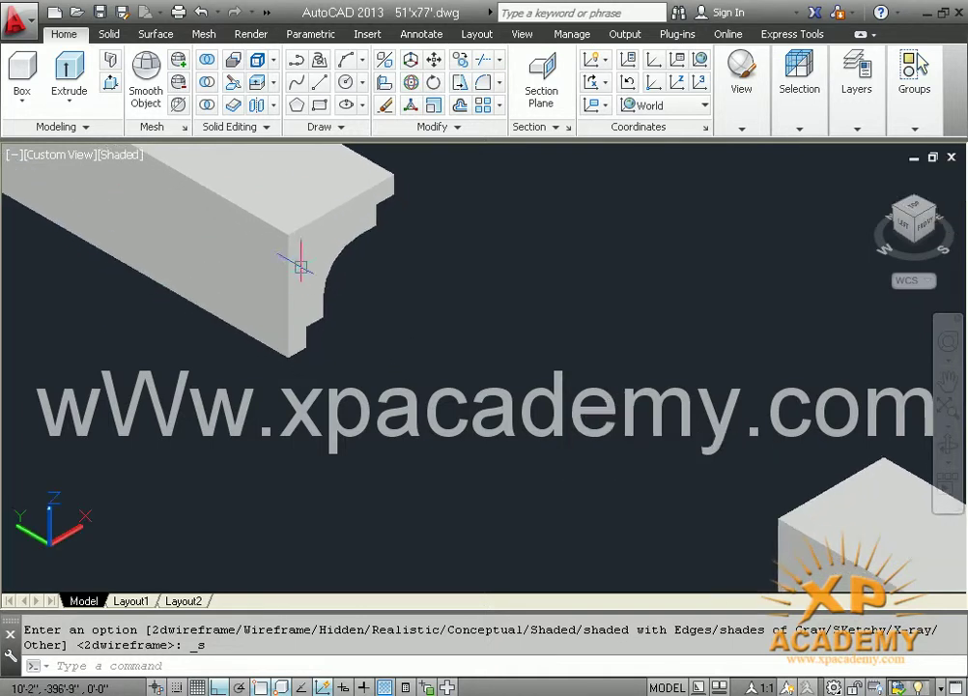
{"action": "scroll", "coordinate": [290, 276], "scroll_direction": "up", "scroll_amount": 2}
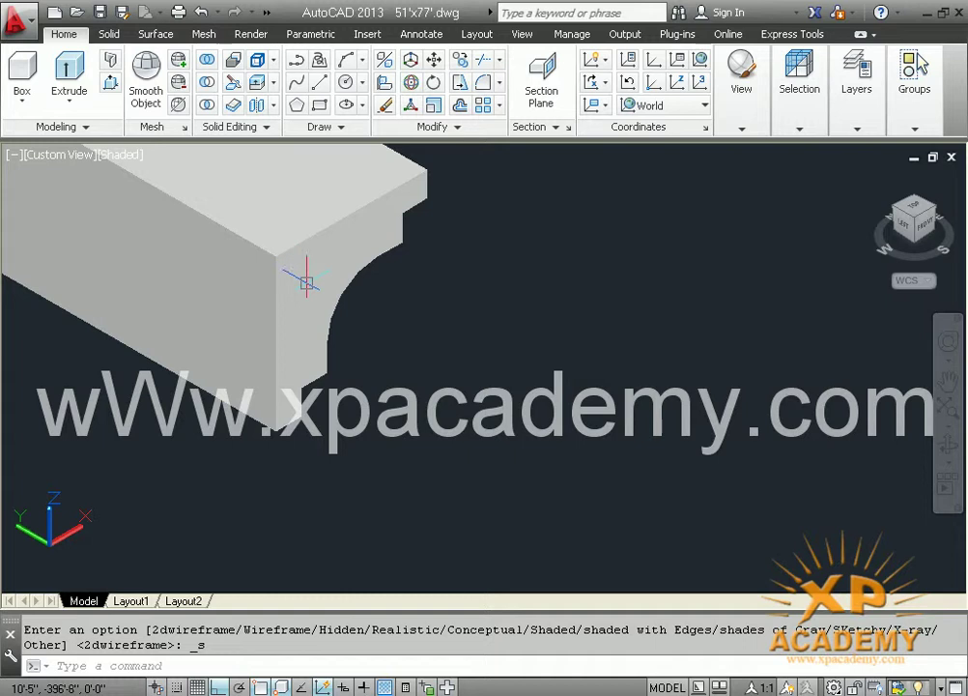
{"action": "middle_click_drag", "start_coordinate": [315, 289], "coordinate": [723, 458]}
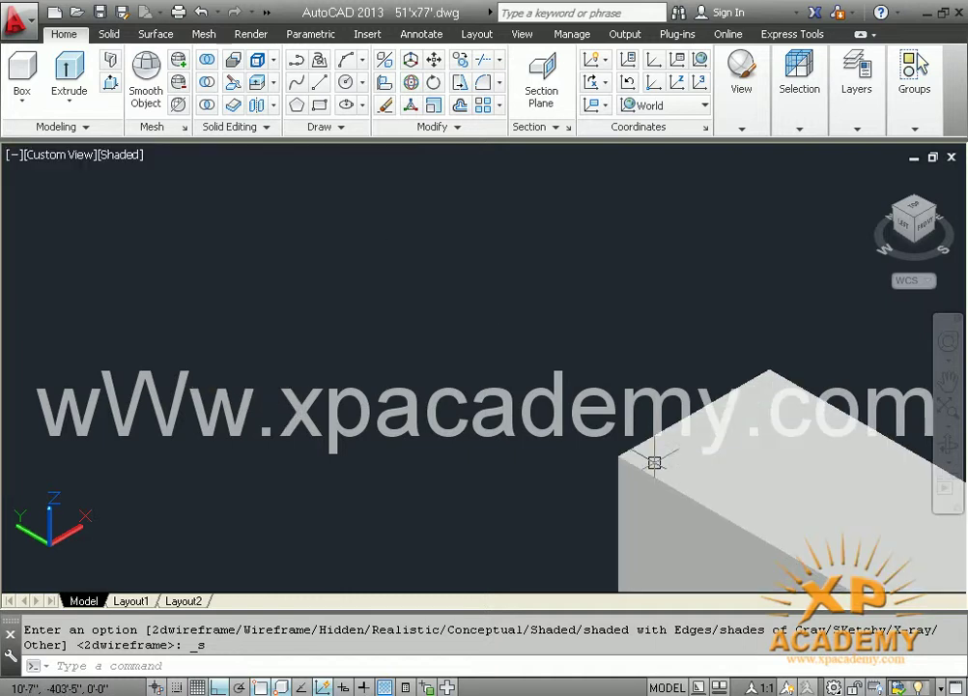
{"action": "mouse_move", "coordinate": [428, 404]}
{"action": "middle_mouse_down"}
{"action": "mouse_move", "coordinate": [287, 340]}
{"action": "mouse_move", "coordinate": [326, 381]}
{"action": "middle_mouse_up"}
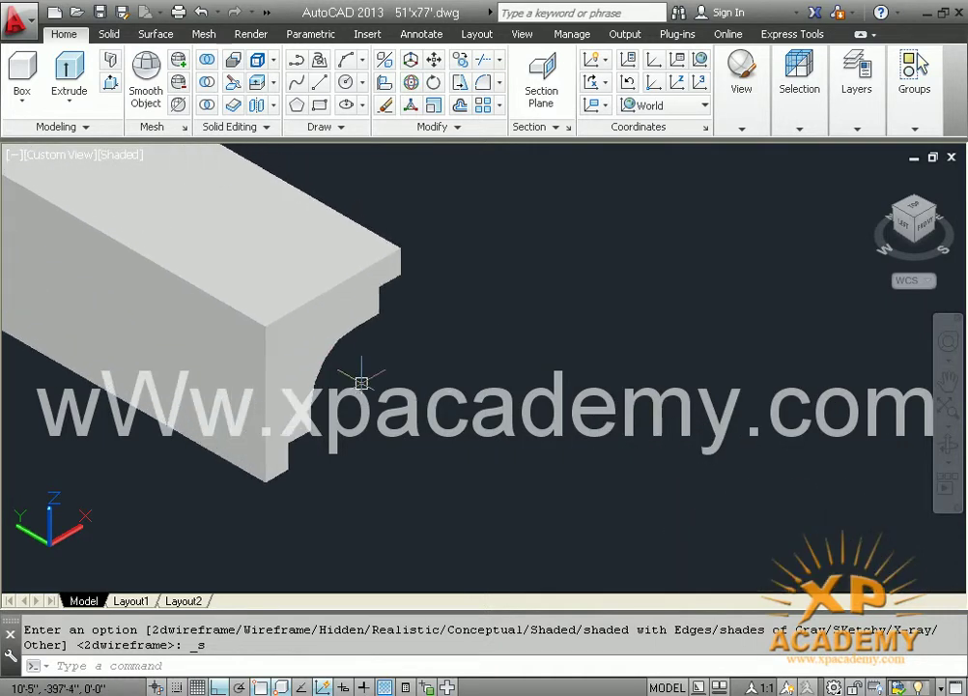
Start the Extrude Faces edit and select the molding's end face.
{"action": "left_click", "coordinate": [257, 85]}
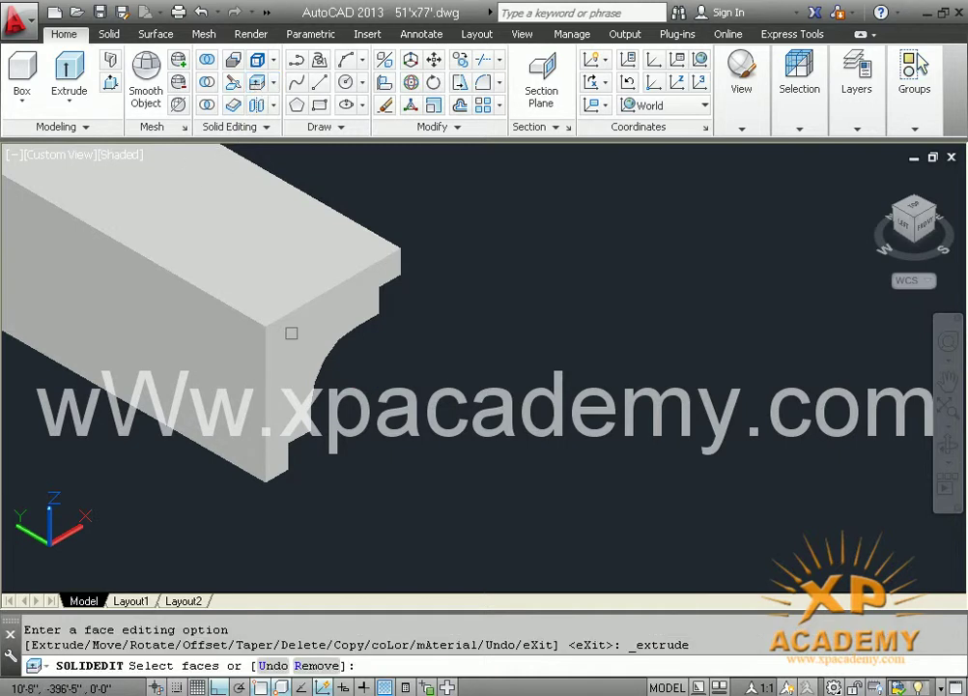
{"action": "scroll", "coordinate": [290, 353], "scroll_direction": "up", "scroll_amount": 2}
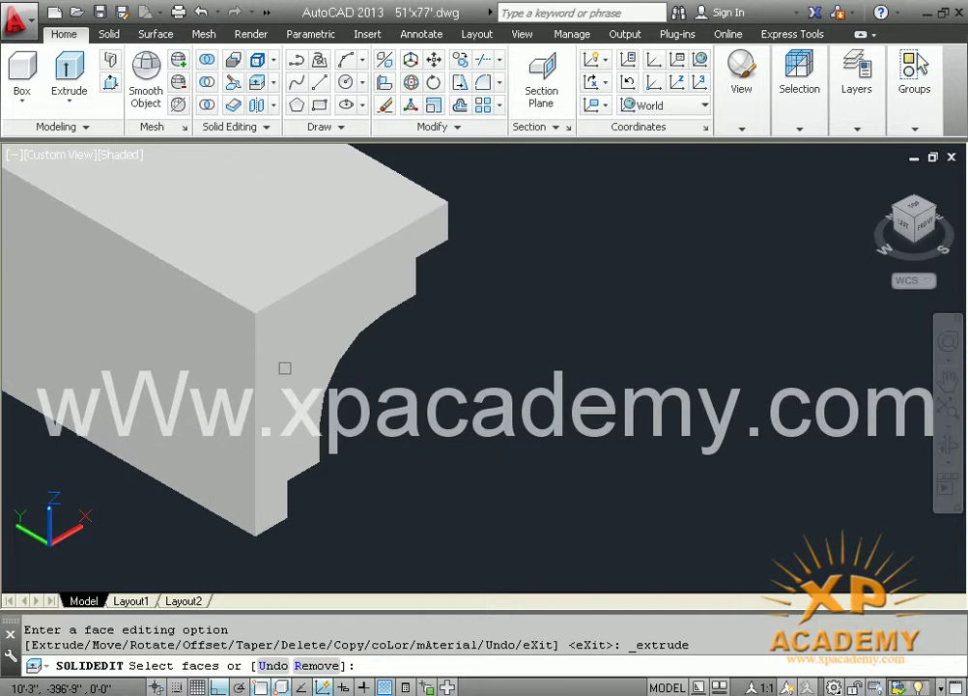
{"action": "left_click", "coordinate": [279, 368]}
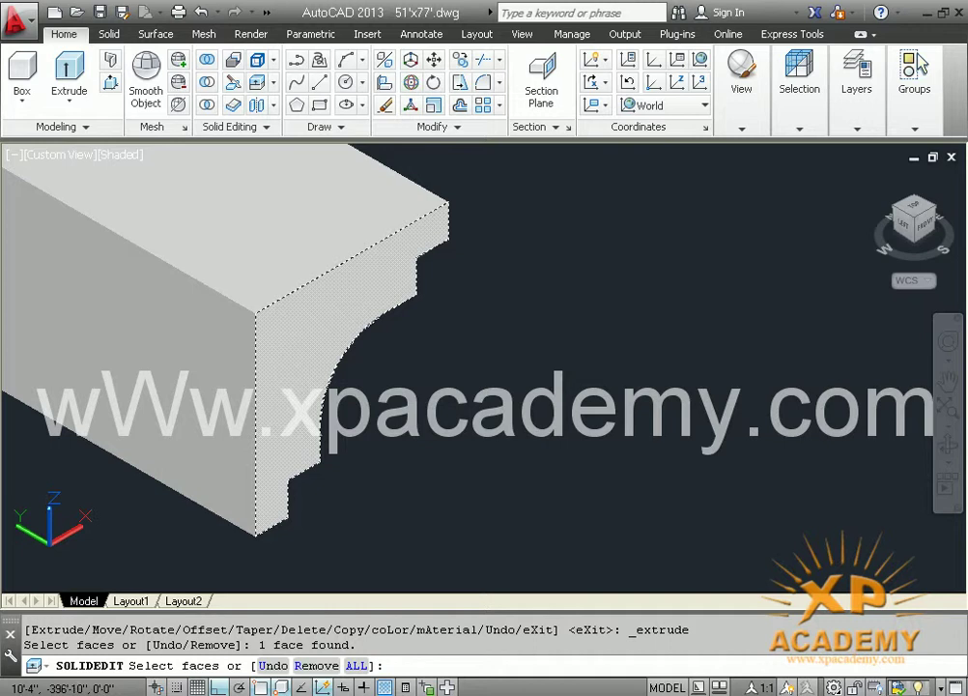
{"action": "scroll", "coordinate": [301, 365], "scroll_direction": "up", "scroll_amount": 1}
{"action": "scroll", "coordinate": [281, 381], "scroll_direction": "up", "scroll_amount": 1}
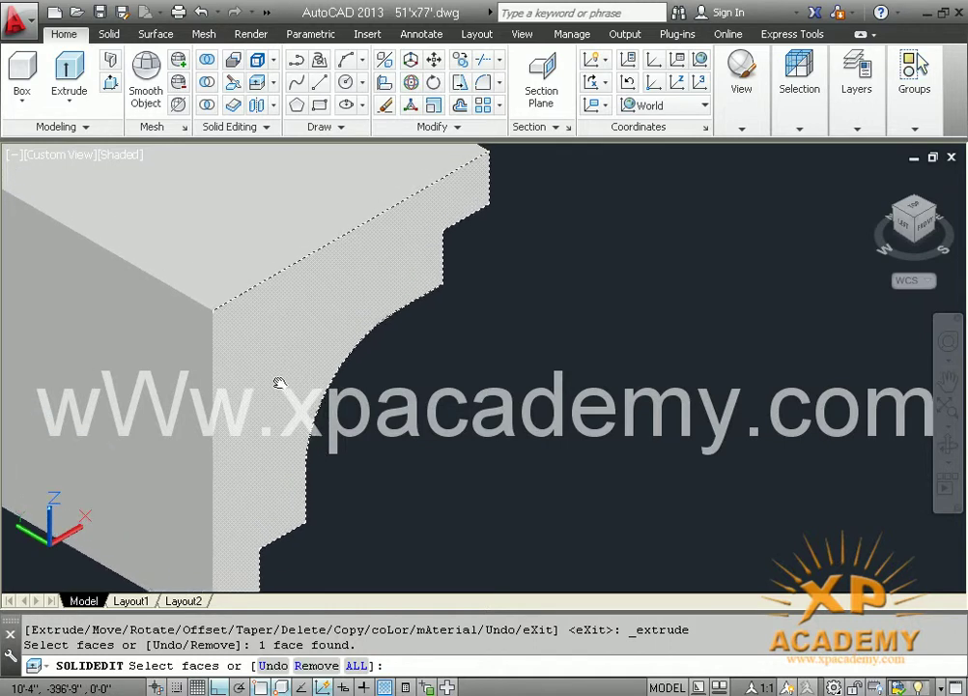
{"action": "scroll", "coordinate": [279, 381], "scroll_direction": "up", "scroll_amount": 1}
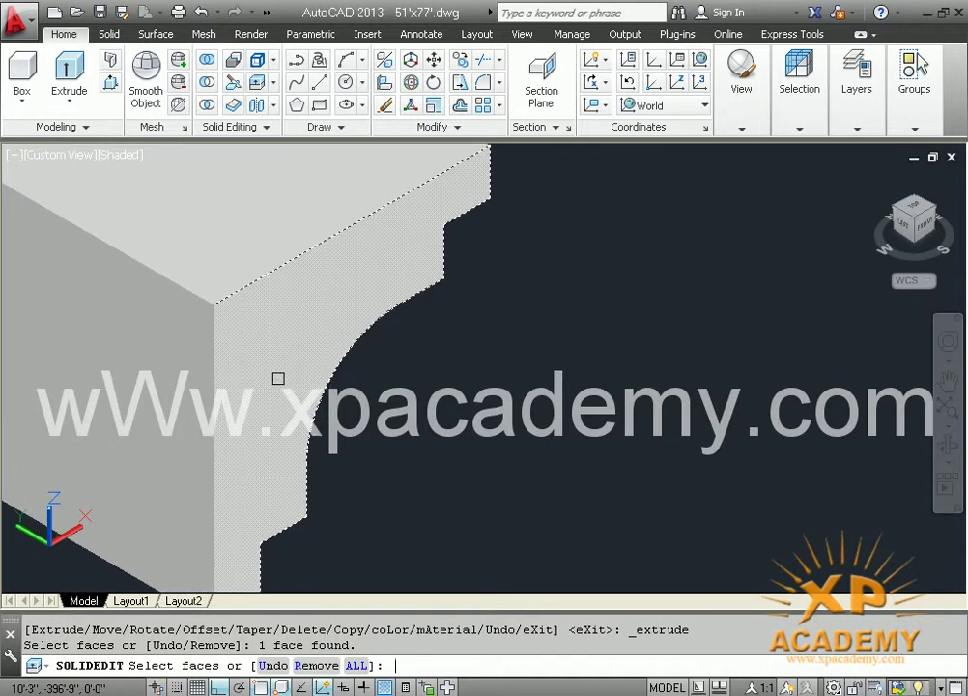
{"action": "key", "text": "Return"}
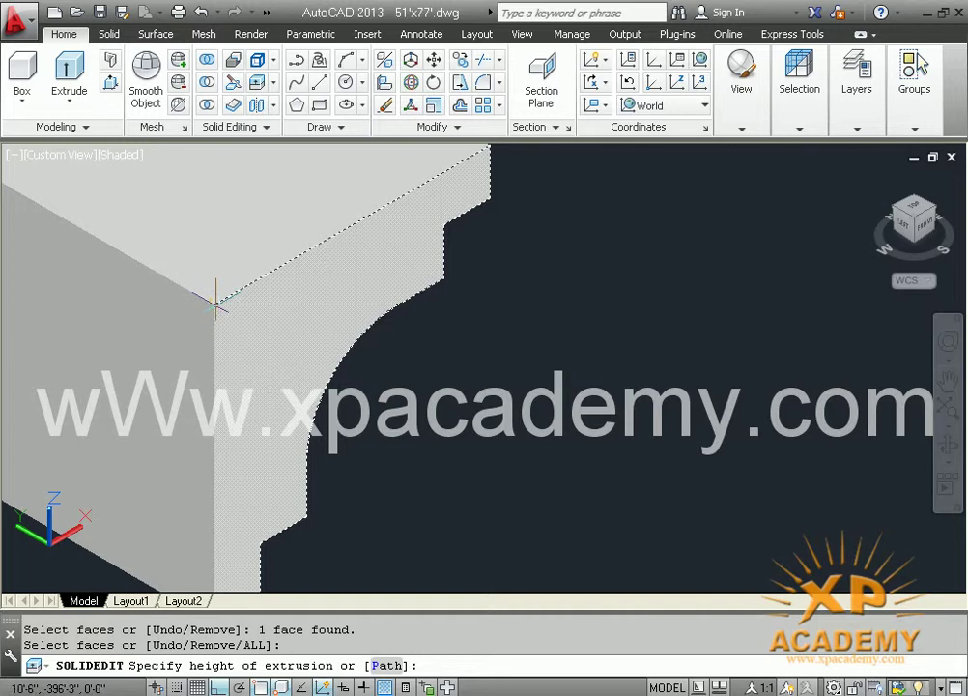
Extrude the end face out to the neighbouring molding's corner endpoint with 0° taper.
{"action": "left_click", "coordinate": [214, 301]}
{"action": "scroll", "coordinate": [280, 338], "scroll_direction": "down", "scroll_amount": 2}
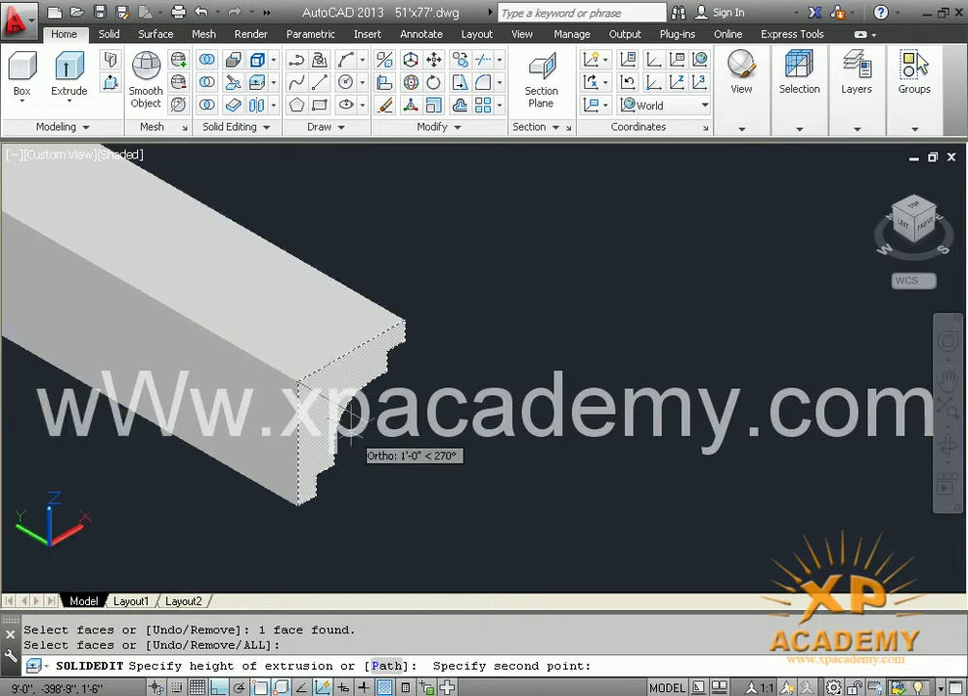
{"action": "middle_click_drag", "start_coordinate": [471, 432], "coordinate": [282, 314]}
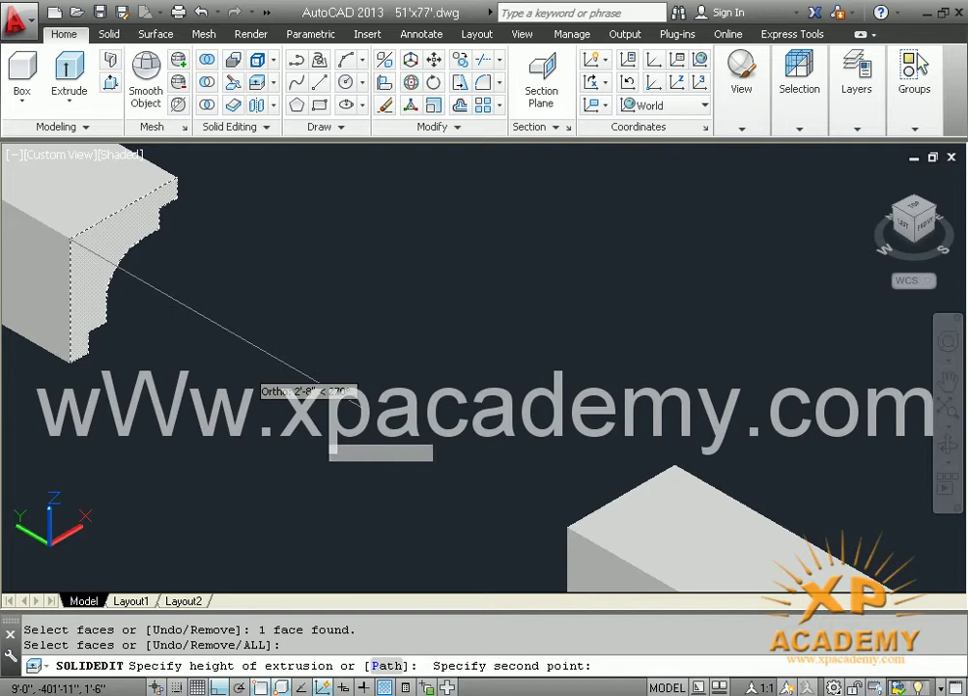
{"action": "left_click", "coordinate": [565, 524]}
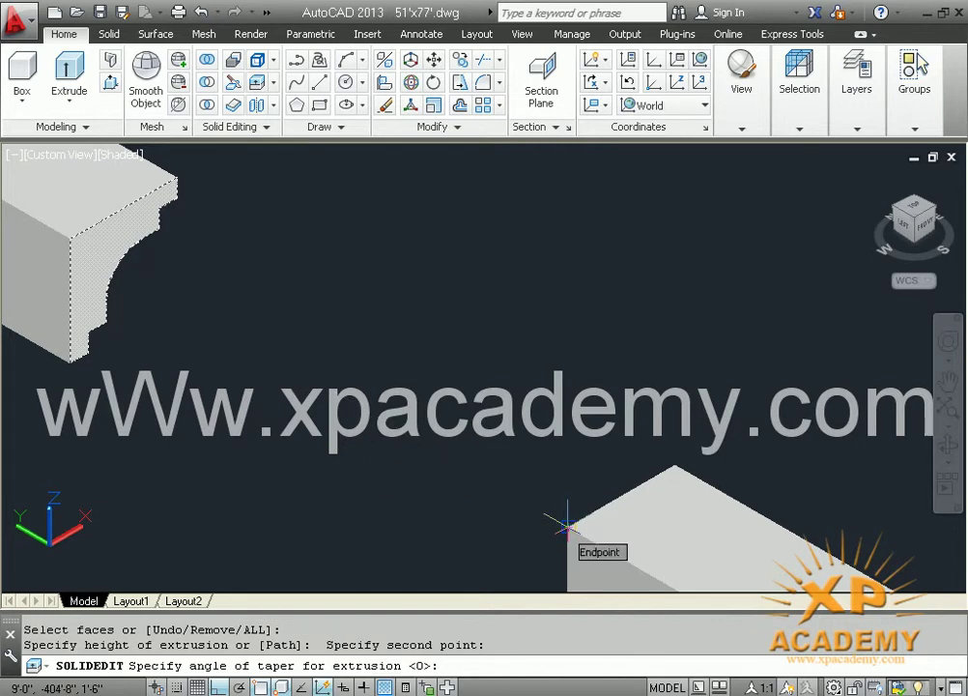
{"action": "key", "text": "Return"}
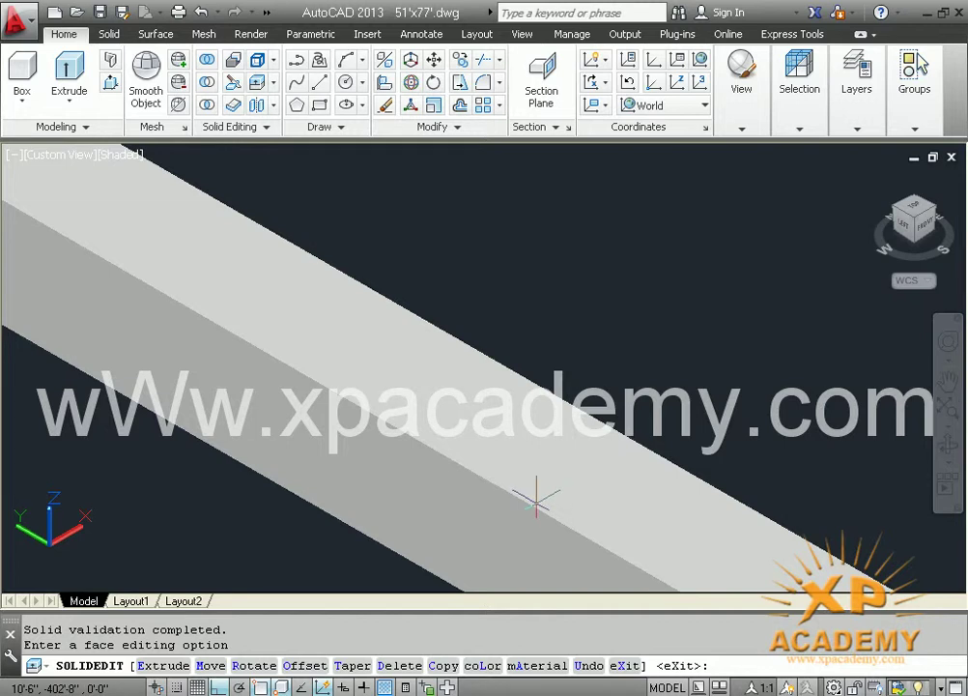
{"action": "scroll", "coordinate": [536, 499], "scroll_direction": "down", "scroll_amount": 2}
{"action": "scroll", "coordinate": [508, 504], "scroll_direction": "down", "scroll_amount": 2}
{"action": "middle_click_drag", "start_coordinate": [499, 512], "coordinate": [610, 341]}
{"action": "scroll", "coordinate": [333, 426], "scroll_direction": "up", "scroll_amount": 2}
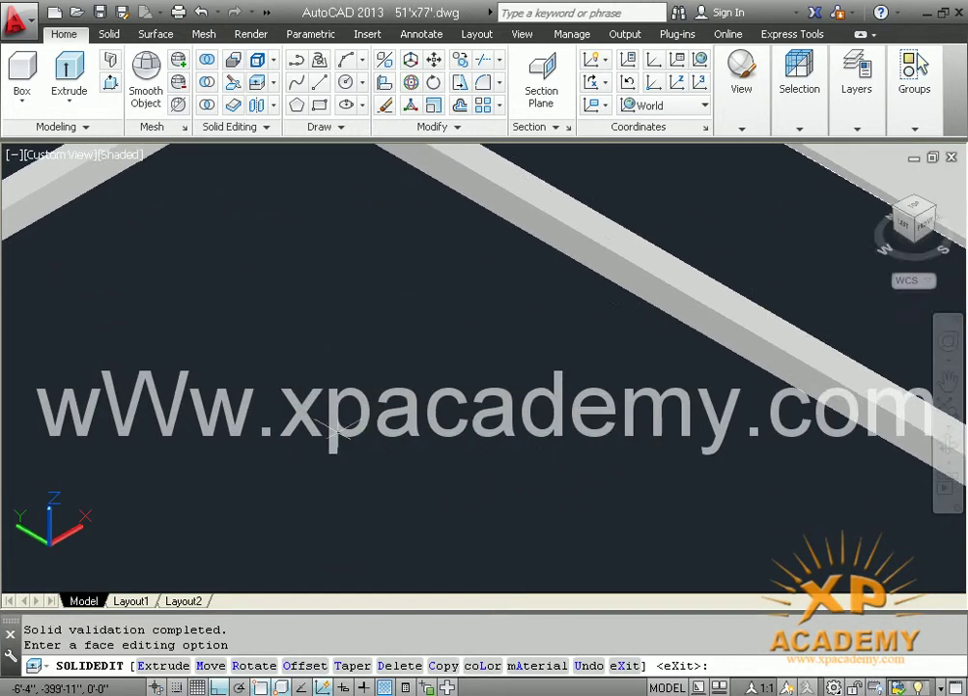
{"action": "scroll", "coordinate": [333, 426], "scroll_direction": "down", "scroll_amount": 2}
{"action": "mouse_move", "coordinate": [307, 465]}
{"action": "middle_mouse_down"}
{"action": "mouse_move", "coordinate": [547, 335]}
{"action": "mouse_move", "coordinate": [540, 255]}
{"action": "mouse_move", "coordinate": [504, 274]}
{"action": "middle_mouse_up"}
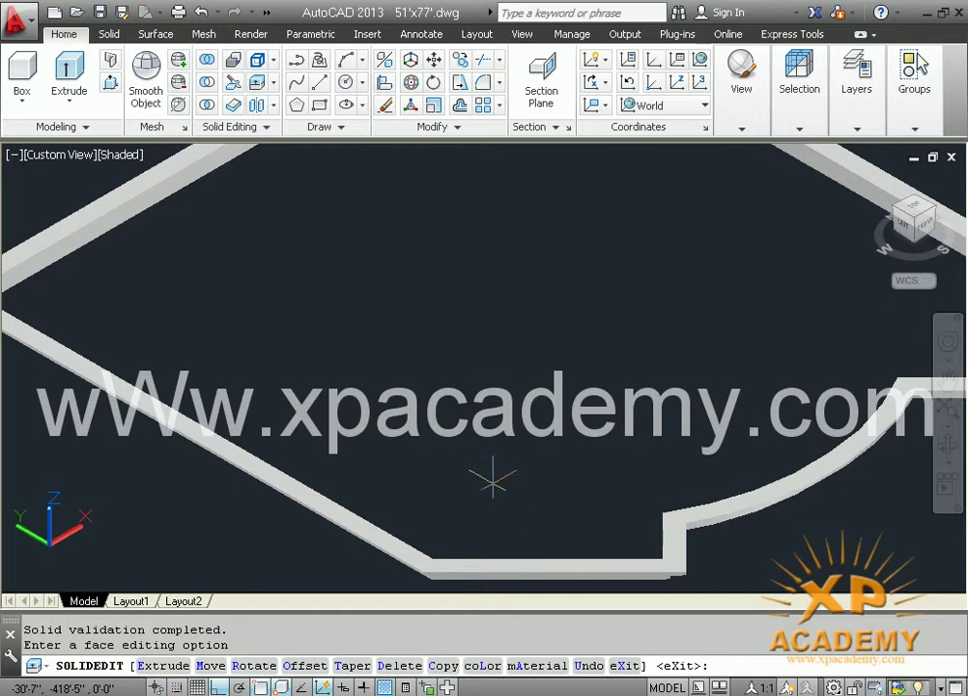
End face editing and orbit around the joint between the lengthened and curved moldings.
{"action": "key", "text": "Escape"}
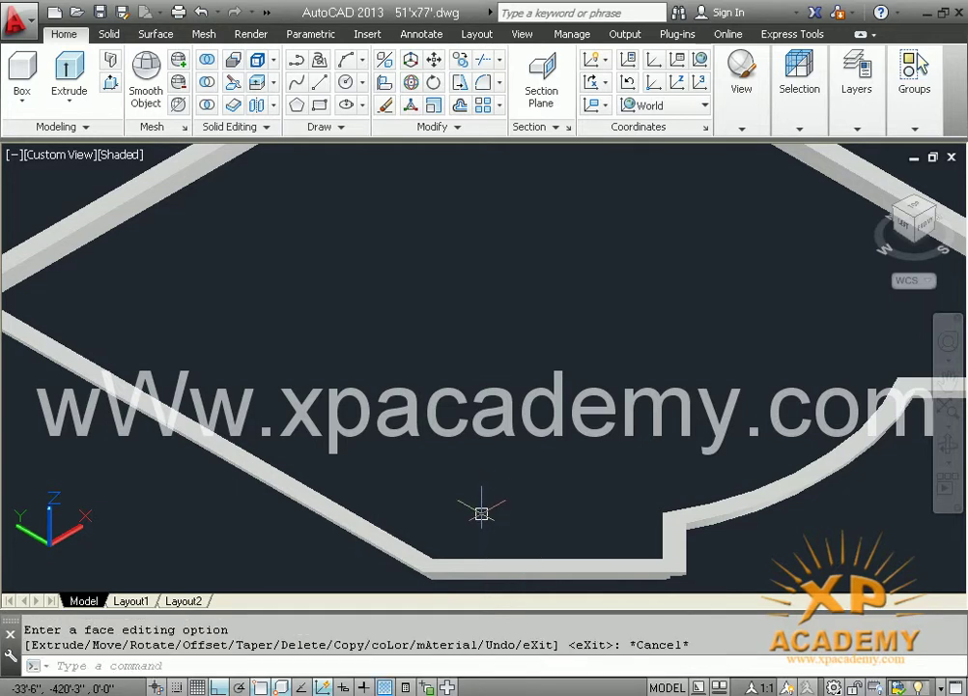
{"action": "mouse_move", "coordinate": [474, 540]}
{"action": "middle_mouse_down"}
{"action": "mouse_move", "coordinate": [501, 461]}
{"action": "mouse_move", "coordinate": [486, 594]}
{"action": "middle_mouse_up"}
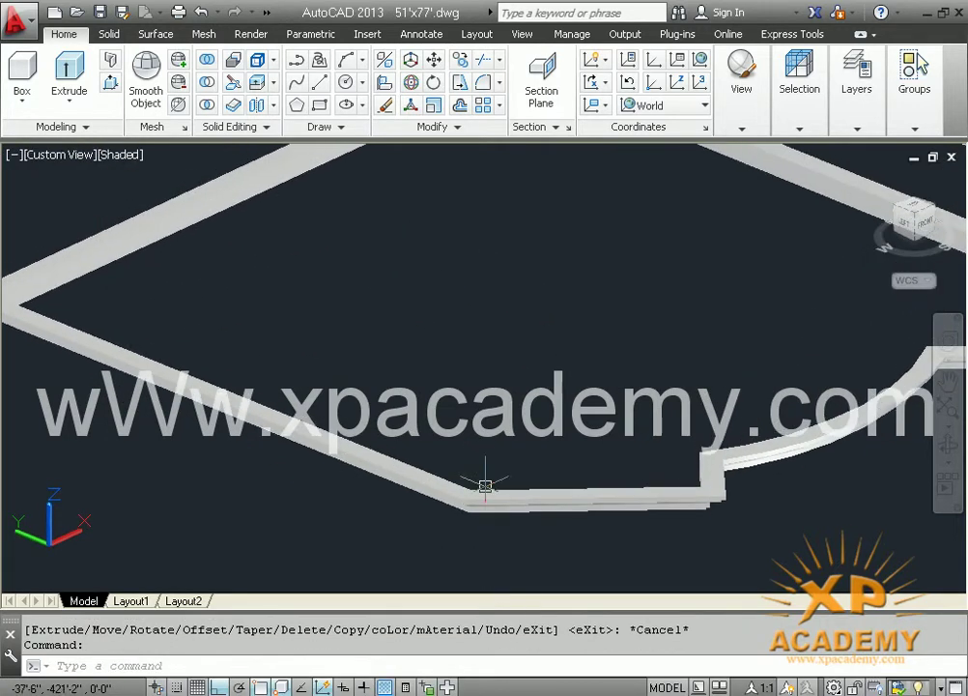
{"action": "mouse_move", "coordinate": [486, 486]}
{"action": "middle_mouse_down", "text": "shift"}
{"action": "mouse_move", "coordinate": [489, 445]}
{"action": "mouse_move", "coordinate": [503, 493]}
{"action": "mouse_move", "coordinate": [497, 281]}
{"action": "mouse_move", "coordinate": [497, 370]}
{"action": "middle_mouse_up", "text": "shift"}
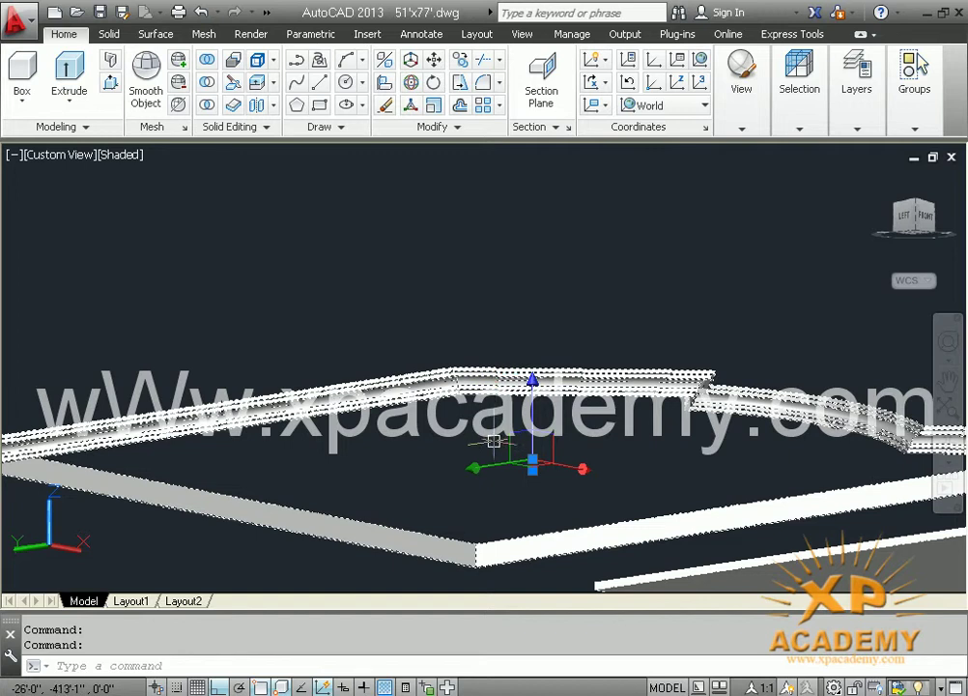
{"action": "mouse_move", "coordinate": [493, 447]}
{"action": "middle_mouse_down", "text": "shift"}
{"action": "mouse_move", "coordinate": [494, 401]}
{"action": "mouse_move", "coordinate": [456, 363]}
{"action": "mouse_move", "coordinate": [299, 357]}
{"action": "middle_mouse_up", "text": "shift"}
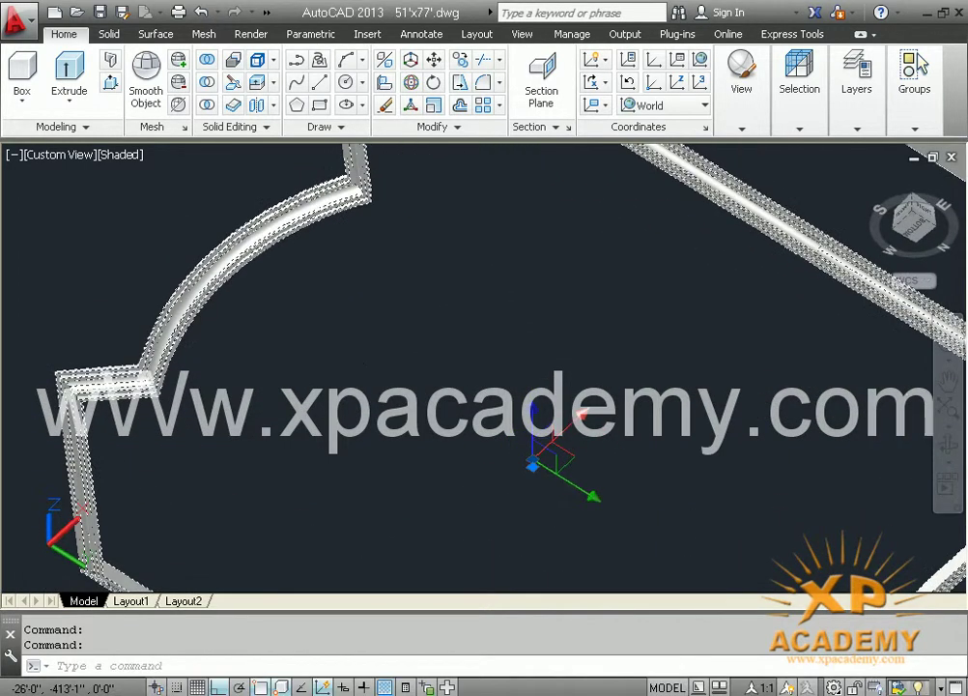
{"action": "scroll", "coordinate": [260, 316], "scroll_direction": "up", "scroll_amount": 3}
{"action": "middle_click_drag", "start_coordinate": [260, 316], "coordinate": [314, 350]}
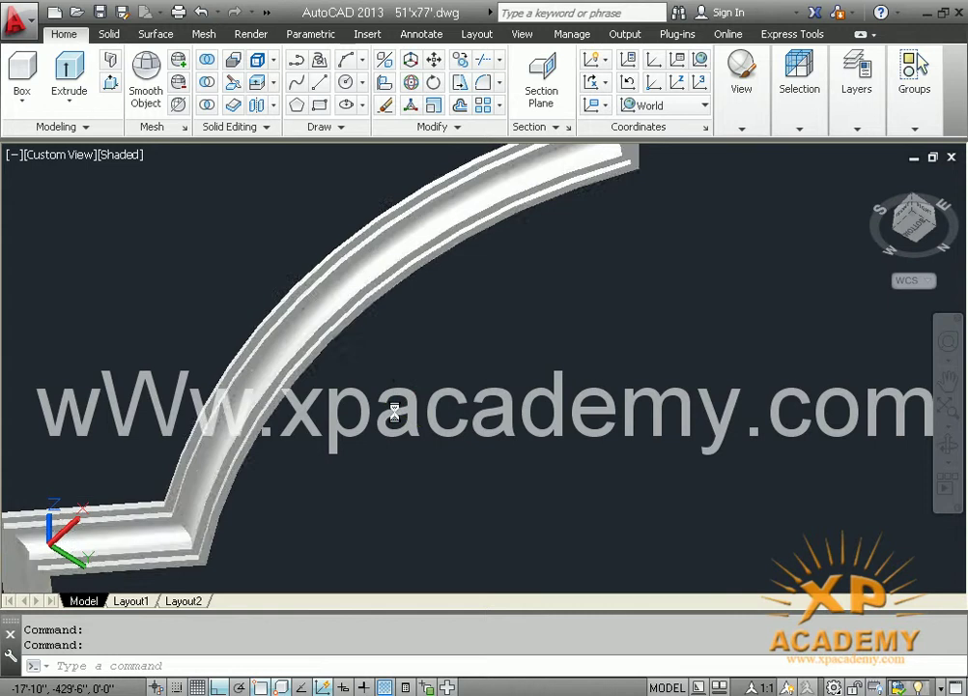
{"action": "mouse_move", "coordinate": [395, 406]}
{"action": "middle_mouse_down", "text": "shift"}
{"action": "mouse_move", "coordinate": [404, 389]}
{"action": "mouse_move", "coordinate": [384, 380]}
{"action": "mouse_move", "coordinate": [415, 391]}
{"action": "mouse_move", "coordinate": [472, 361]}
{"action": "mouse_move", "coordinate": [633, 402]}
{"action": "mouse_move", "coordinate": [514, 463]}
{"action": "mouse_move", "coordinate": [367, 464]}
{"action": "middle_mouse_up", "text": "shift"}
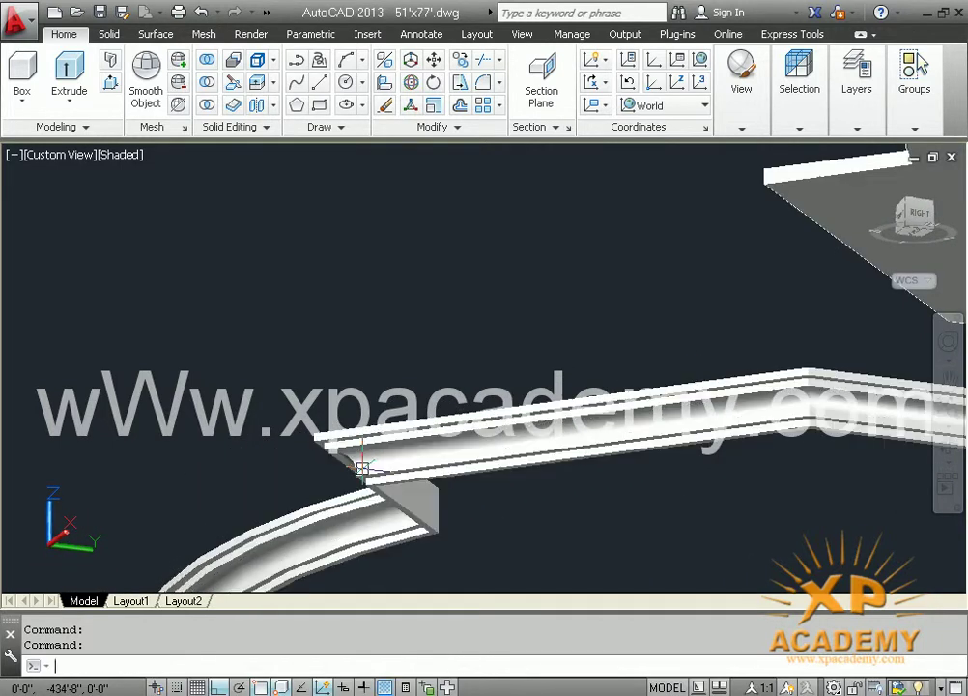
Select all, undo the selection, and frame the outline, grey slab and molding together.
{"action": "key", "text": "ctrl+a"}
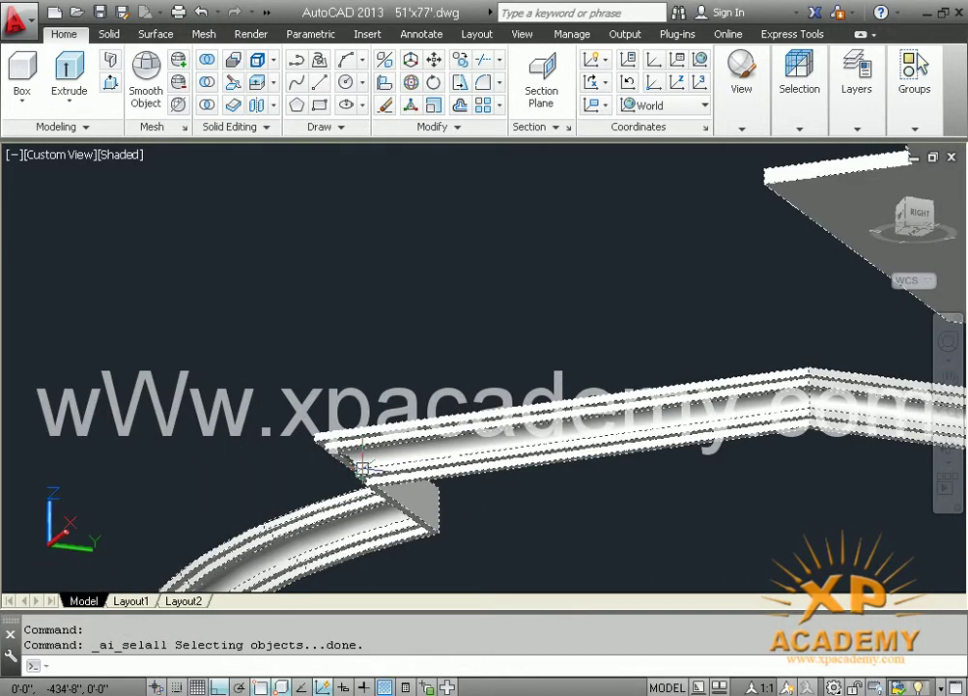
{"action": "key", "text": "ctrl+z"}
{"action": "key", "text": "ctrl+z"}
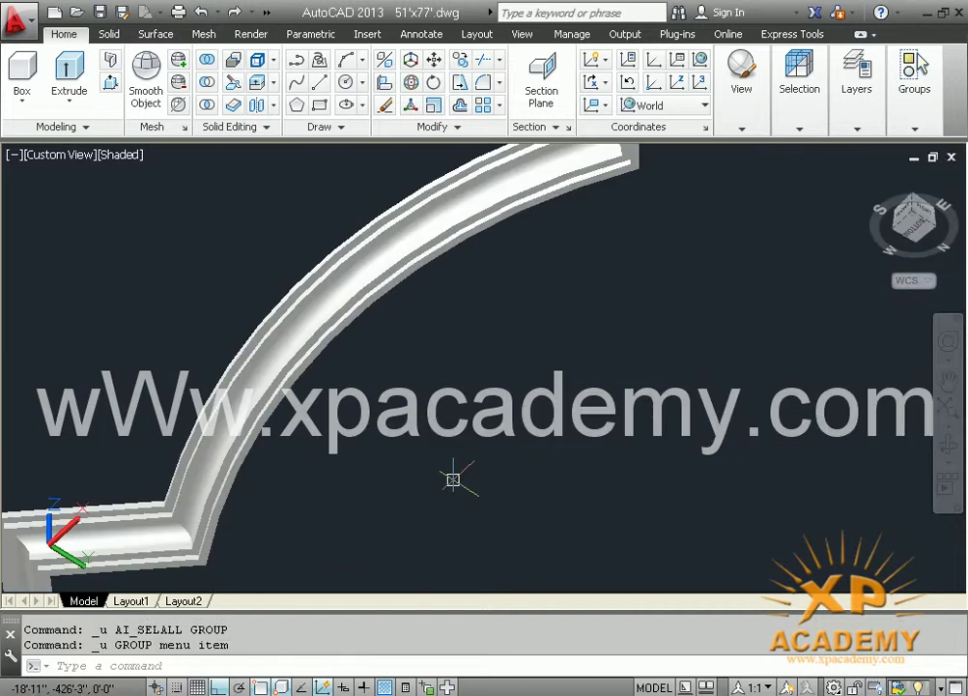
{"action": "scroll", "coordinate": [458, 477], "scroll_direction": "down", "scroll_amount": 3}
{"action": "scroll", "coordinate": [458, 477], "scroll_direction": "down", "scroll_amount": 4}
{"action": "middle_click_drag", "start_coordinate": [458, 478], "coordinate": [452, 489]}
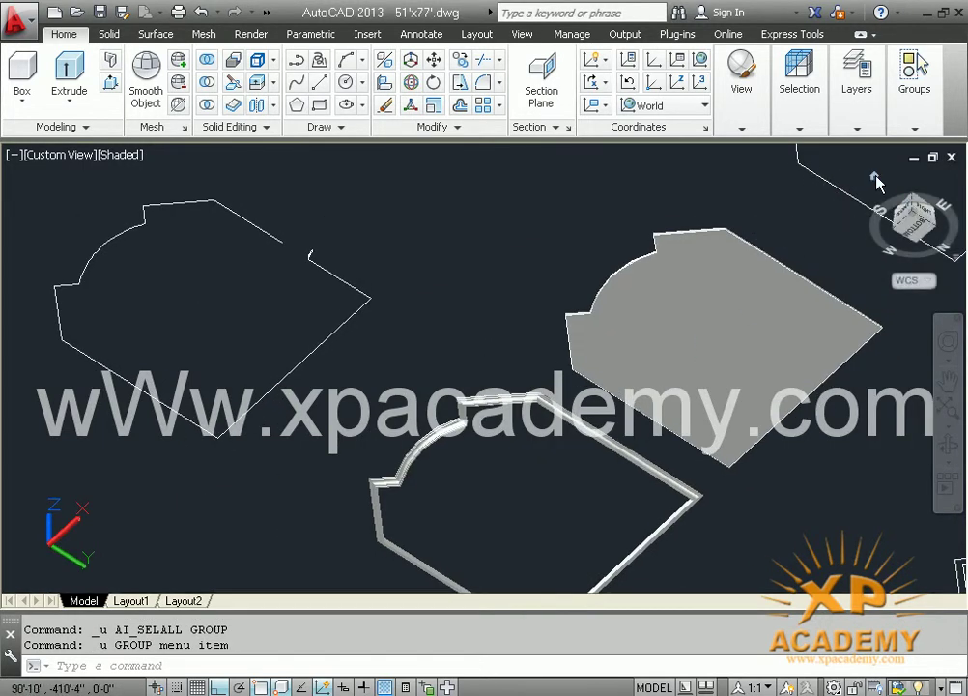
Return to the Home 3D view and zoom in to centre the floor-plan-shaped frame.
{"action": "left_click", "coordinate": [875, 178]}
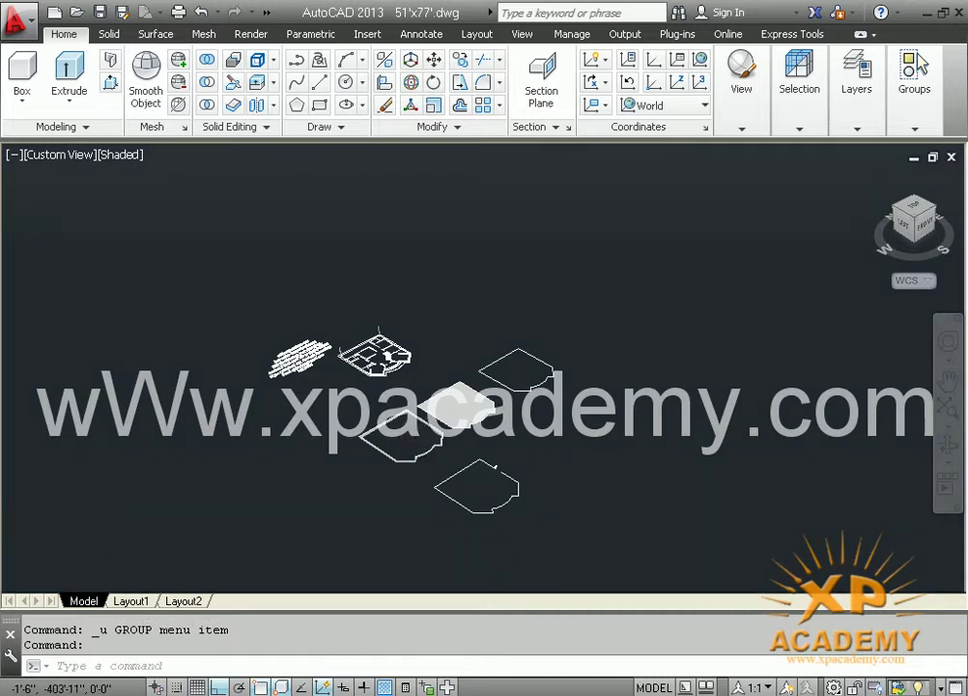
{"action": "scroll", "coordinate": [502, 367], "scroll_direction": "up", "scroll_amount": 1}
{"action": "scroll", "coordinate": [503, 367], "scroll_direction": "up", "scroll_amount": 1}
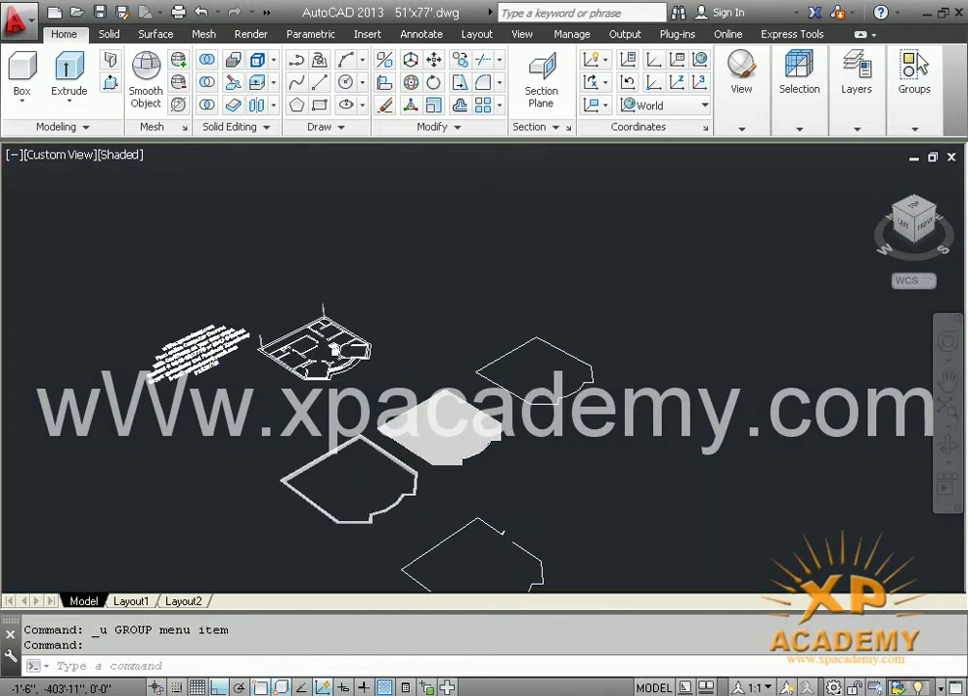
{"action": "scroll", "coordinate": [502, 367], "scroll_direction": "up", "scroll_amount": 1}
{"action": "mouse_move", "coordinate": [371, 423]}
{"action": "middle_mouse_down"}
{"action": "mouse_move", "coordinate": [511, 390]}
{"action": "mouse_move", "coordinate": [560, 365]}
{"action": "middle_mouse_up"}
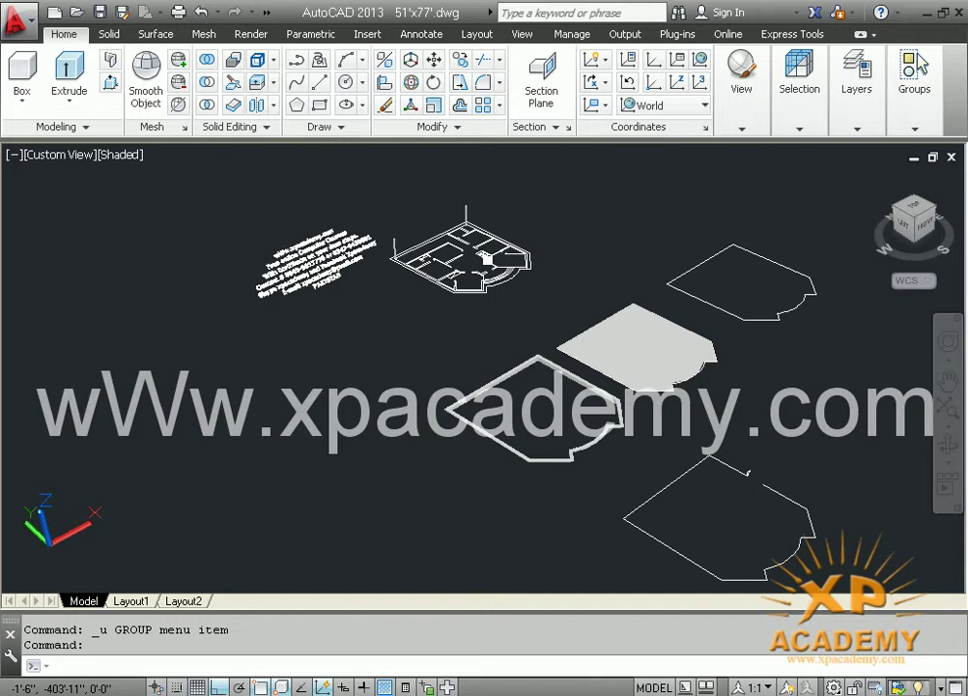
{"action": "scroll", "coordinate": [529, 357], "scroll_direction": "up", "scroll_amount": 1}
{"action": "scroll", "coordinate": [532, 367], "scroll_direction": "up", "scroll_amount": 1}
{"action": "scroll", "coordinate": [540, 396], "scroll_direction": "up", "scroll_amount": 1}
{"action": "scroll", "coordinate": [467, 399], "scroll_direction": "up", "scroll_amount": 1}
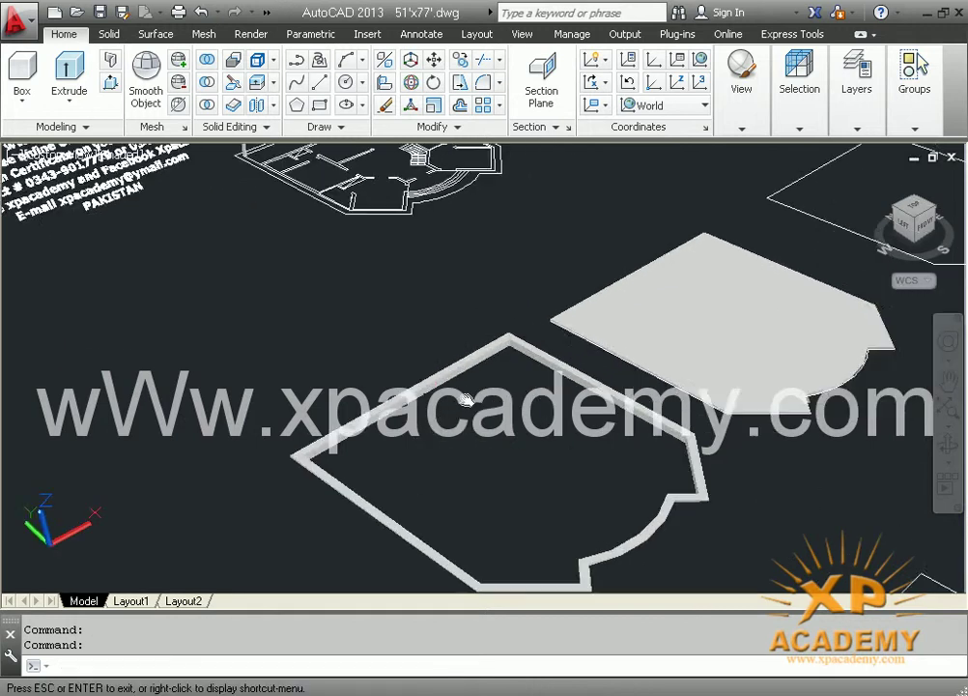
{"action": "scroll", "coordinate": [467, 399], "scroll_direction": "up", "scroll_amount": 1}
{"action": "scroll", "coordinate": [461, 367], "scroll_direction": "up", "scroll_amount": 2}
{"action": "mouse_move", "coordinate": [458, 324]}
{"action": "middle_mouse_down"}
{"action": "mouse_move", "coordinate": [436, 374]}
{"action": "mouse_move", "coordinate": [443, 335]}
{"action": "middle_mouse_up"}
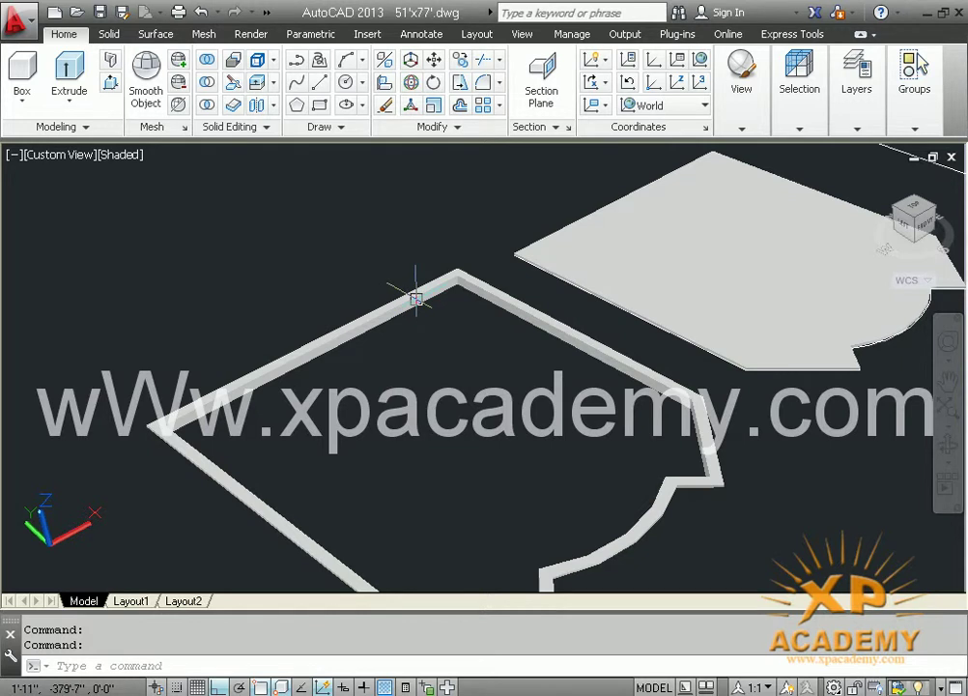
Set the selected frame's colour to index colour 42 (gold) in Quick Properties.
{"action": "left_click", "coordinate": [421, 291]}
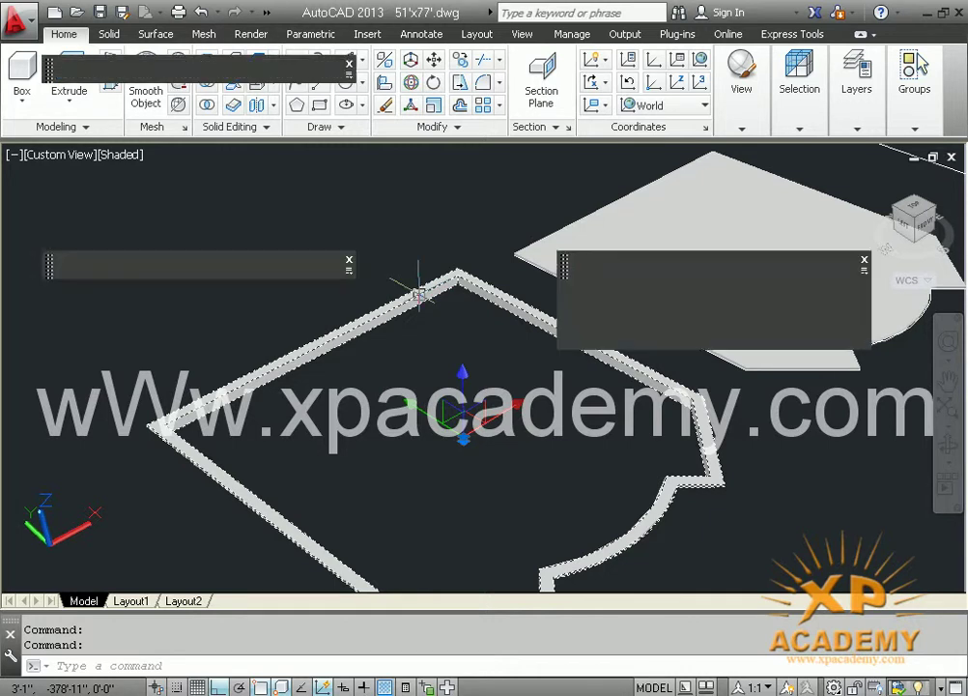
{"action": "left_click", "coordinate": [770, 292]}
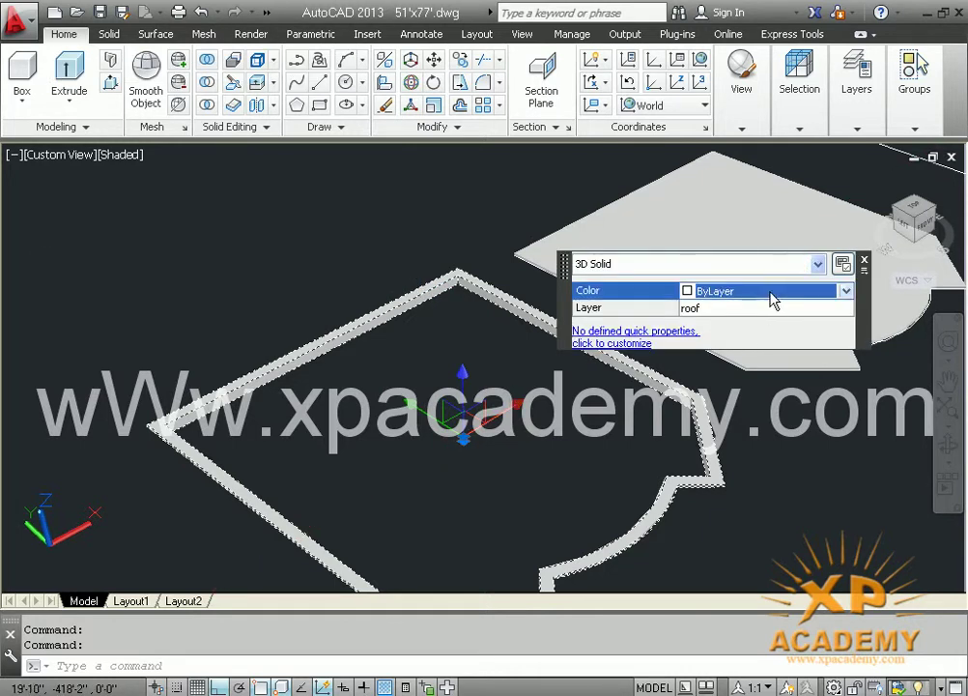
{"action": "left_click", "coordinate": [846, 292]}
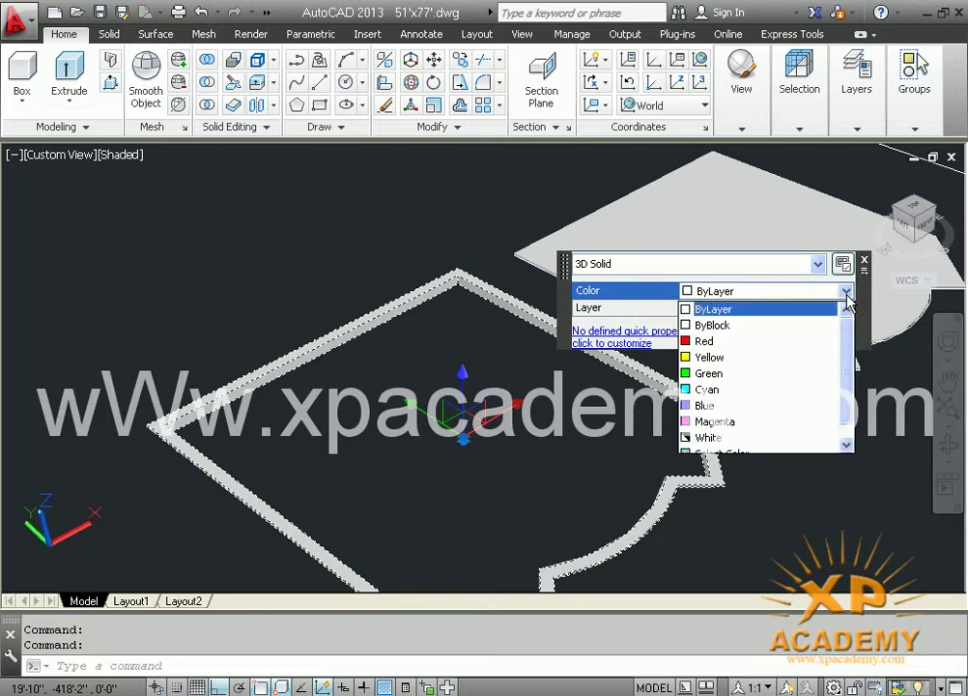
{"action": "left_click", "coordinate": [747, 441]}
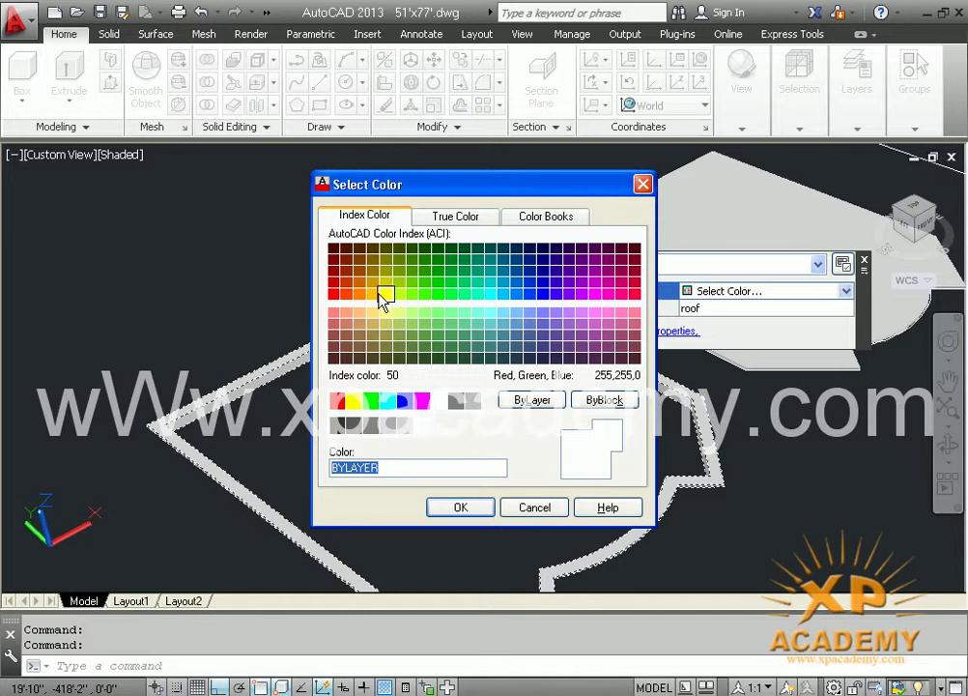
{"action": "left_click", "coordinate": [373, 283]}
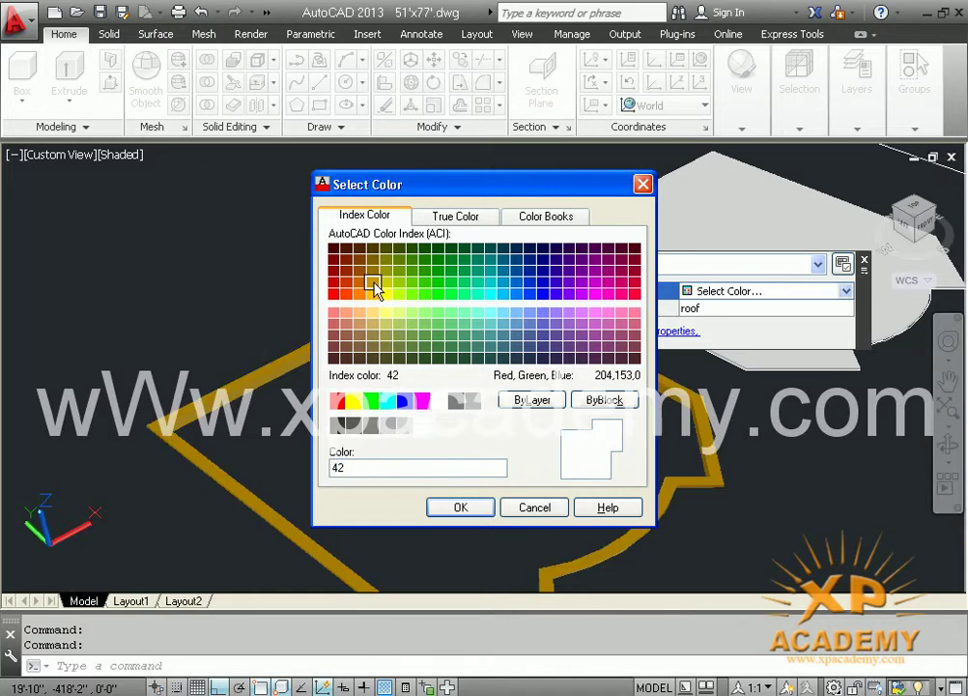
{"action": "left_click", "coordinate": [454, 507]}
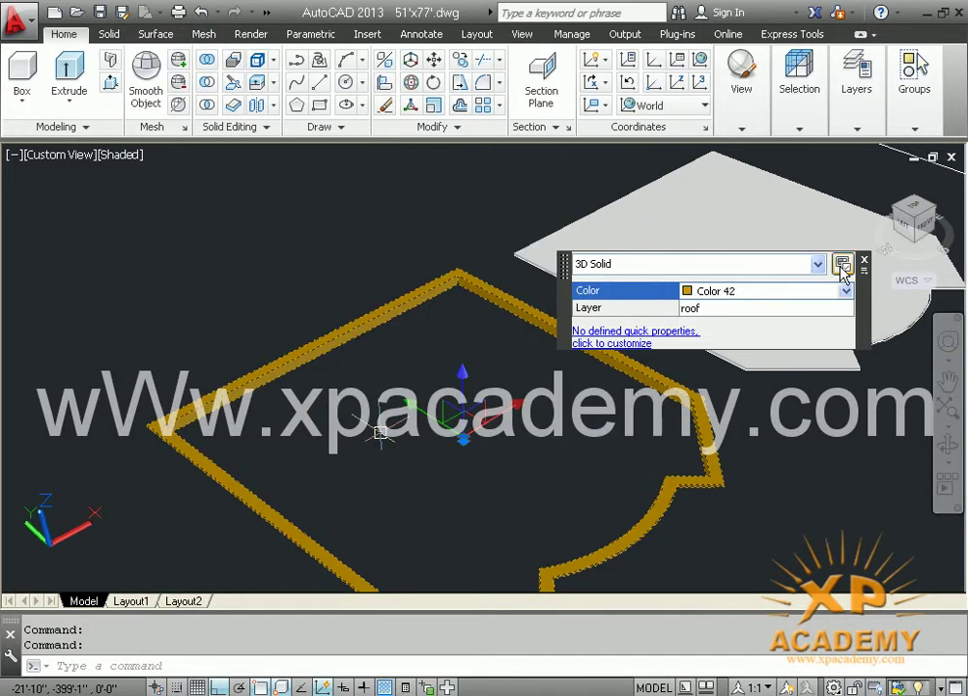
{"action": "left_click", "coordinate": [865, 261]}
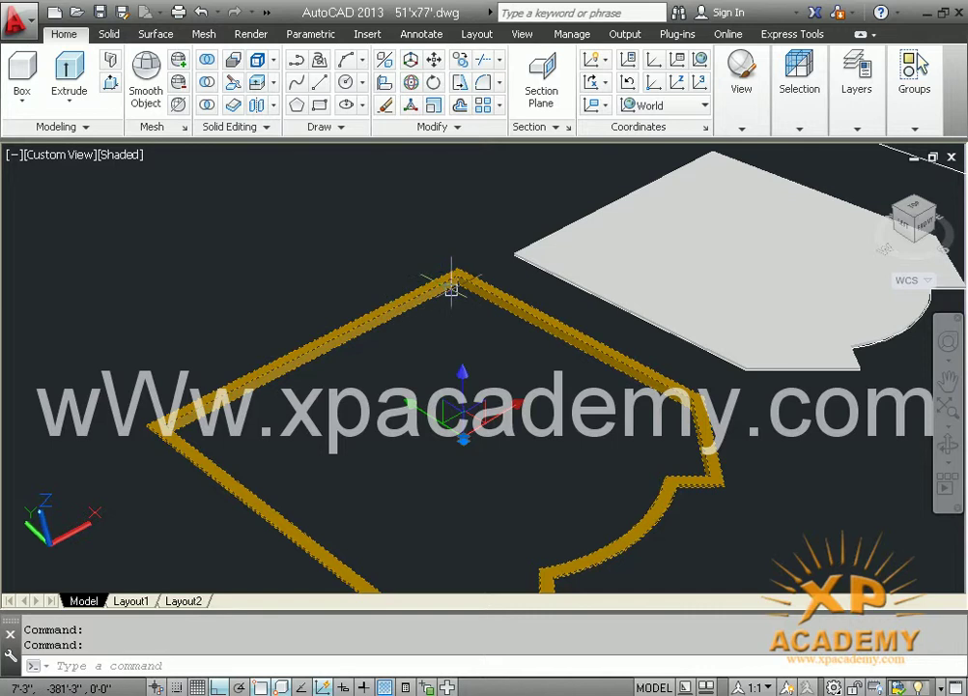
Start MOVE on the gold molding and pick its apex as the base point.
{"action": "scroll", "coordinate": [451, 287], "scroll_direction": "up", "scroll_amount": 3}
{"action": "scroll", "coordinate": [449, 356], "scroll_direction": "up", "scroll_amount": 2}
{"action": "middle_click_drag", "start_coordinate": [450, 357], "coordinate": [445, 573]}
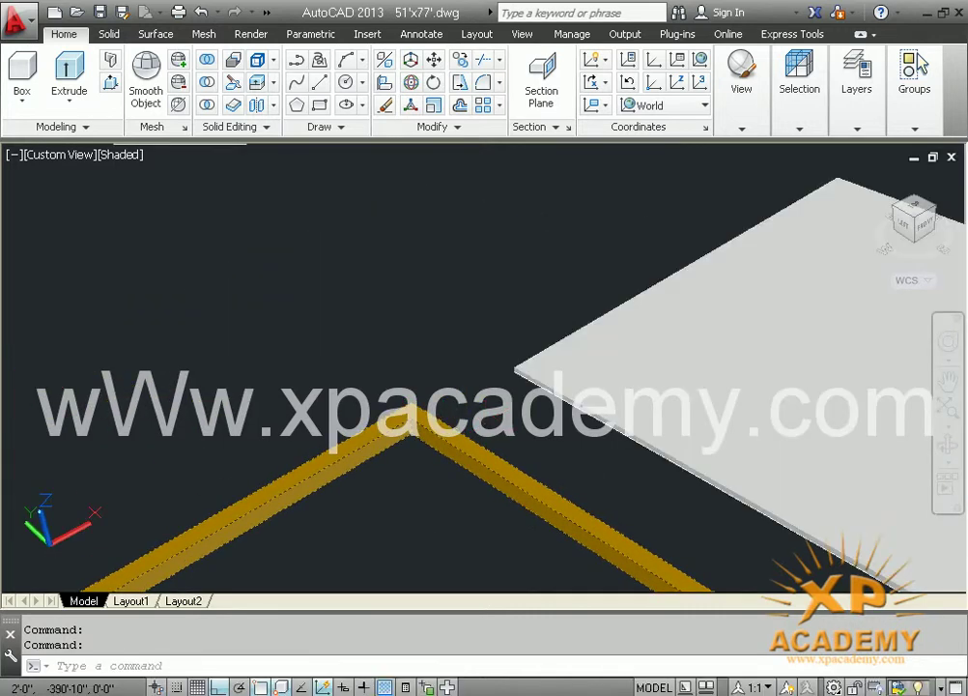
{"action": "type", "text": "m"}
{"action": "key", "text": "Return"}
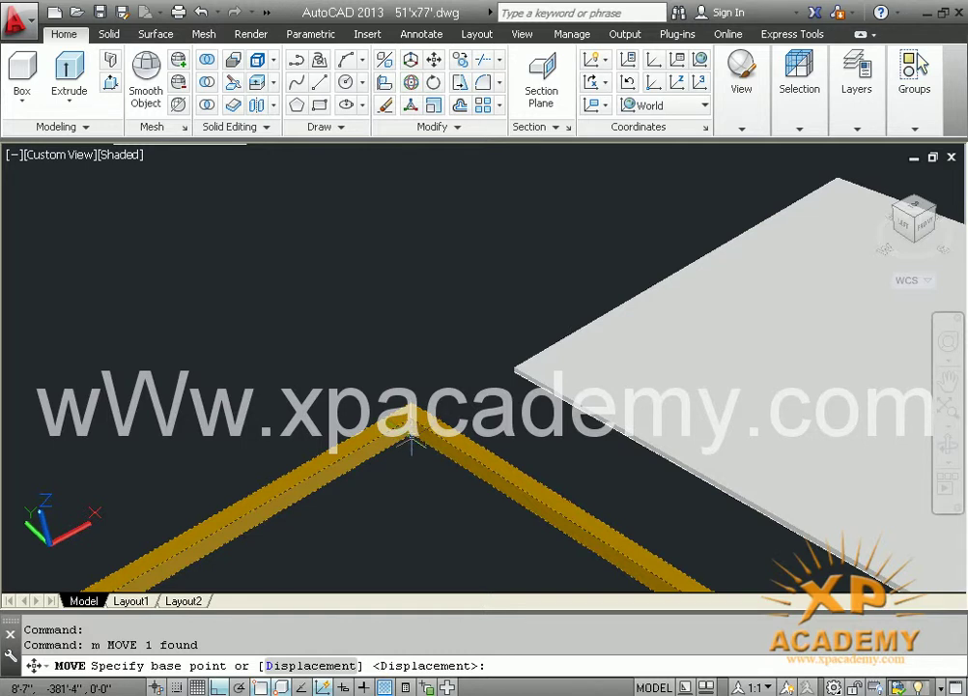
{"action": "scroll", "coordinate": [458, 387], "scroll_direction": "up", "scroll_amount": 1}
{"action": "scroll", "coordinate": [458, 374], "scroll_direction": "up", "scroll_amount": 2}
{"action": "middle_click_drag", "start_coordinate": [458, 373], "coordinate": [552, 222]}
{"action": "scroll", "coordinate": [553, 222], "scroll_direction": "up", "scroll_amount": 3}
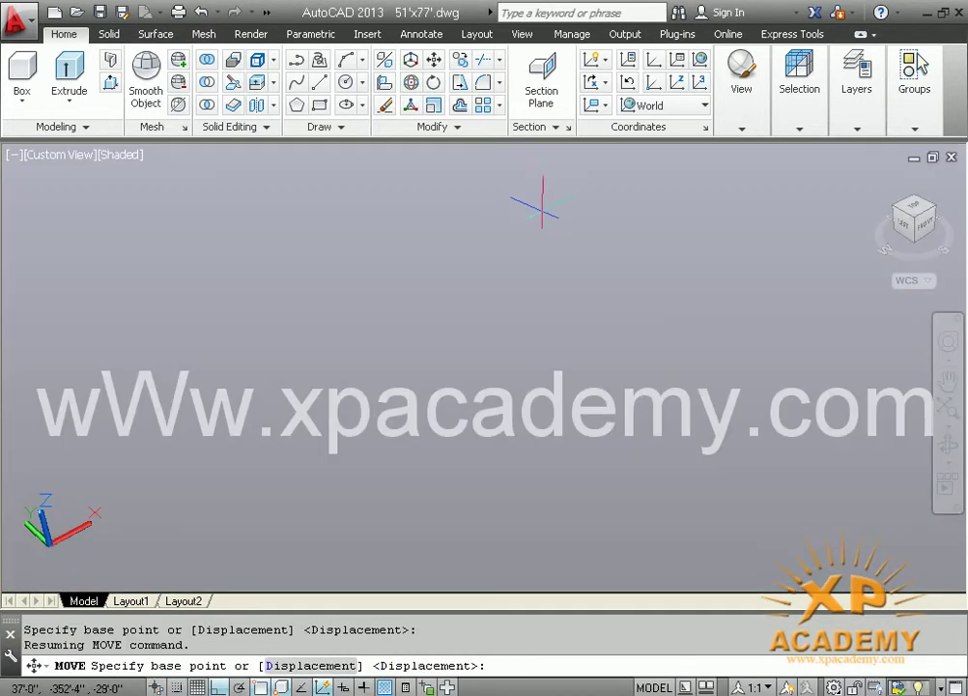
{"action": "scroll", "coordinate": [530, 253], "scroll_direction": "down", "scroll_amount": 3}
{"action": "scroll", "coordinate": [508, 310], "scroll_direction": "down", "scroll_amount": 2}
{"action": "scroll", "coordinate": [509, 318], "scroll_direction": "down", "scroll_amount": 2}
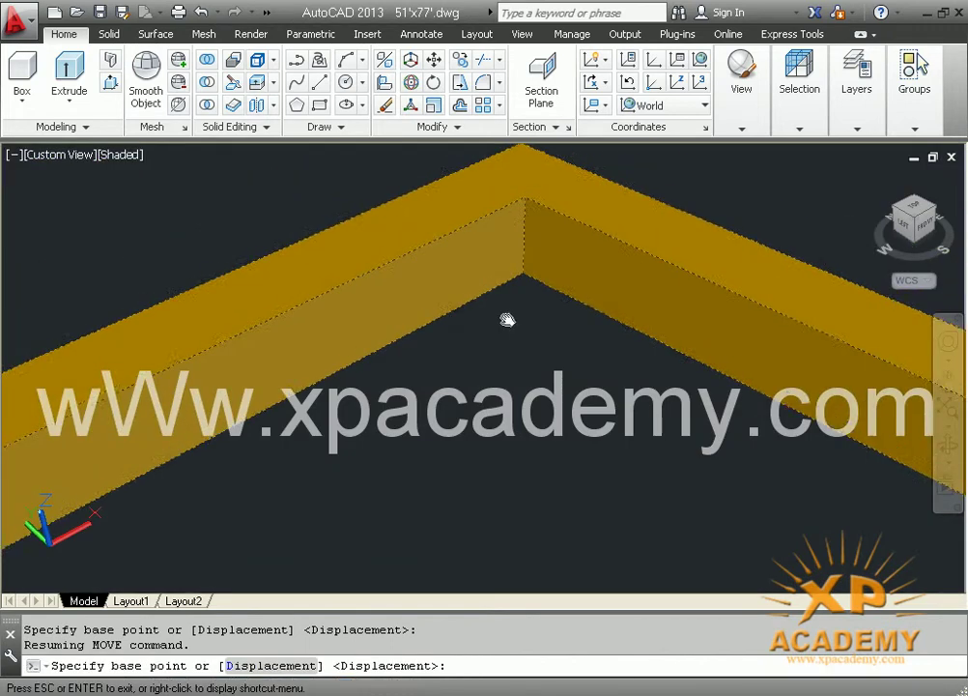
{"action": "middle_click_drag", "start_coordinate": [509, 318], "coordinate": [488, 243]}
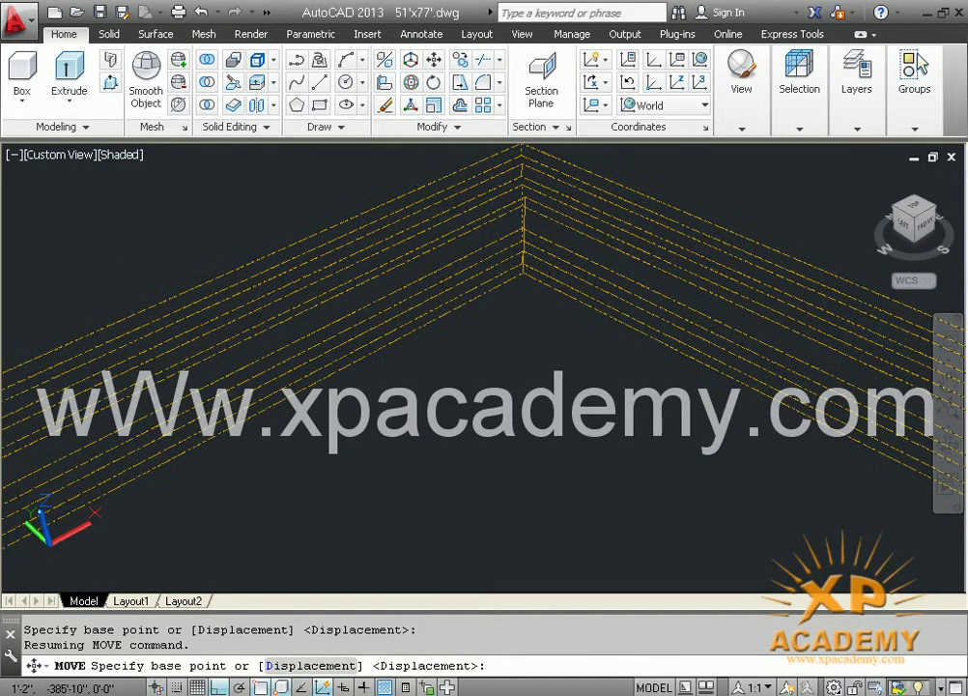
{"action": "left_click", "coordinate": [522, 263]}
Place the molding on the white roof slab's apex corner.
{"action": "scroll", "coordinate": [529, 323], "scroll_direction": "down", "scroll_amount": 1}
{"action": "scroll", "coordinate": [570, 281], "scroll_direction": "down", "scroll_amount": 2}
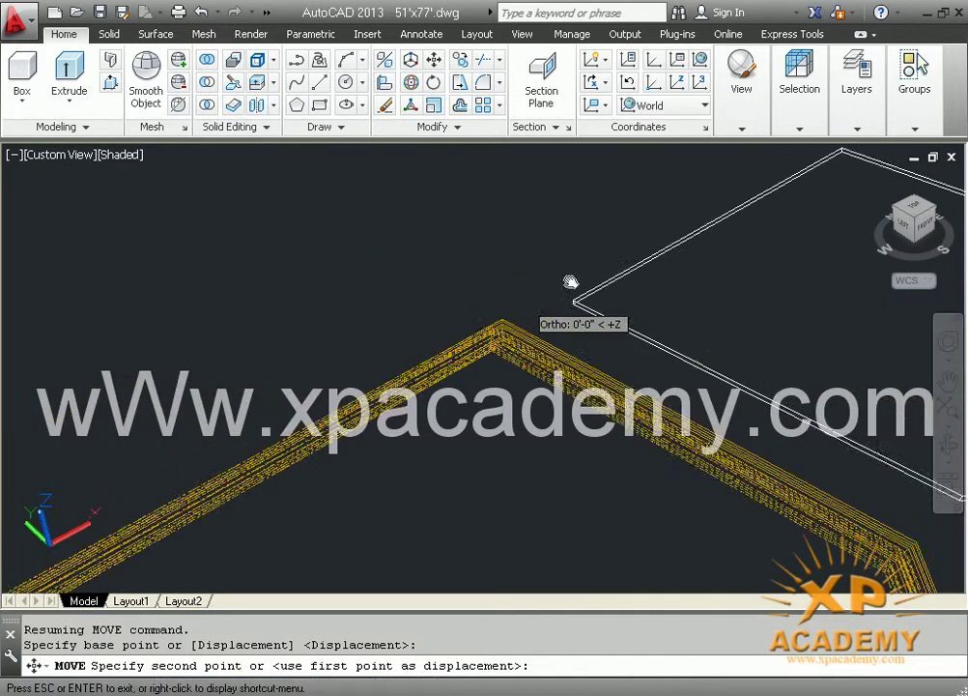
{"action": "mouse_move", "coordinate": [570, 281]}
{"action": "middle_mouse_down"}
{"action": "mouse_move", "coordinate": [452, 390]}
{"action": "mouse_move", "coordinate": [290, 435]}
{"action": "middle_mouse_up"}
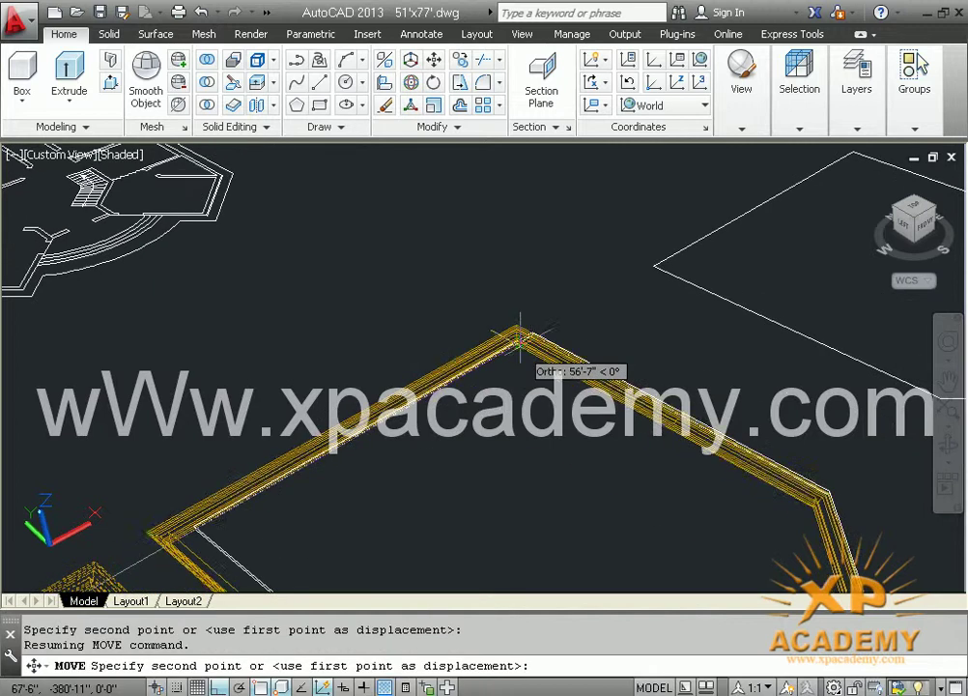
{"action": "scroll", "coordinate": [522, 387], "scroll_direction": "up", "scroll_amount": 3}
{"action": "scroll", "coordinate": [541, 319], "scroll_direction": "up", "scroll_amount": 2}
{"action": "scroll", "coordinate": [680, 217], "scroll_direction": "down", "scroll_amount": 2}
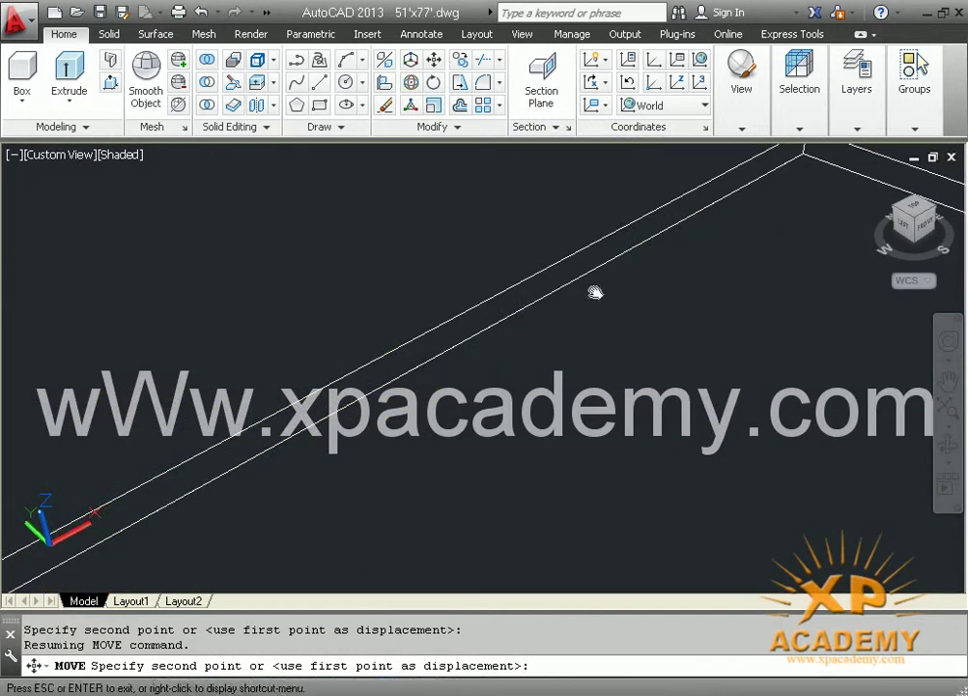
{"action": "middle_click_drag", "start_coordinate": [594, 287], "coordinate": [471, 359]}
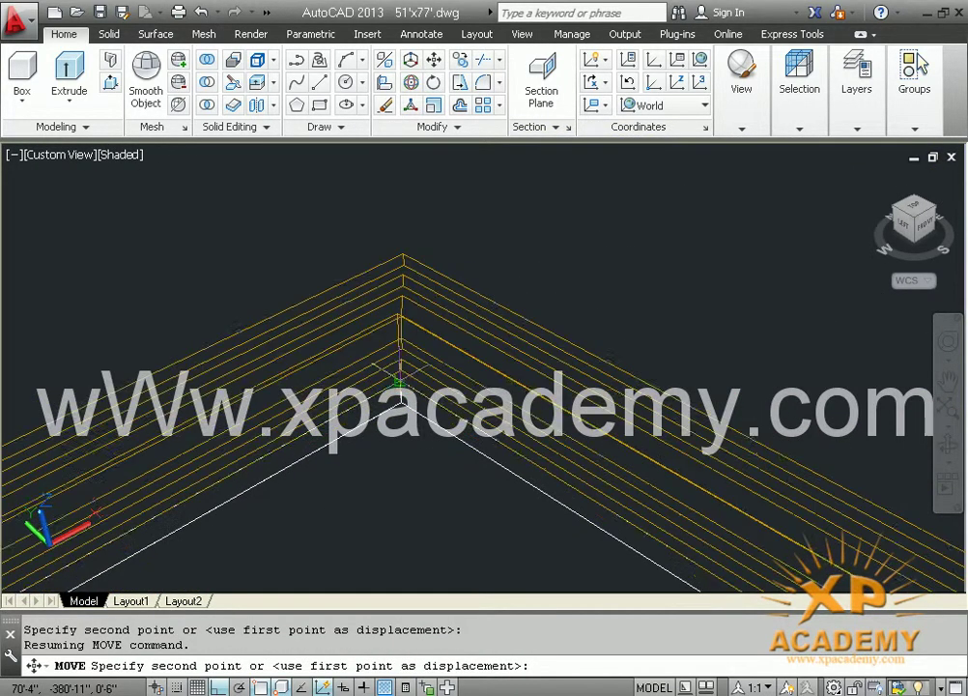
{"action": "middle_click_drag", "start_coordinate": [328, 471], "coordinate": [411, 307]}
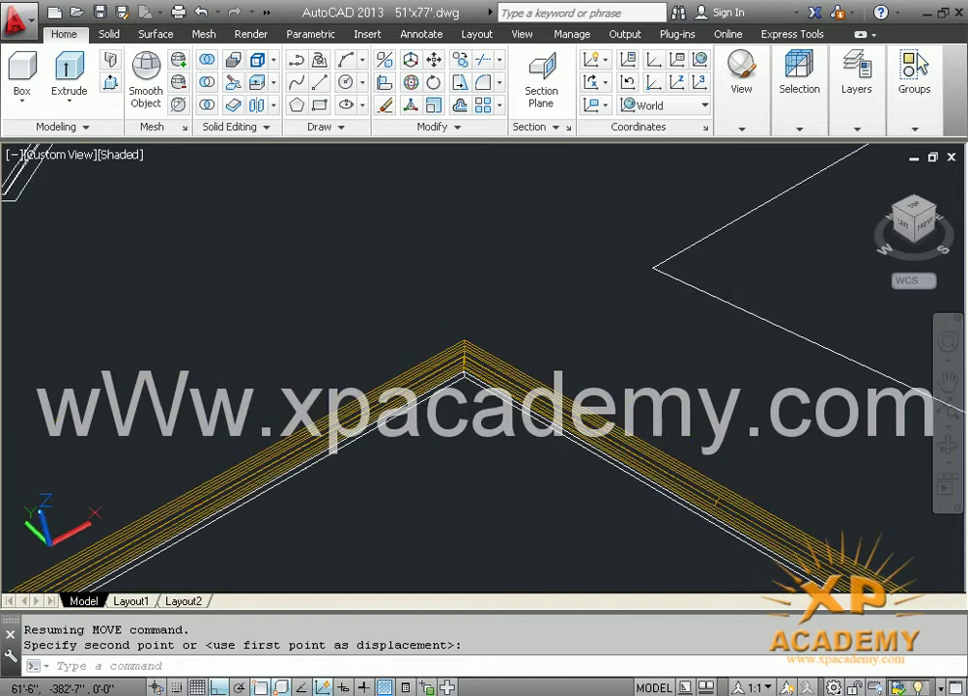
{"action": "left_click", "coordinate": [412, 306]}
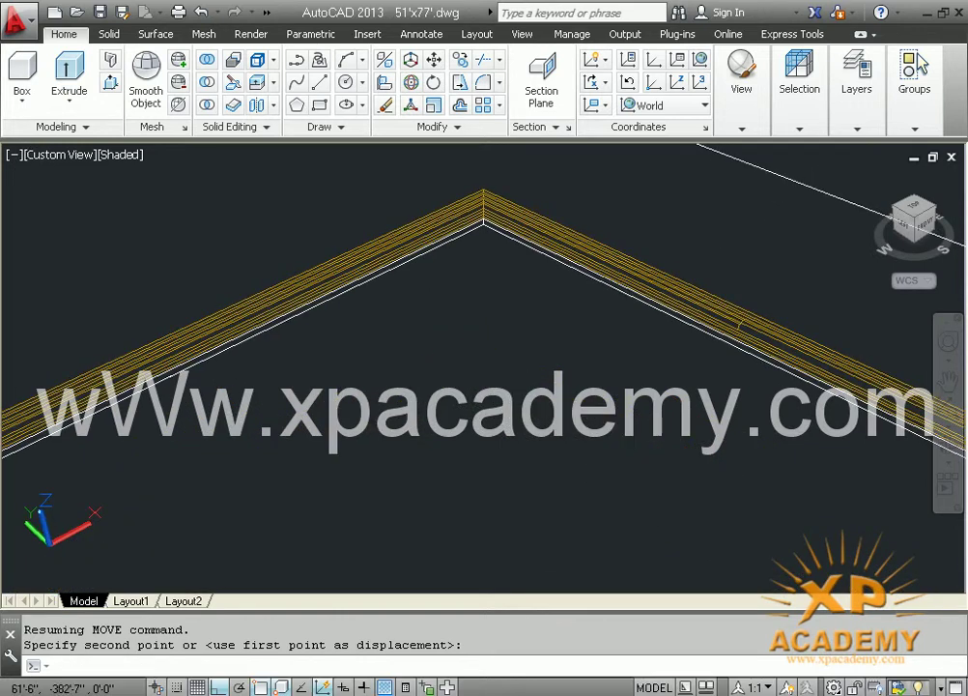
{"action": "left_click", "coordinate": [116, 157]}
Switch the viewport to 2D Wireframe and zoom toward the lower-left corner.
{"action": "left_click", "coordinate": [136, 196]}
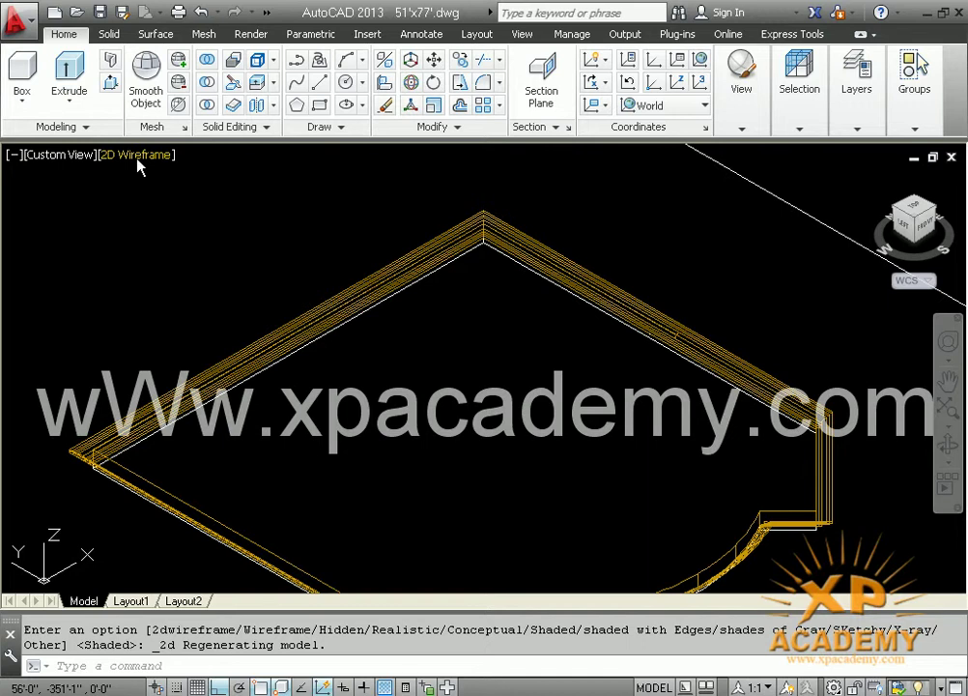
{"action": "middle_click_drag", "start_coordinate": [283, 385], "coordinate": [391, 341]}
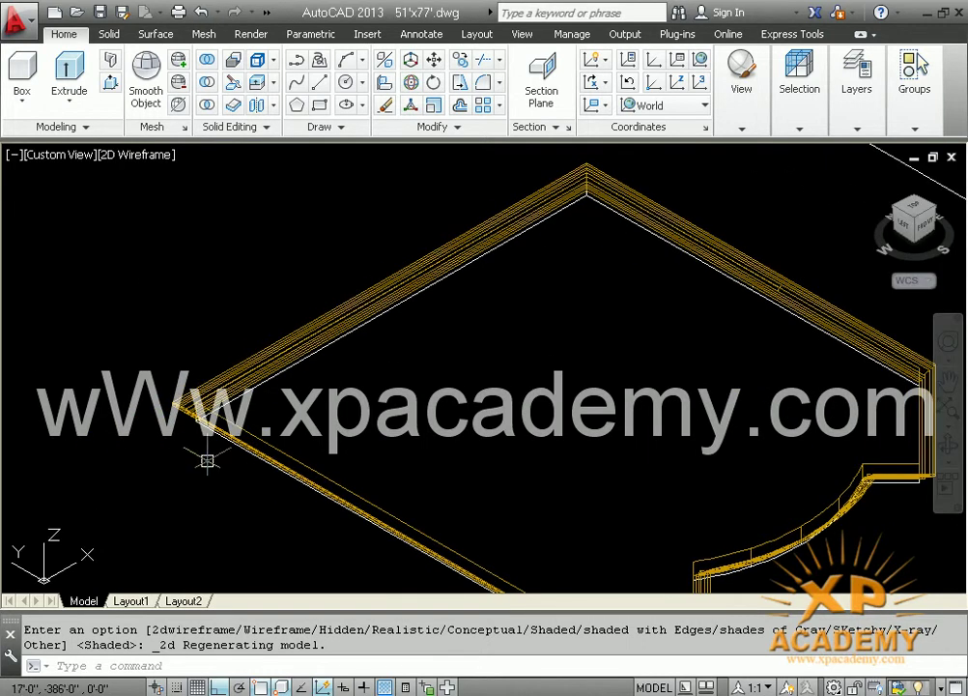
{"action": "scroll", "coordinate": [193, 456], "scroll_direction": "up", "scroll_amount": 2}
Start a Move (M) of the window-selected slab and molding, using the slab's corner as base point.
{"action": "type", "text": "m"}
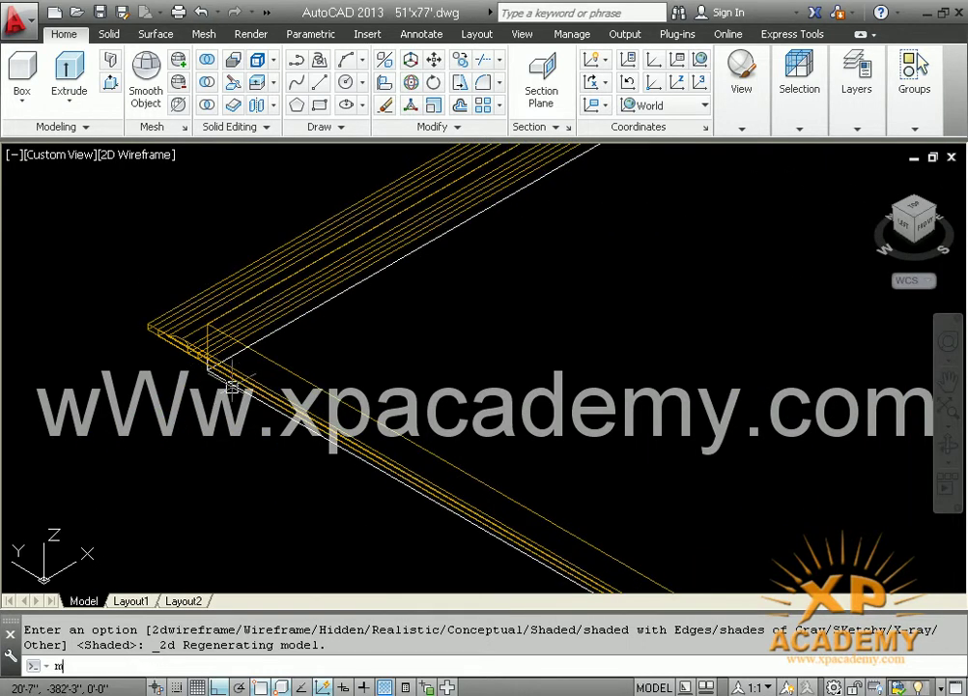
{"action": "key", "text": "Return"}
{"action": "left_click", "coordinate": [214, 411]}
{"action": "left_click", "coordinate": [183, 358]}
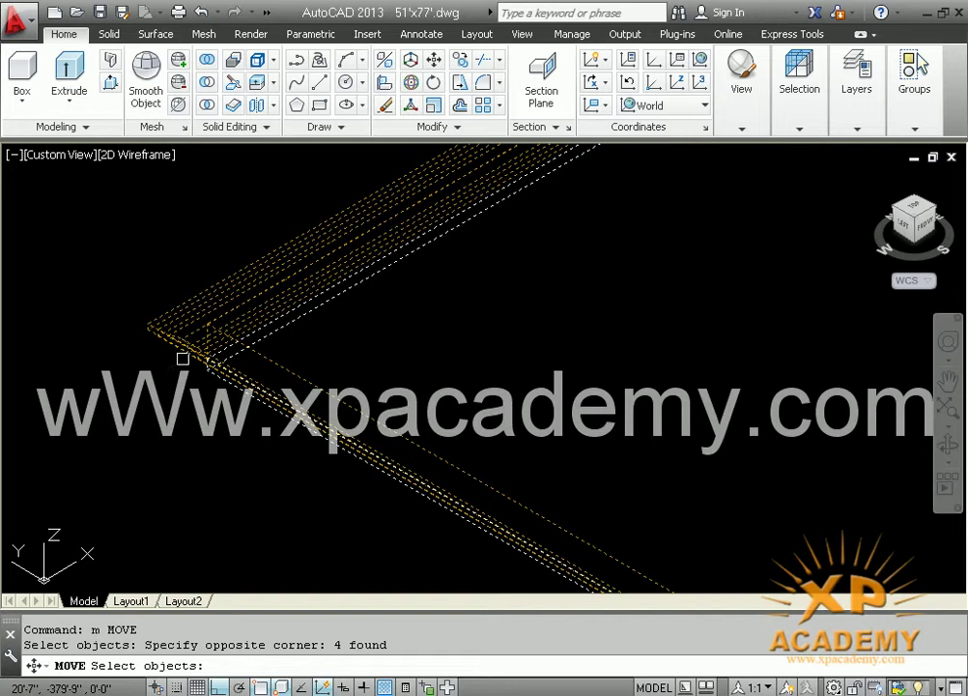
{"action": "key", "text": "Return"}
{"action": "scroll", "coordinate": [205, 391], "scroll_direction": "up", "scroll_amount": 2}
{"action": "scroll", "coordinate": [212, 388], "scroll_direction": "up", "scroll_amount": 2}
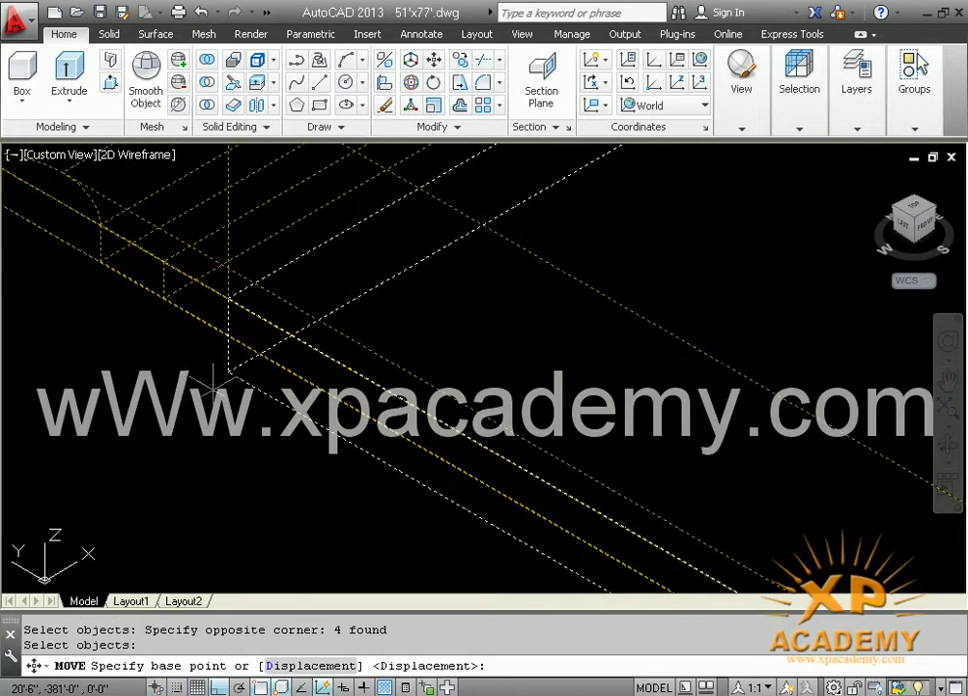
{"action": "left_click", "coordinate": [227, 371]}
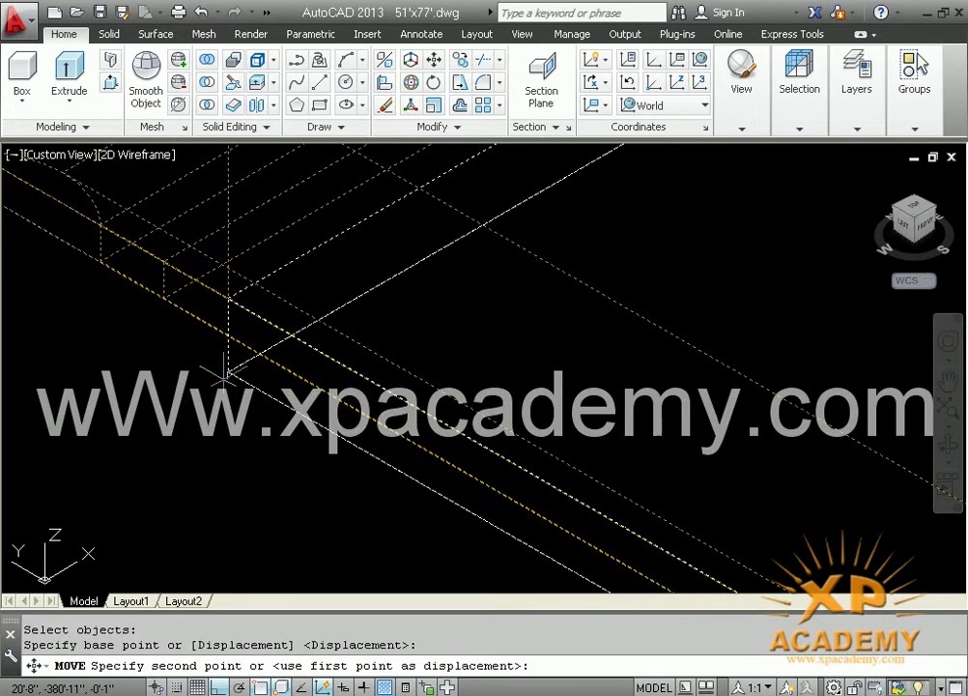
Drop the slab and molding onto the house's outer wall corner endpoint.
{"action": "scroll", "coordinate": [232, 386], "scroll_direction": "down", "scroll_amount": 2}
{"action": "scroll", "coordinate": [232, 387], "scroll_direction": "down", "scroll_amount": 2}
{"action": "scroll", "coordinate": [222, 377], "scroll_direction": "down", "scroll_amount": 2}
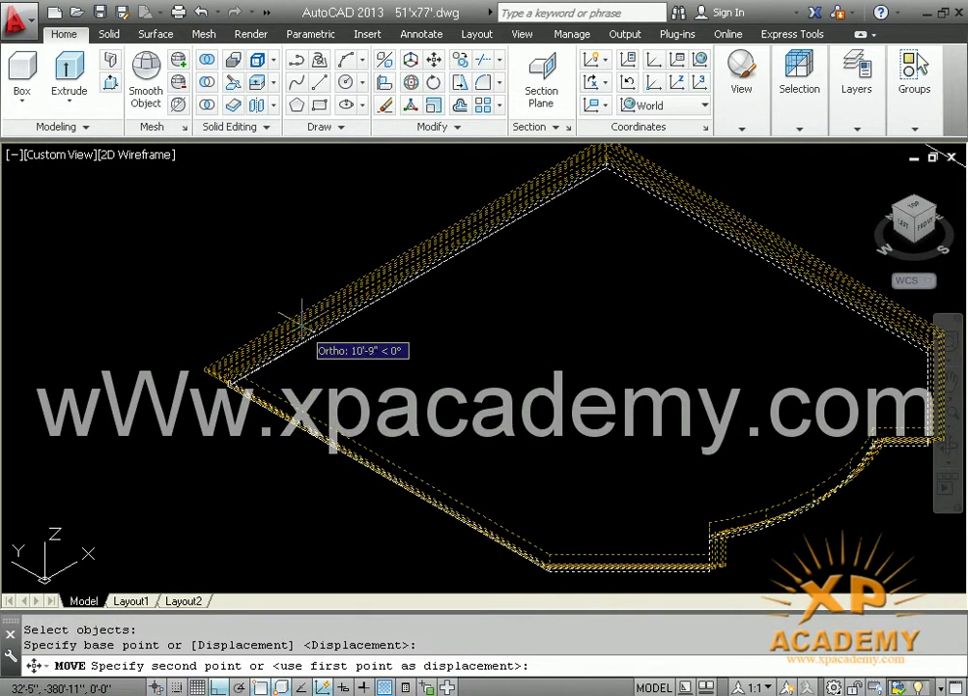
{"action": "scroll", "coordinate": [316, 303], "scroll_direction": "down", "scroll_amount": 2}
{"action": "scroll", "coordinate": [262, 449], "scroll_direction": "down", "scroll_amount": 2}
{"action": "middle_click_drag", "start_coordinate": [262, 449], "coordinate": [567, 551]}
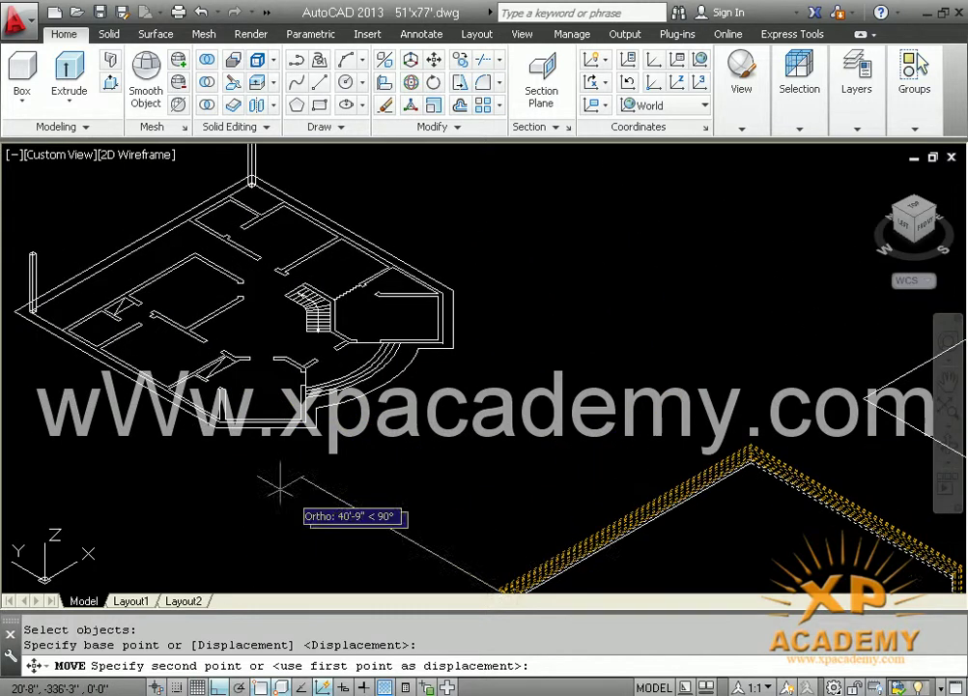
{"action": "middle_click_drag", "start_coordinate": [333, 440], "coordinate": [378, 512]}
{"action": "scroll", "coordinate": [309, 488], "scroll_direction": "up", "scroll_amount": 2}
{"action": "scroll", "coordinate": [271, 411], "scroll_direction": "up", "scroll_amount": 2}
{"action": "scroll", "coordinate": [271, 371], "scroll_direction": "up", "scroll_amount": 4}
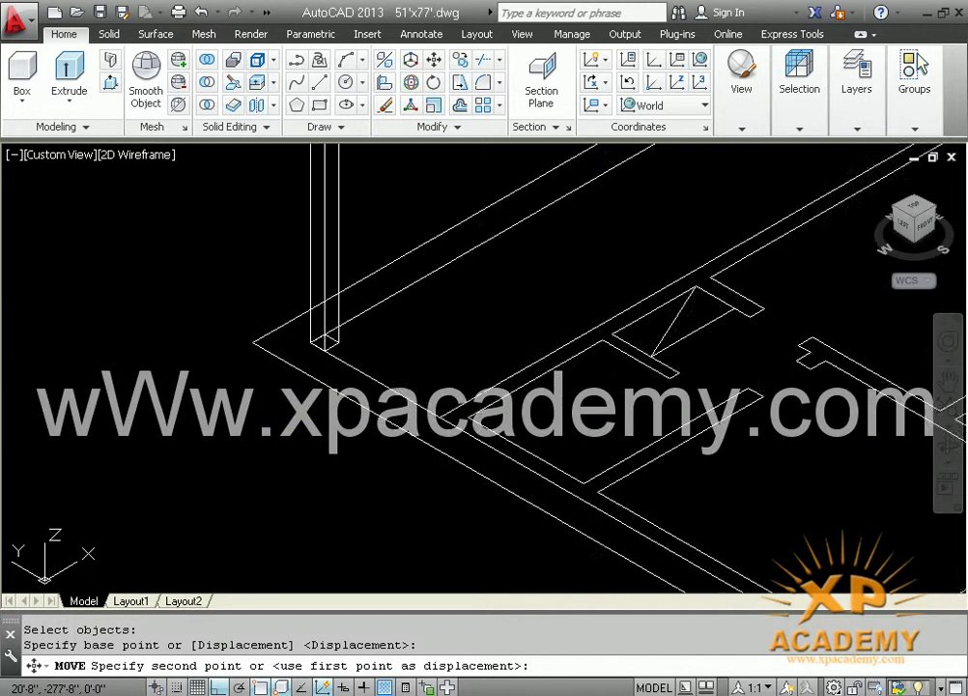
{"action": "scroll", "coordinate": [263, 341], "scroll_direction": "up", "scroll_amount": 1}
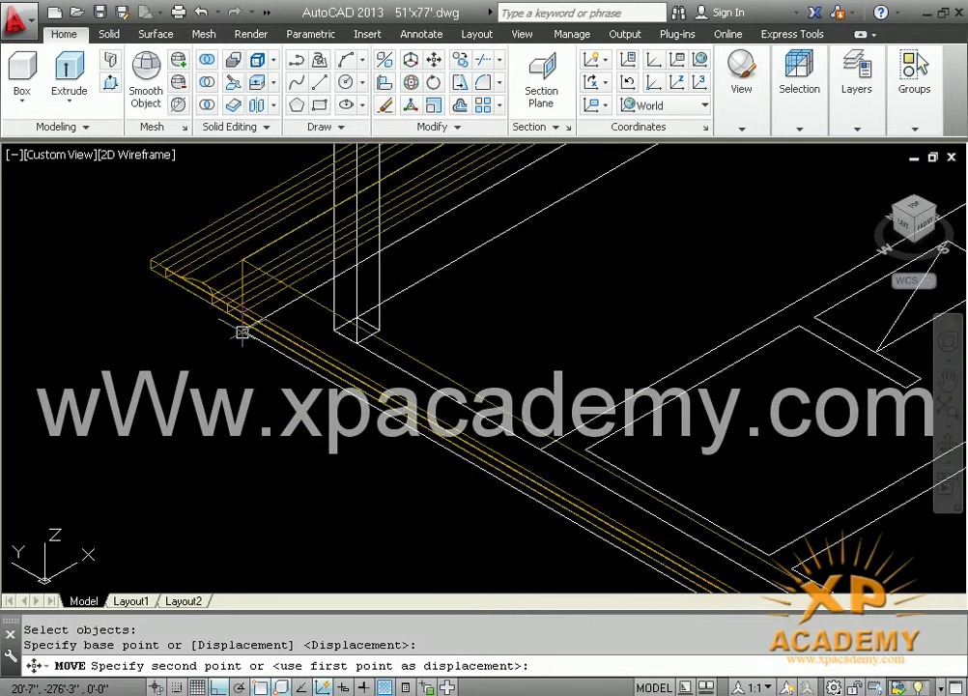
{"action": "left_click", "coordinate": [242, 330]}
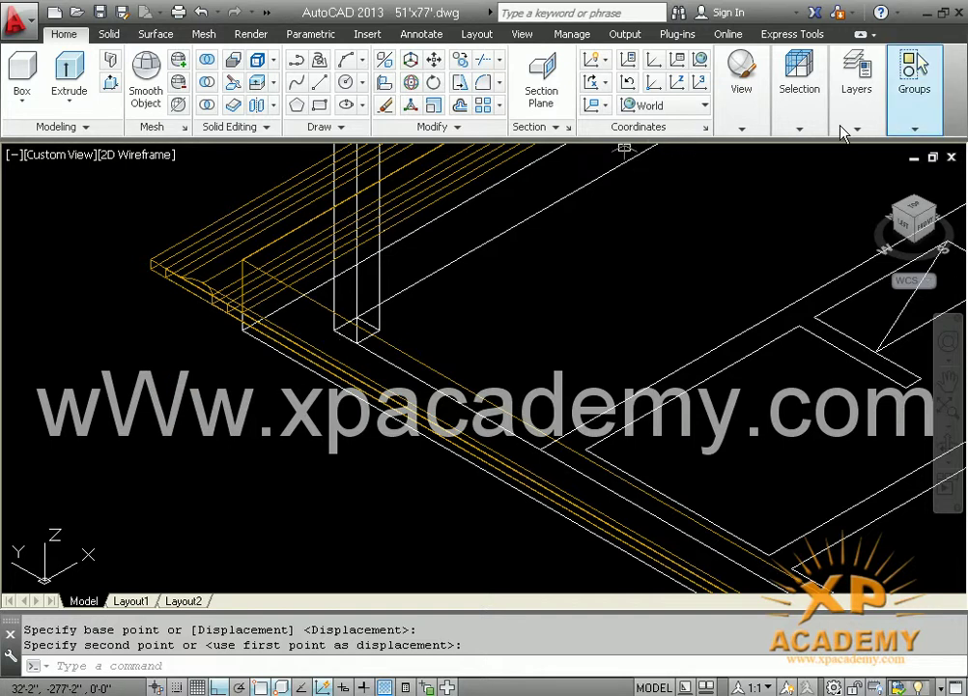
Expand the extra selection settings so the hidden wall and window outlines return.
{"action": "left_click", "coordinate": [799, 92]}
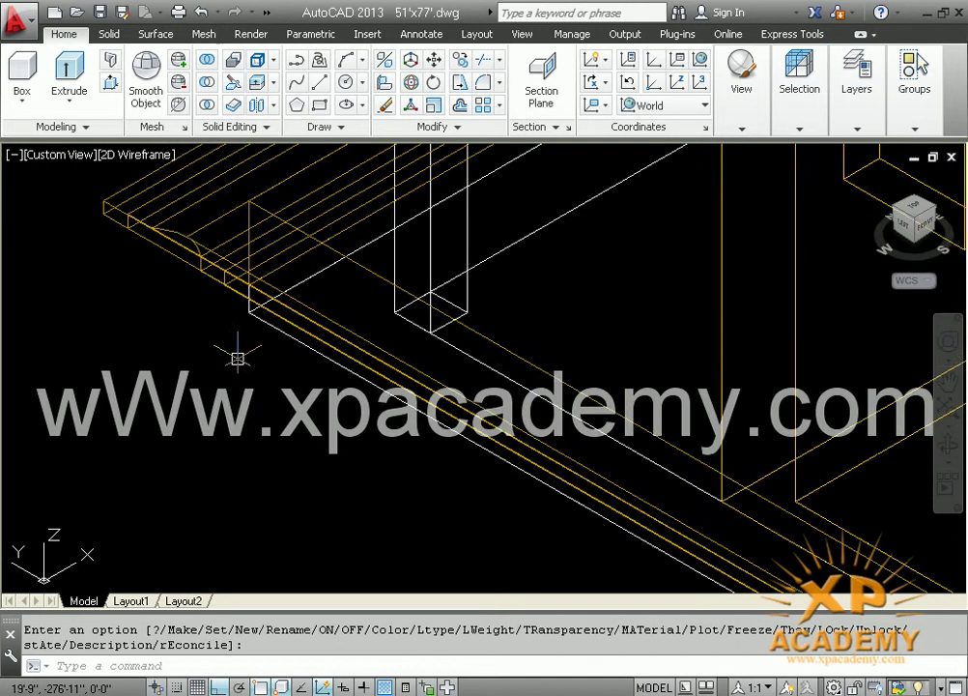
{"action": "scroll", "coordinate": [232, 357], "scroll_direction": "up", "scroll_amount": 3}
{"action": "scroll", "coordinate": [320, 375], "scroll_direction": "up", "scroll_amount": 4}
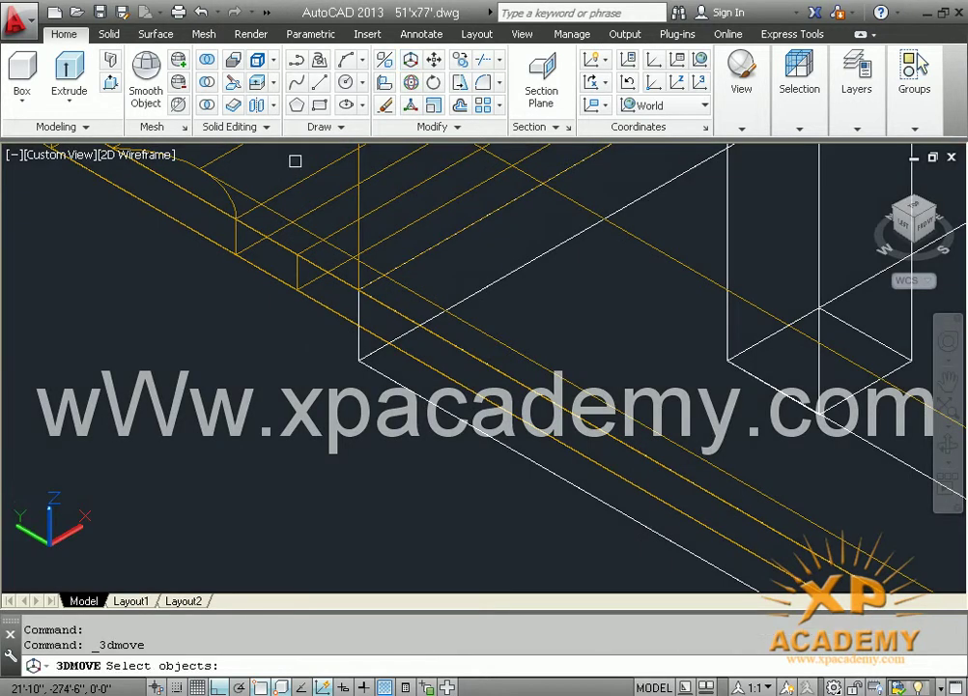
Use 3DMOVE with Ortho off to lift the roof slab and gold molding 10'6" from their corner.
{"action": "left_click", "coordinate": [353, 346]}
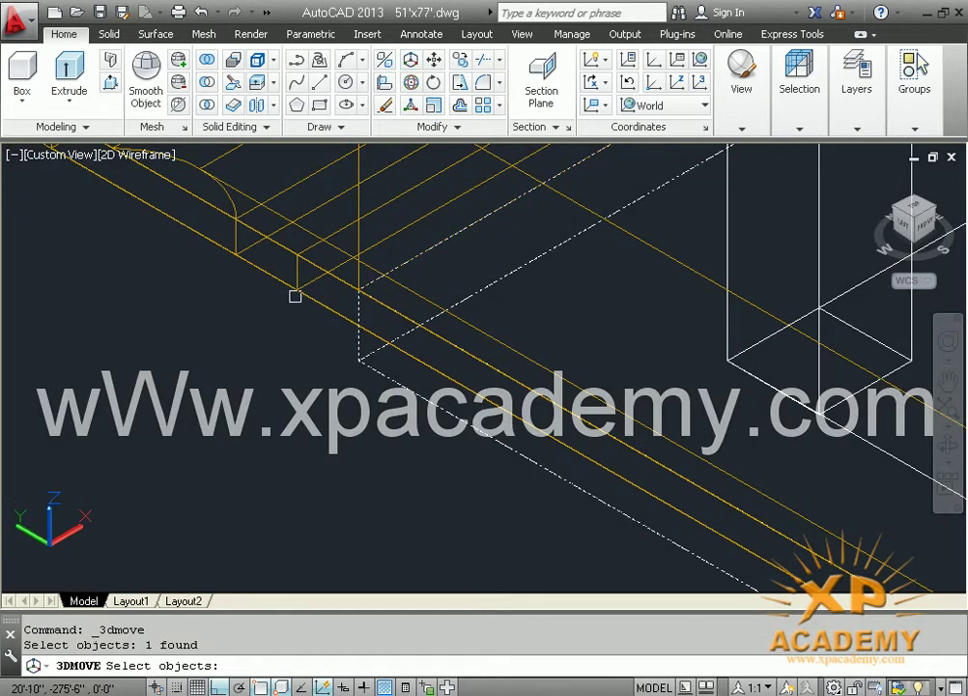
{"action": "left_click", "coordinate": [293, 286]}
{"action": "scroll", "coordinate": [264, 326], "scroll_direction": "down", "scroll_amount": 4}
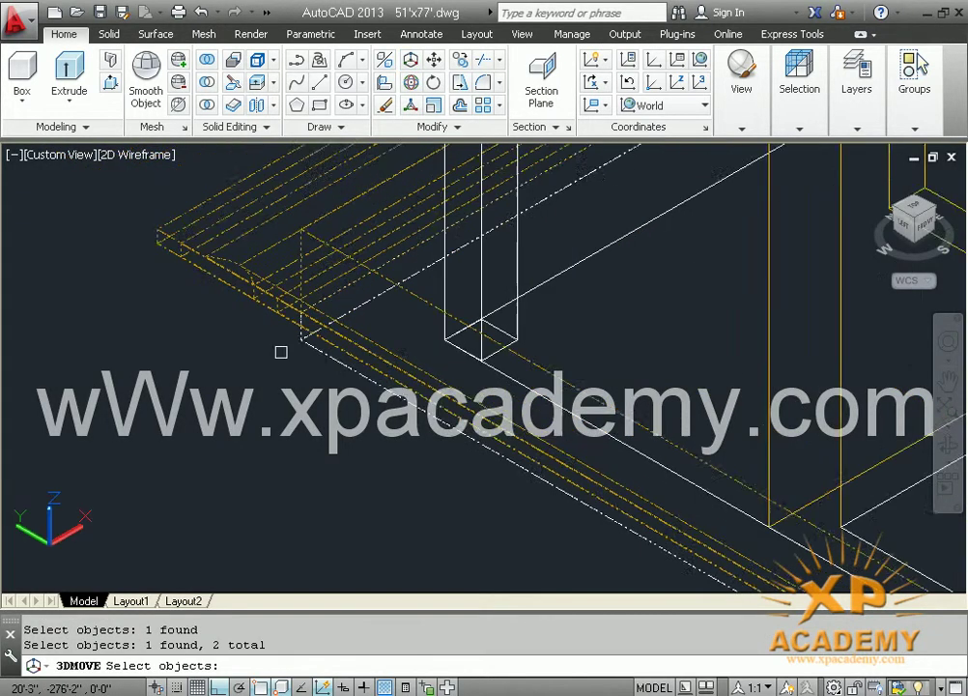
{"action": "middle_click_drag", "start_coordinate": [280, 349], "coordinate": [307, 396]}
{"action": "key", "text": "Return"}
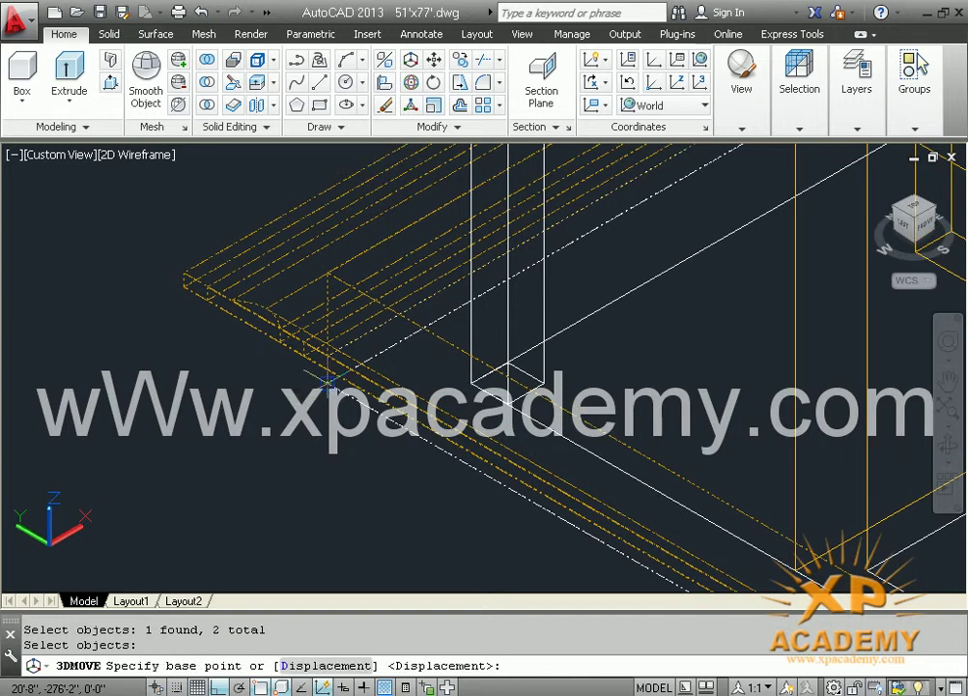
{"action": "left_click", "coordinate": [338, 280]}
{"action": "scroll", "coordinate": [338, 280], "scroll_direction": "down", "scroll_amount": 2}
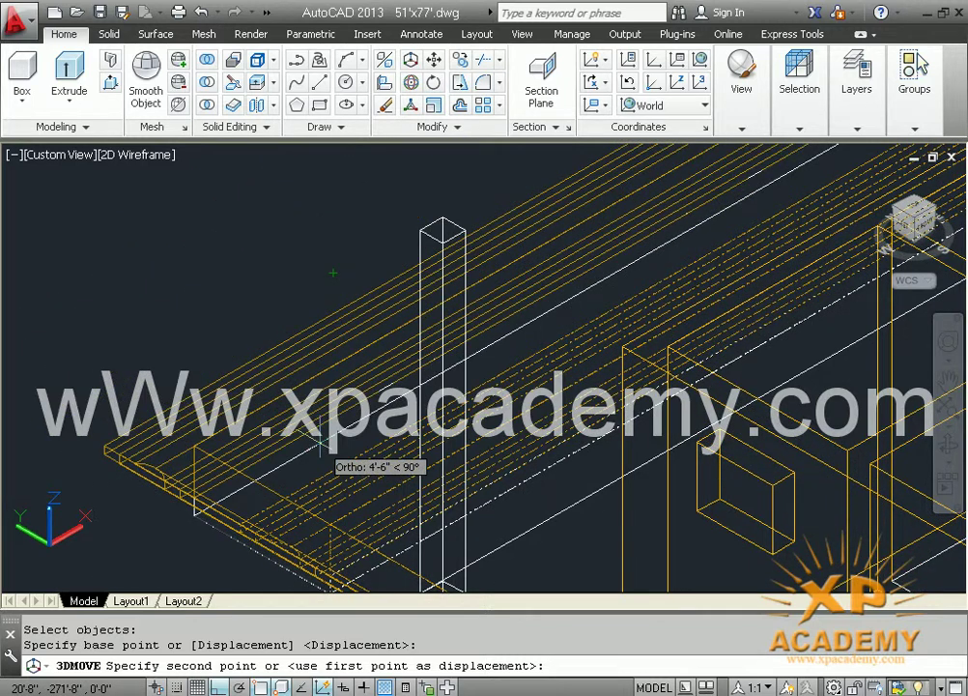
{"action": "key", "text": "F8"}
{"action": "type", "text": "10'6"}
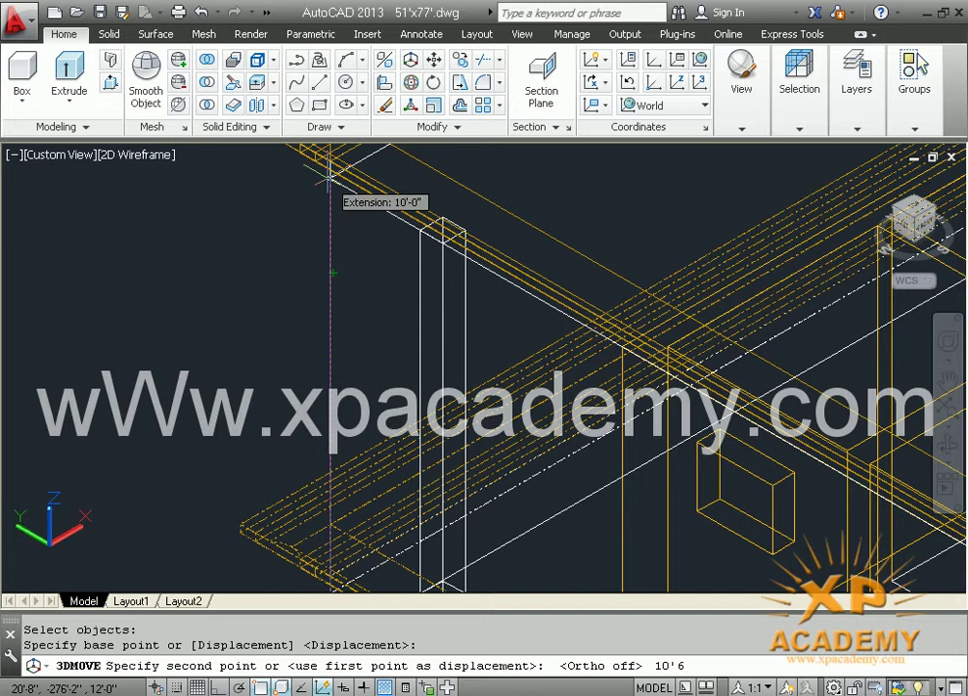
{"action": "key", "text": "Return"}
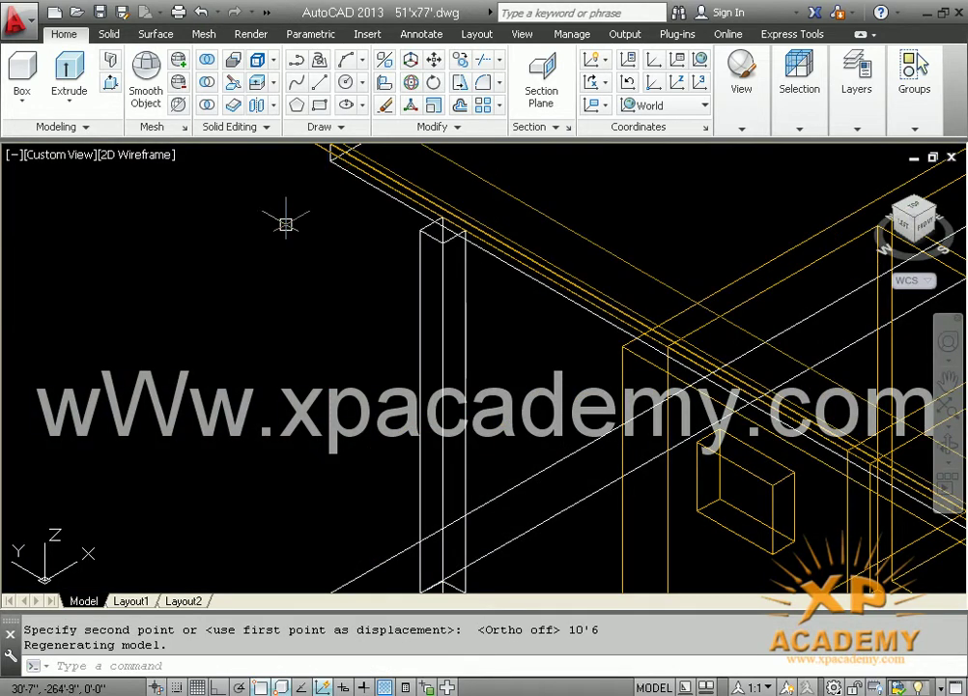
{"action": "scroll", "coordinate": [289, 241], "scroll_direction": "down", "scroll_amount": 4}
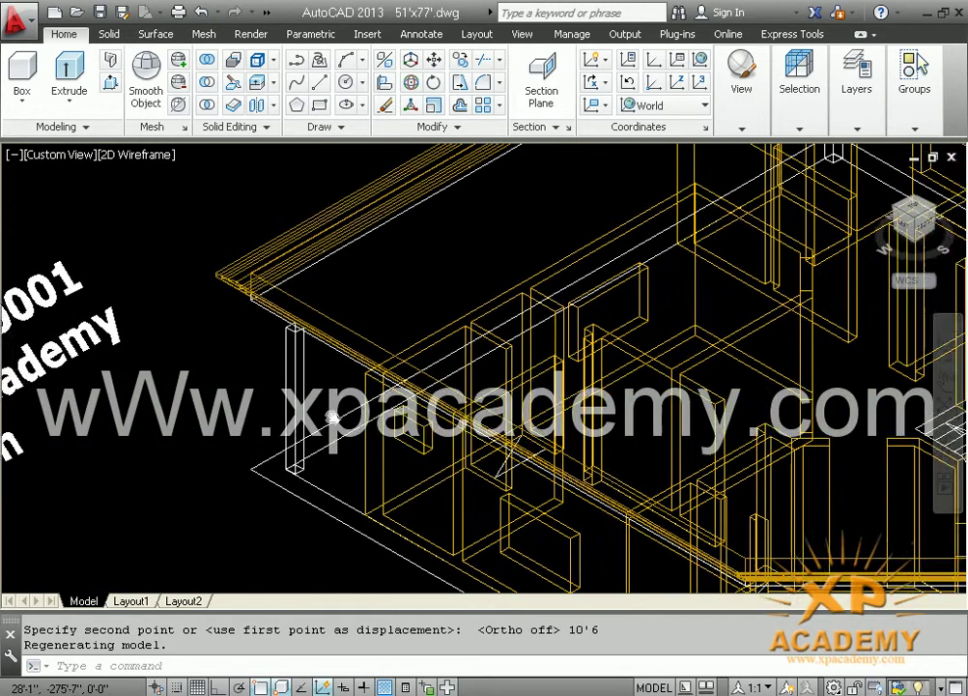
{"action": "middle_click_drag", "start_coordinate": [384, 399], "coordinate": [233, 319]}
{"action": "scroll", "coordinate": [461, 413], "scroll_direction": "down", "scroll_amount": 3}
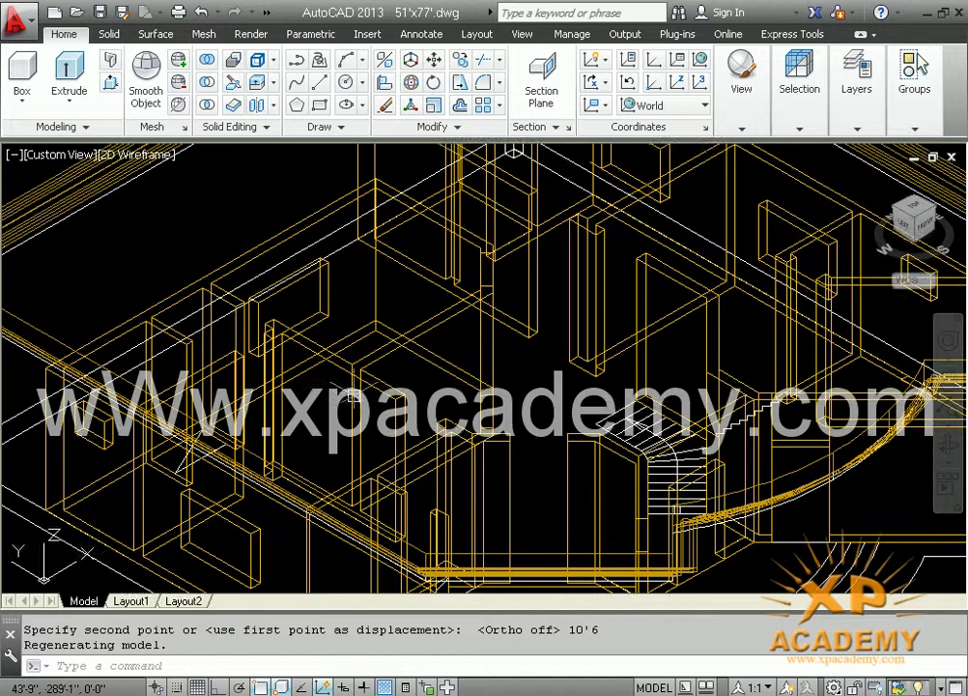
{"action": "scroll", "coordinate": [290, 425], "scroll_direction": "down", "scroll_amount": 2}
{"action": "mouse_move", "coordinate": [263, 425]}
{"action": "middle_mouse_down"}
{"action": "mouse_move", "coordinate": [438, 400]}
{"action": "mouse_move", "coordinate": [396, 357]}
{"action": "middle_mouse_up"}
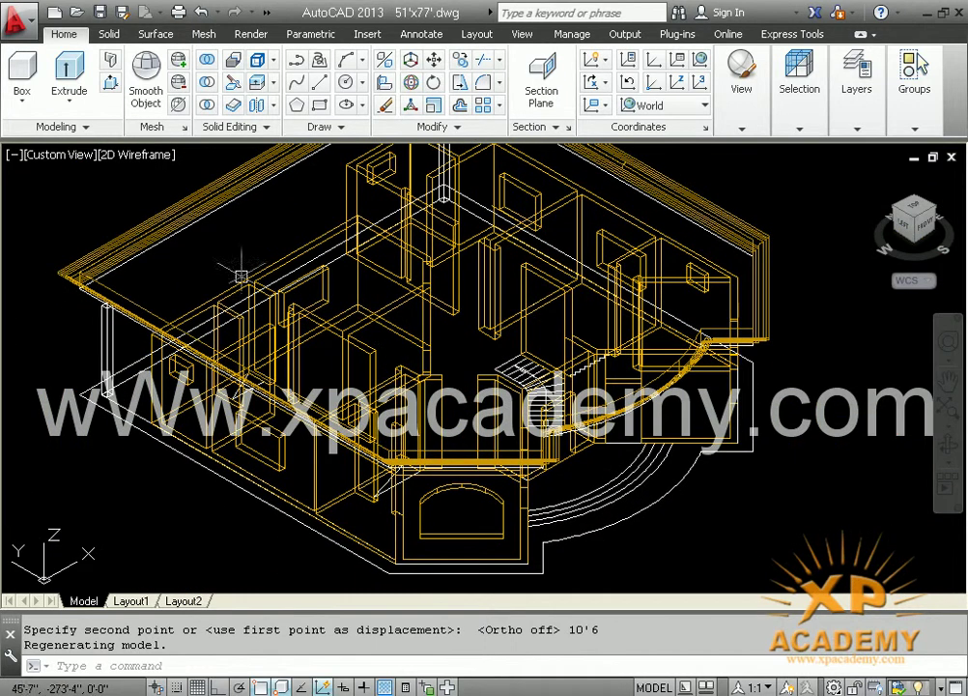
Switch the viewport to Shaded and pan the model slightly.
{"action": "left_click", "coordinate": [118, 154]}
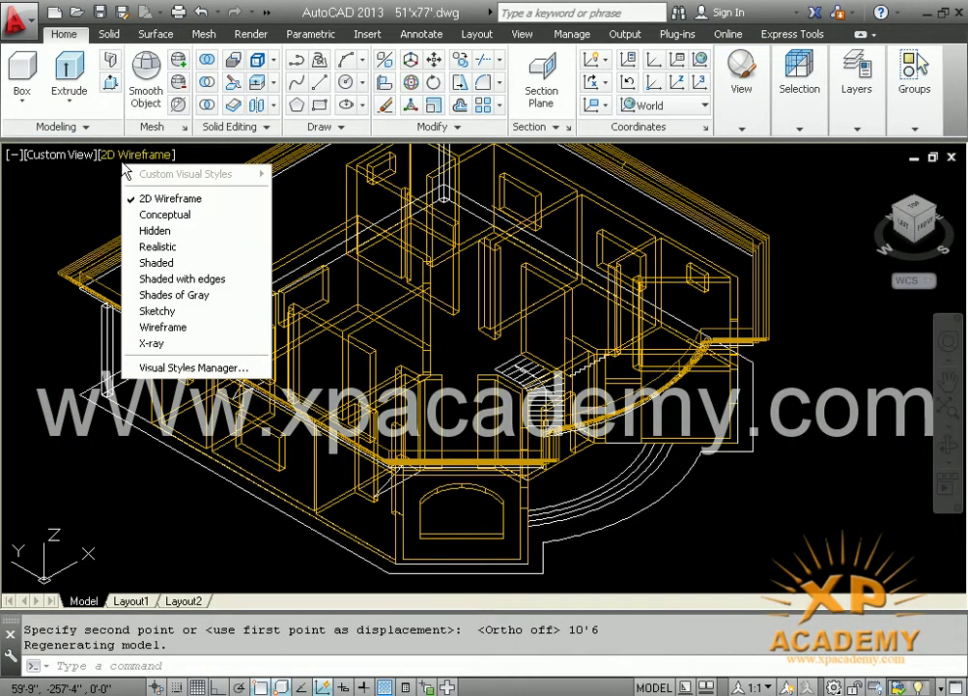
{"action": "left_click", "coordinate": [183, 266]}
{"action": "middle_click_drag", "start_coordinate": [180, 266], "coordinate": [169, 272]}
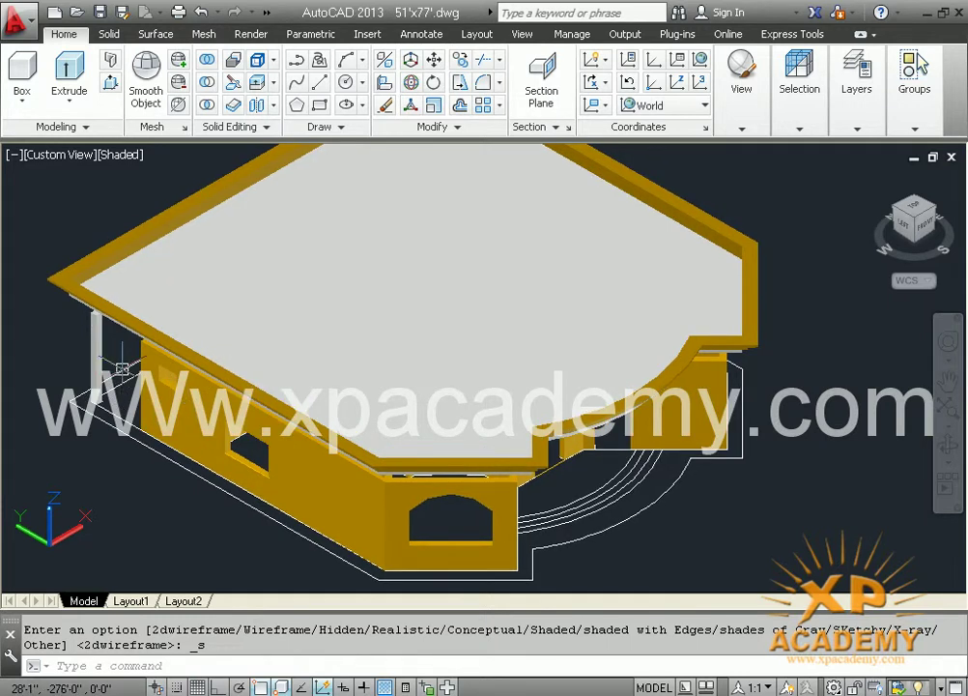
{"action": "mouse_move", "coordinate": [122, 368]}
{"action": "middle_mouse_down"}
{"action": "mouse_move", "coordinate": [225, 375]}
{"action": "mouse_move", "coordinate": [208, 392]}
{"action": "middle_mouse_up"}
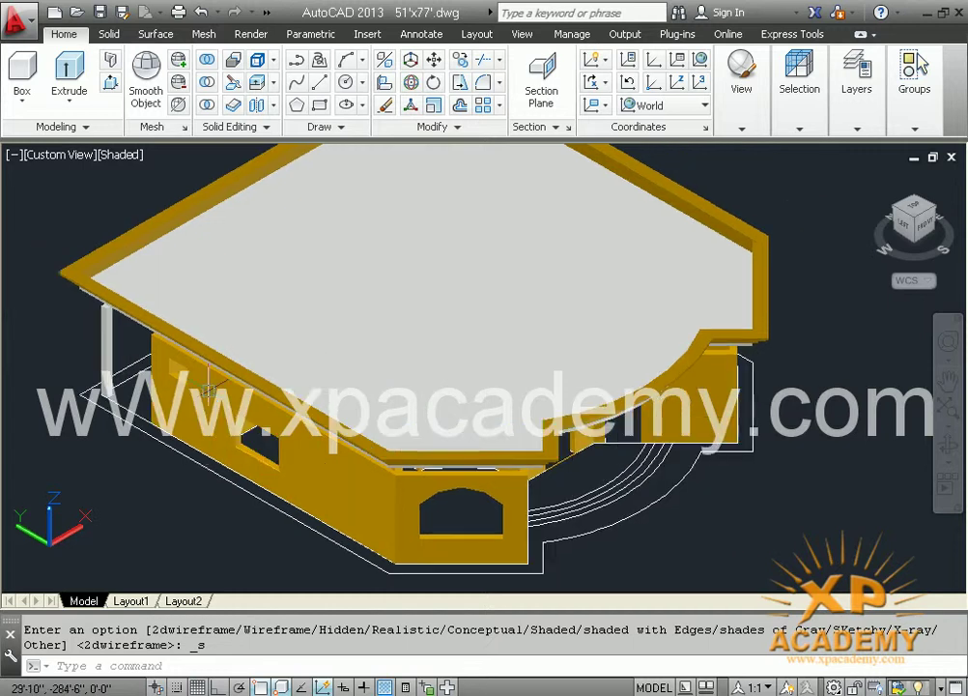
Undo the pans, the Shaded style and the 3D move, returning to wireframe.
{"action": "key", "text": "ctrl+z"}
{"action": "key", "text": "ctrl+z"}
{"action": "key", "text": "ctrl+z"}
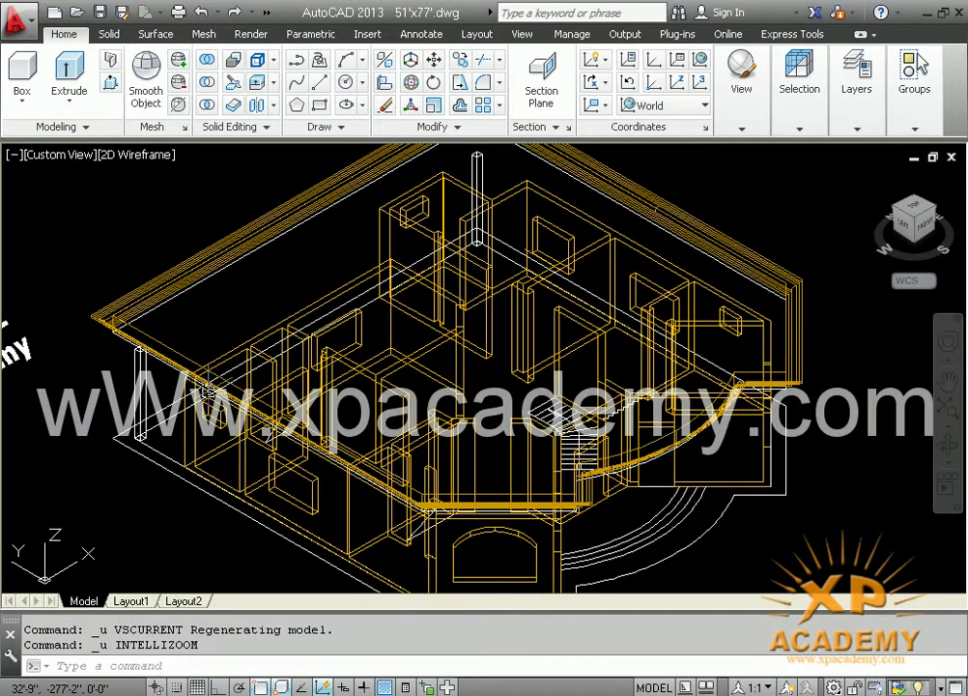
{"action": "key", "text": "ctrl+z"}
{"action": "key", "text": "ctrl+z"}
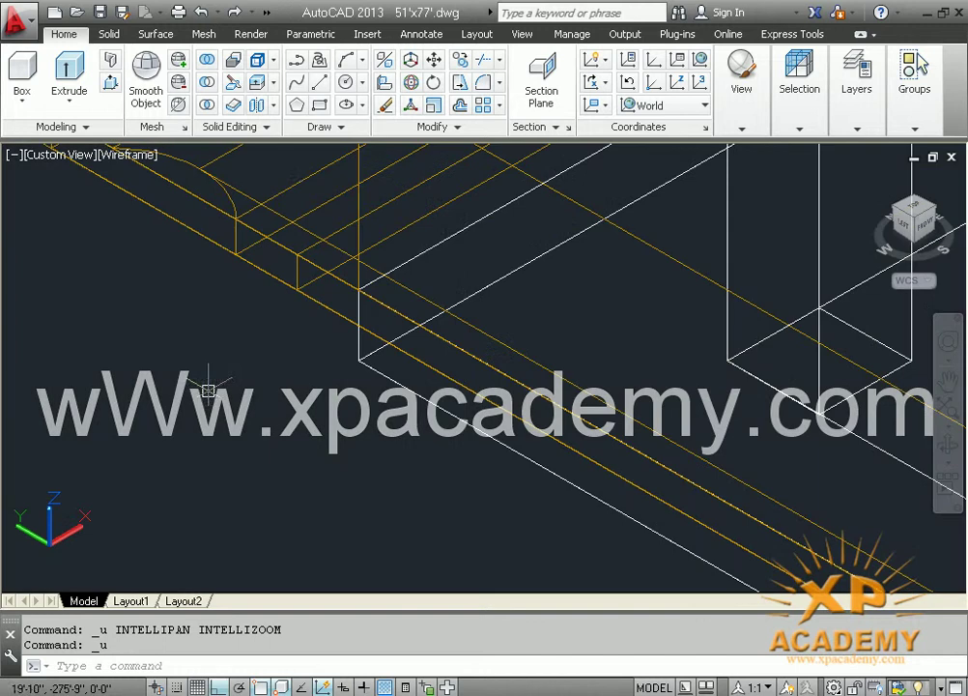
{"action": "key", "text": "ctrl+z"}
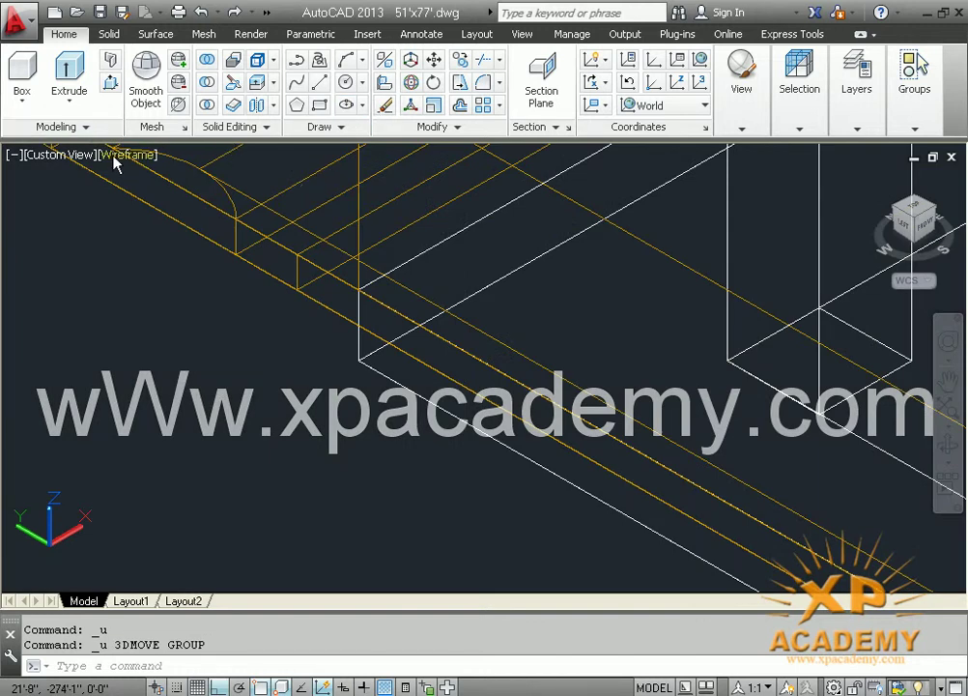
In Shaded view, move the gold molding and grey slab up 10'6 from the slab corner.
{"action": "left_click", "coordinate": [114, 158]}
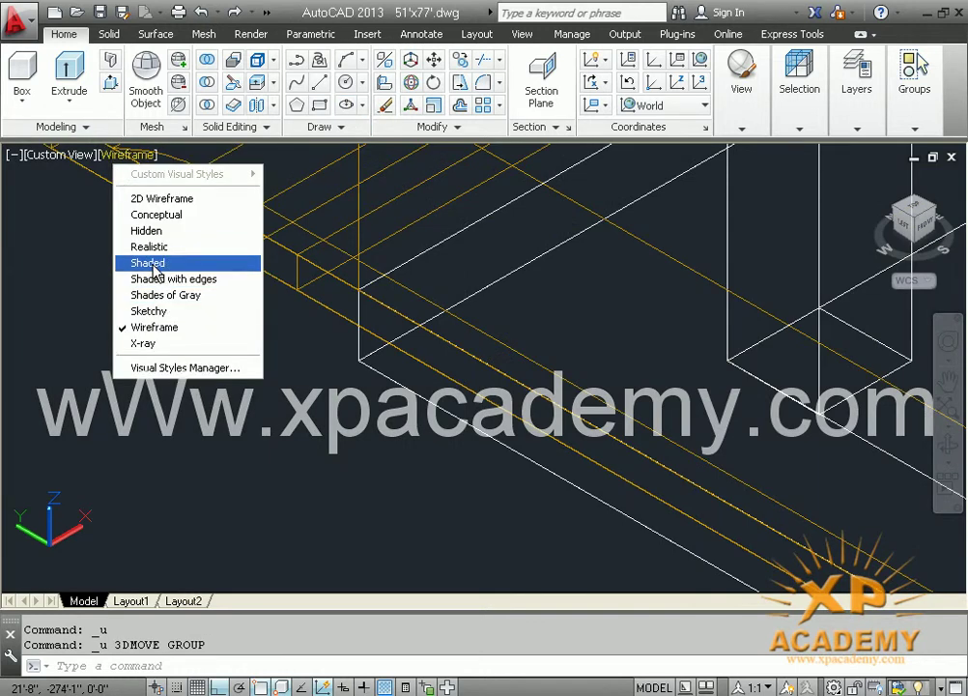
{"action": "left_click", "coordinate": [155, 270]}
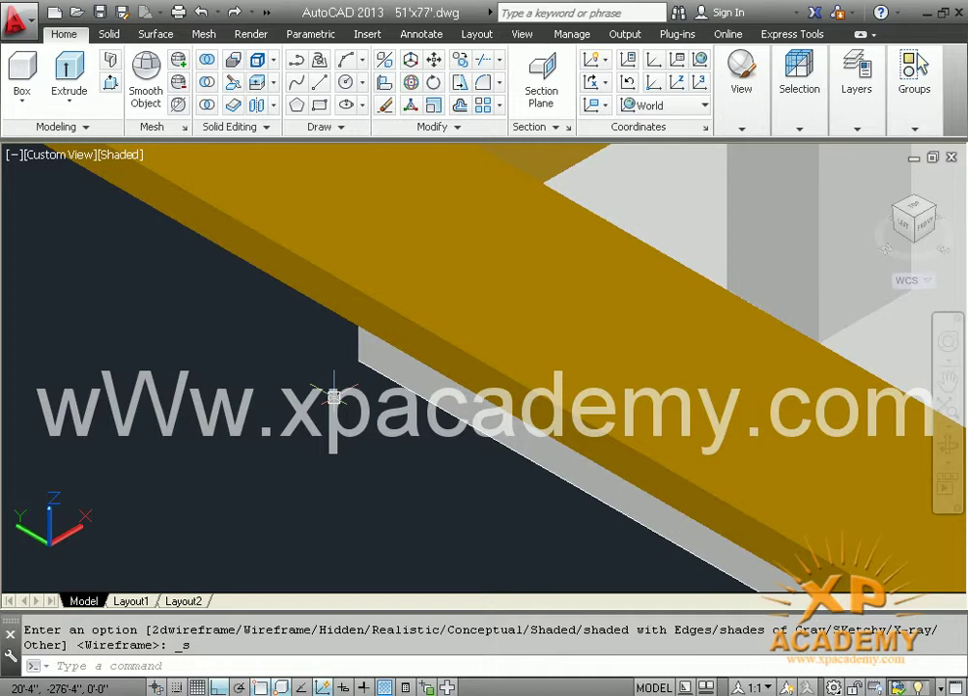
{"action": "type", "text": "m"}
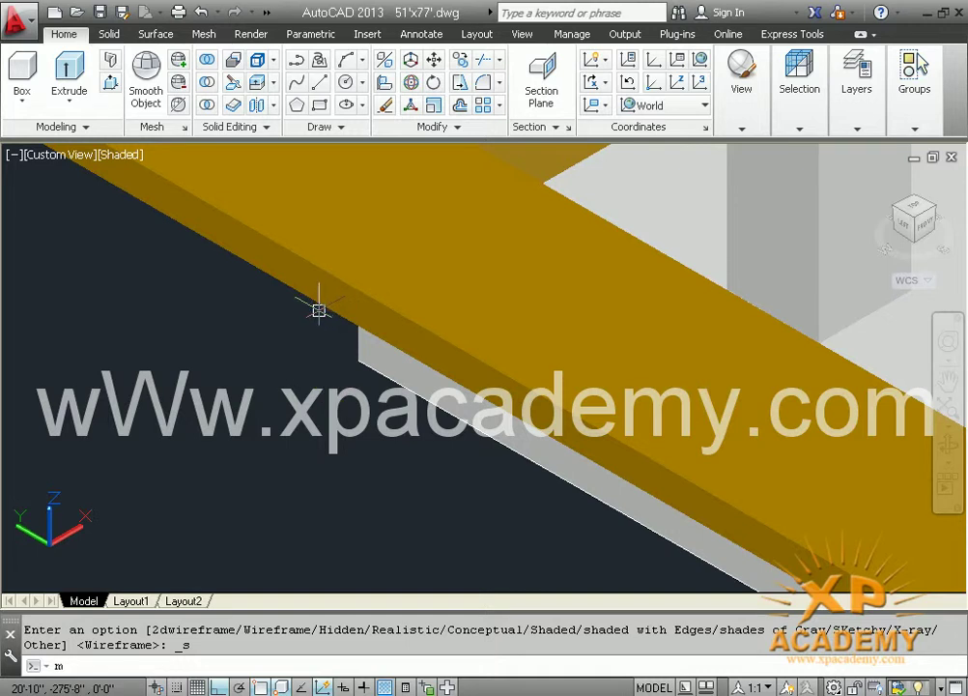
{"action": "key", "text": "Return"}
{"action": "left_click", "coordinate": [321, 303]}
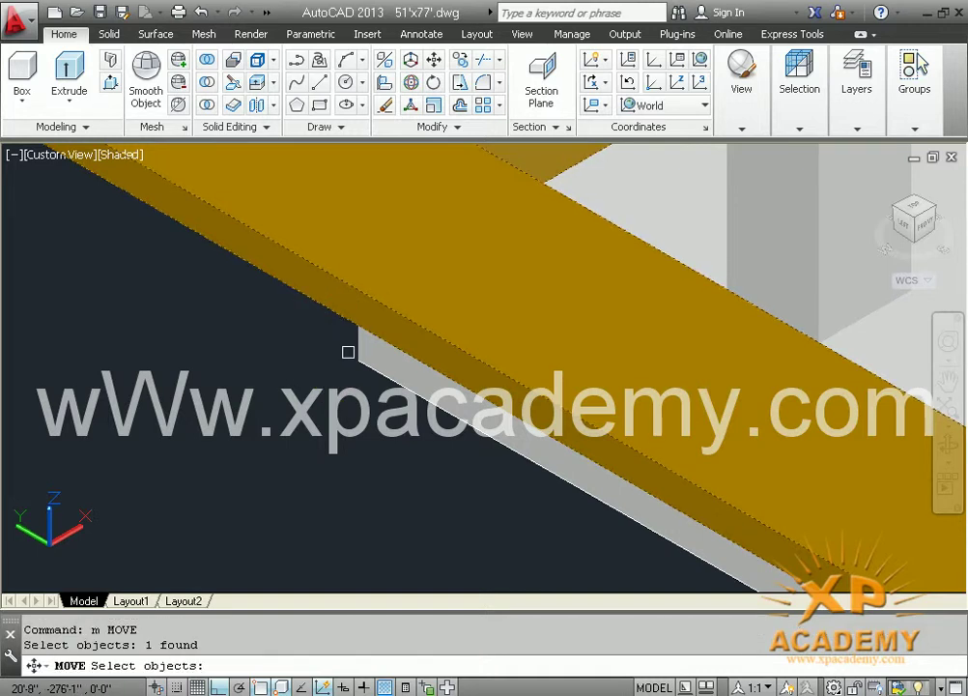
{"action": "left_click", "coordinate": [357, 345]}
{"action": "key", "text": "Return"}
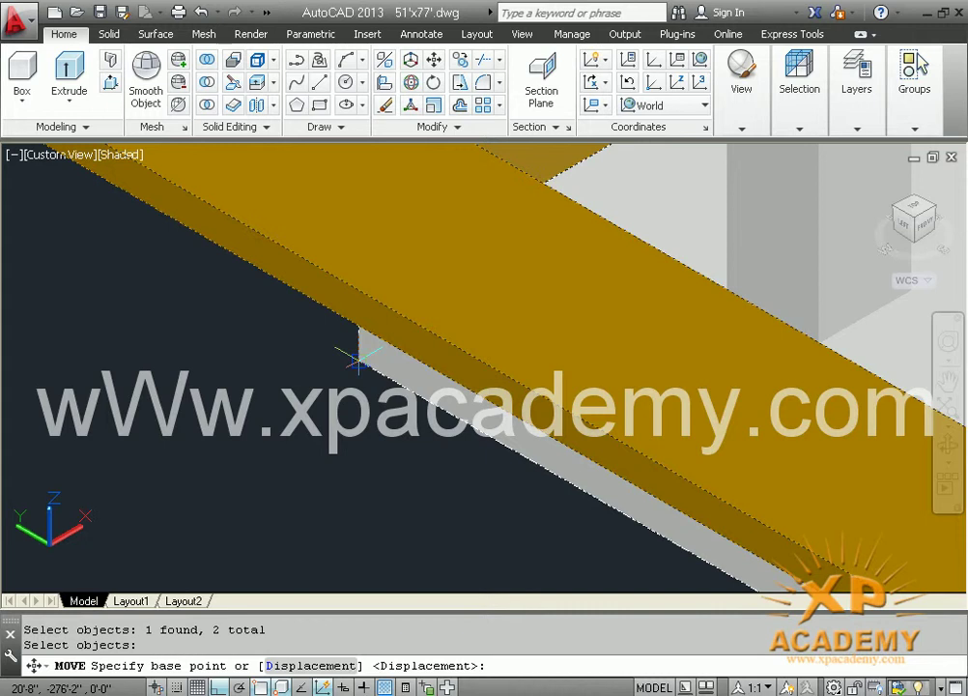
{"action": "left_click", "coordinate": [359, 355]}
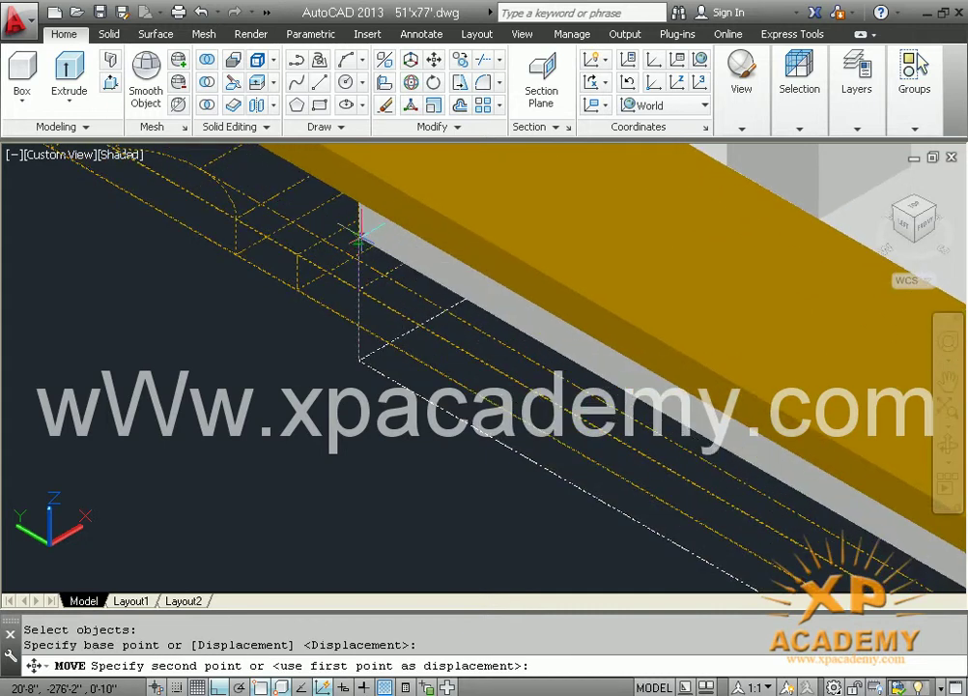
{"action": "type", "text": "10"}
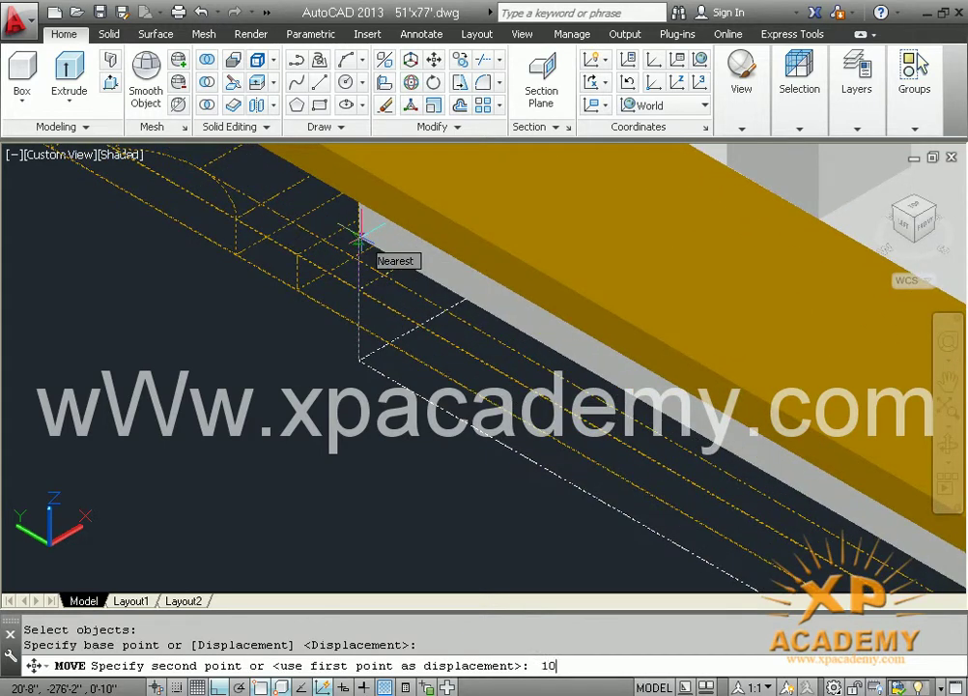
{"action": "type", "text": "'6"}
{"action": "key", "text": "Return"}
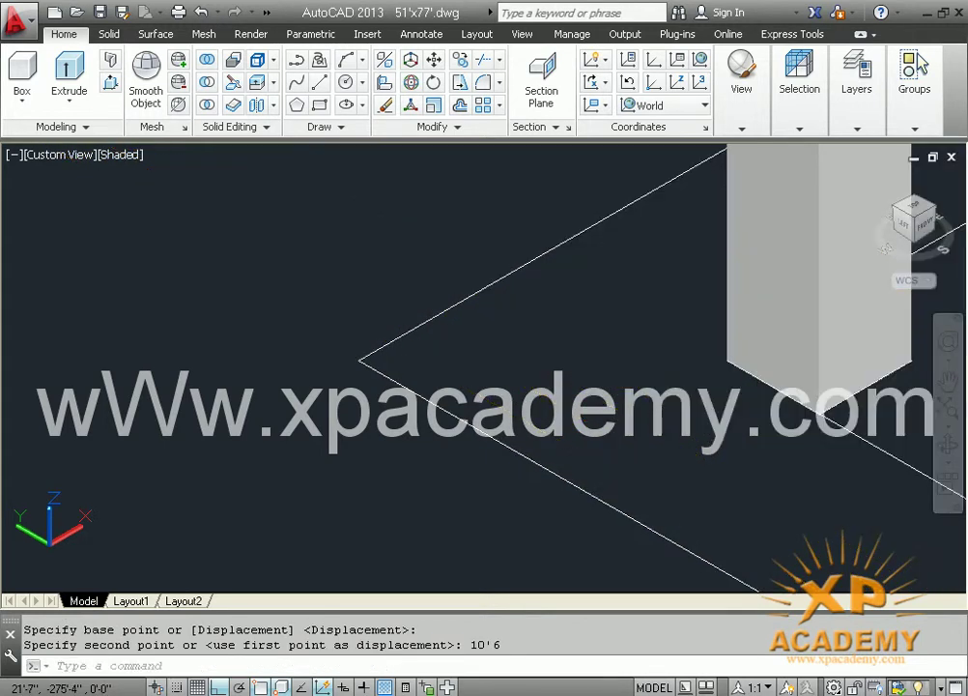
{"action": "scroll", "coordinate": [362, 333], "scroll_direction": "down", "scroll_amount": 2}
Zoom, pan and orbit around the house to check the slab and molding rest atop the walls.
{"action": "scroll", "coordinate": [363, 309], "scroll_direction": "down", "scroll_amount": 1}
{"action": "scroll", "coordinate": [364, 290], "scroll_direction": "down", "scroll_amount": 1}
{"action": "middle_click_drag", "start_coordinate": [364, 290], "coordinate": [358, 576]}
{"action": "scroll", "coordinate": [395, 441], "scroll_direction": "down", "scroll_amount": 2}
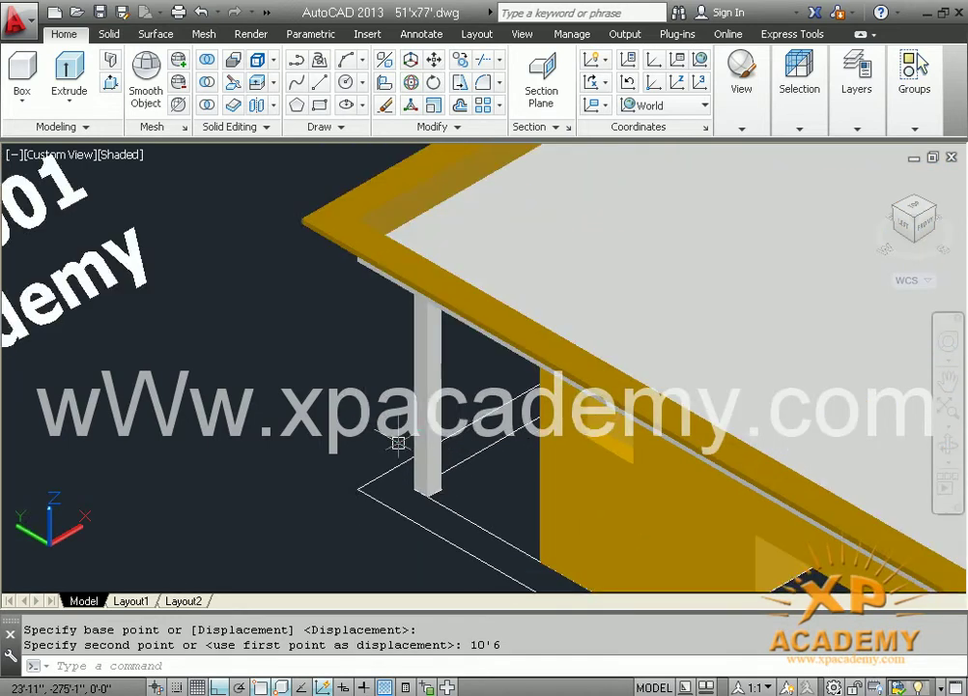
{"action": "middle_click_drag", "start_coordinate": [416, 443], "coordinate": [136, 311]}
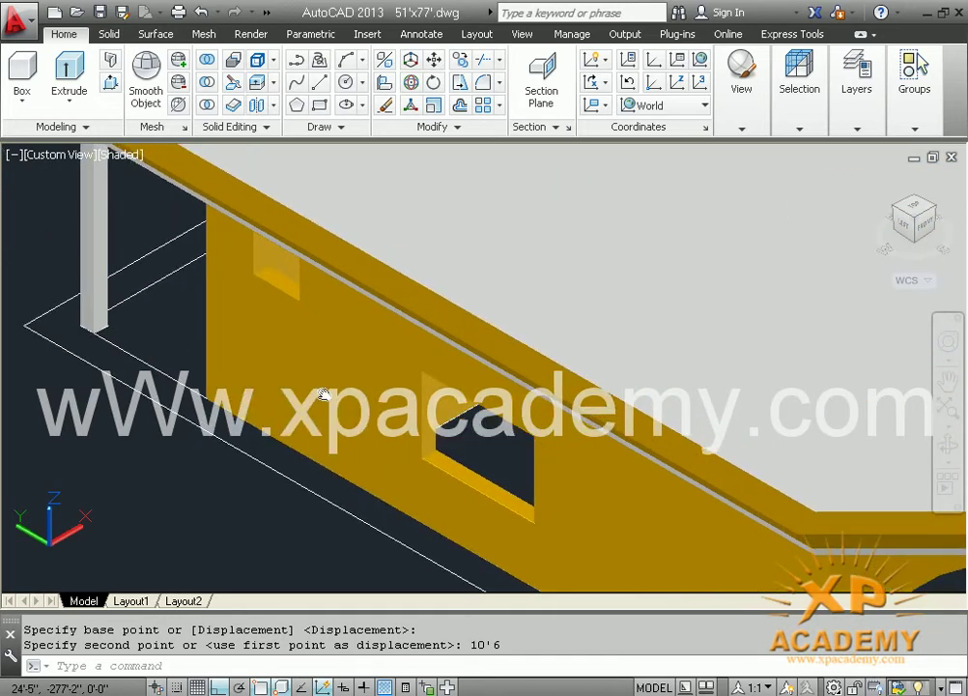
{"action": "mouse_move", "coordinate": [326, 342]}
{"action": "middle_mouse_down"}
{"action": "mouse_move", "coordinate": [212, 380]}
{"action": "mouse_move", "coordinate": [101, 332]}
{"action": "middle_mouse_up"}
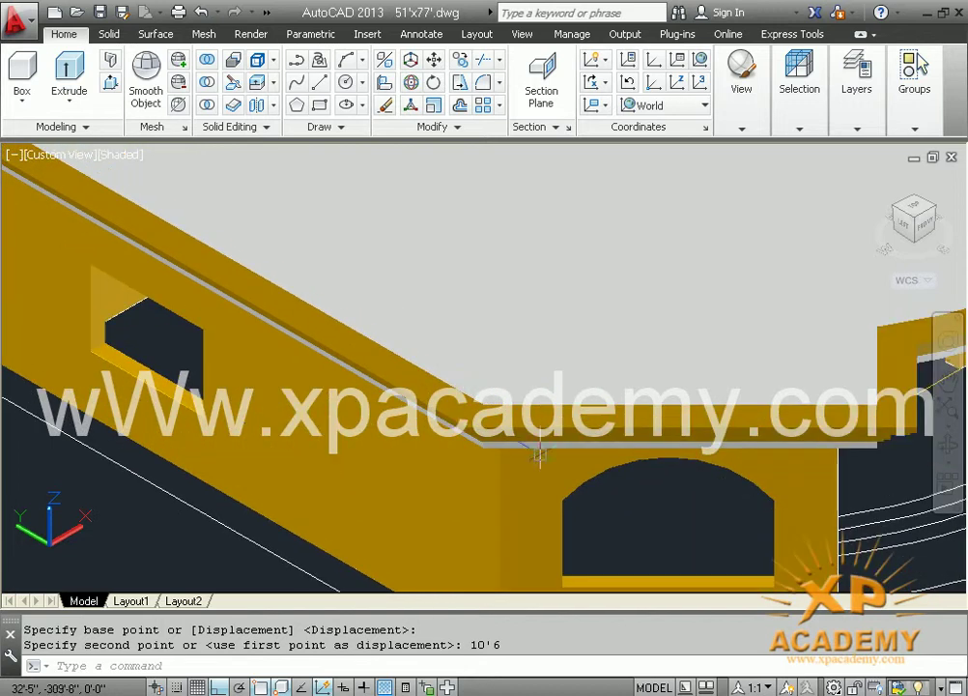
{"action": "scroll", "coordinate": [537, 449], "scroll_direction": "down", "scroll_amount": 2}
{"action": "scroll", "coordinate": [546, 473], "scroll_direction": "down", "scroll_amount": 2}
{"action": "mouse_move", "coordinate": [549, 488]}
{"action": "middle_mouse_down"}
{"action": "mouse_move", "coordinate": [529, 509]}
{"action": "mouse_move", "coordinate": [501, 505]}
{"action": "mouse_move", "coordinate": [500, 537]}
{"action": "mouse_move", "coordinate": [483, 537]}
{"action": "middle_mouse_up"}
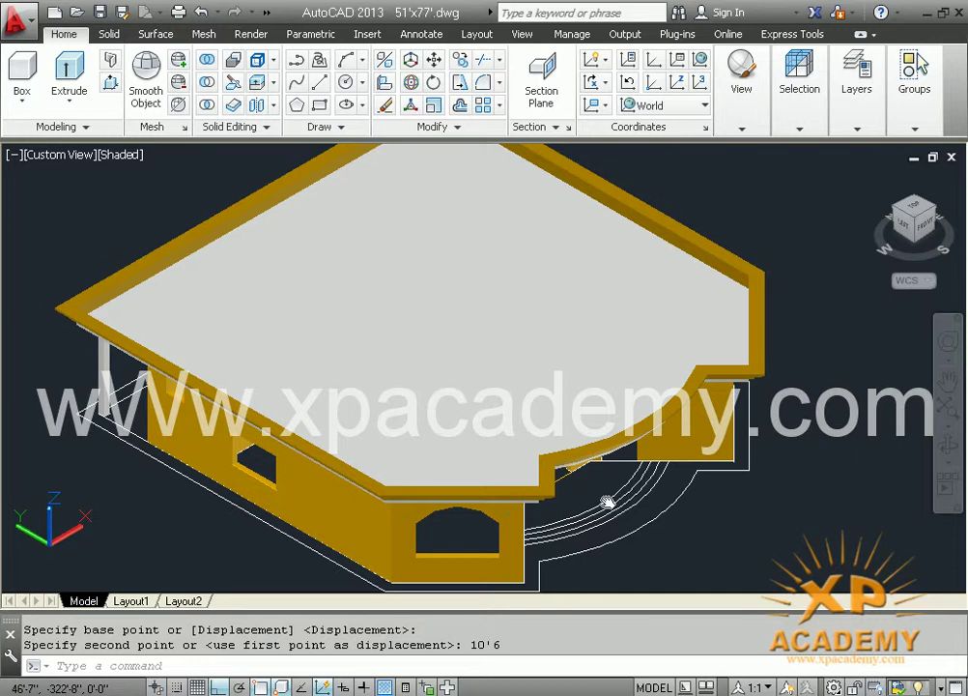
{"action": "mouse_move", "coordinate": [606, 503]}
{"action": "middle_mouse_down"}
{"action": "mouse_move", "coordinate": [639, 472]}
{"action": "mouse_move", "coordinate": [643, 500]}
{"action": "middle_mouse_up"}
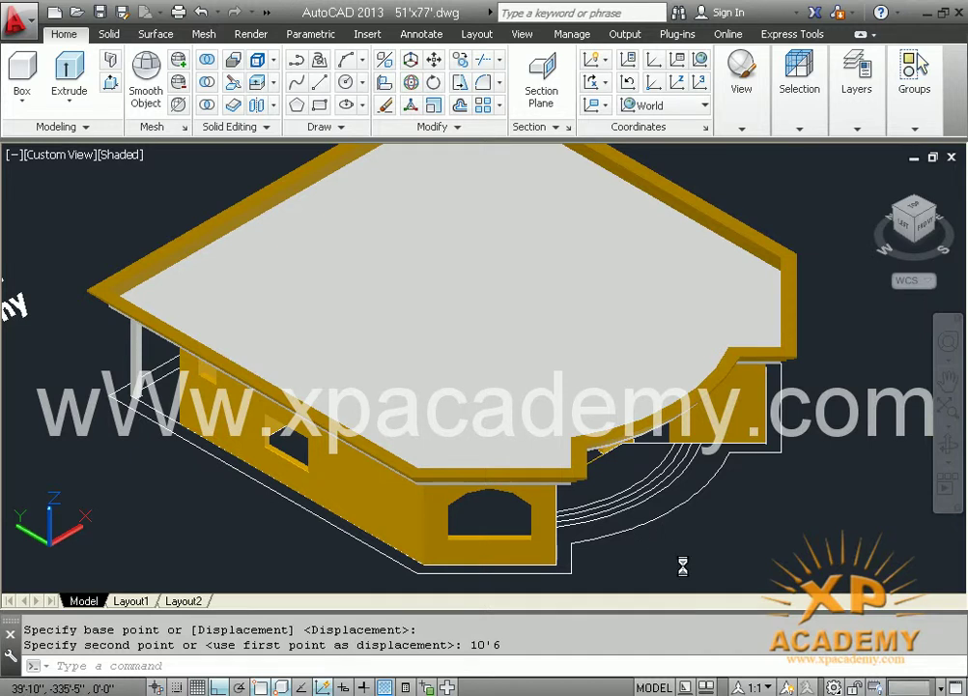
{"action": "mouse_move", "coordinate": [682, 563]}
{"action": "middle_mouse_down", "text": "shift"}
{"action": "mouse_move", "coordinate": [515, 548]}
{"action": "mouse_move", "coordinate": [423, 519]}
{"action": "mouse_move", "coordinate": [493, 479]}
{"action": "mouse_move", "coordinate": [695, 462]}
{"action": "mouse_move", "coordinate": [584, 407]}
{"action": "mouse_move", "coordinate": [360, 393]}
{"action": "mouse_move", "coordinate": [583, 428]}
{"action": "mouse_move", "coordinate": [596, 448]}
{"action": "mouse_move", "coordinate": [596, 499]}
{"action": "mouse_move", "coordinate": [725, 495]}
{"action": "mouse_move", "coordinate": [807, 505]}
{"action": "mouse_move", "coordinate": [760, 531]}
{"action": "mouse_move", "coordinate": [520, 524]}
{"action": "mouse_move", "coordinate": [558, 523]}
{"action": "mouse_move", "coordinate": [626, 462]}
{"action": "mouse_move", "coordinate": [607, 486]}
{"action": "middle_mouse_up", "text": "shift"}
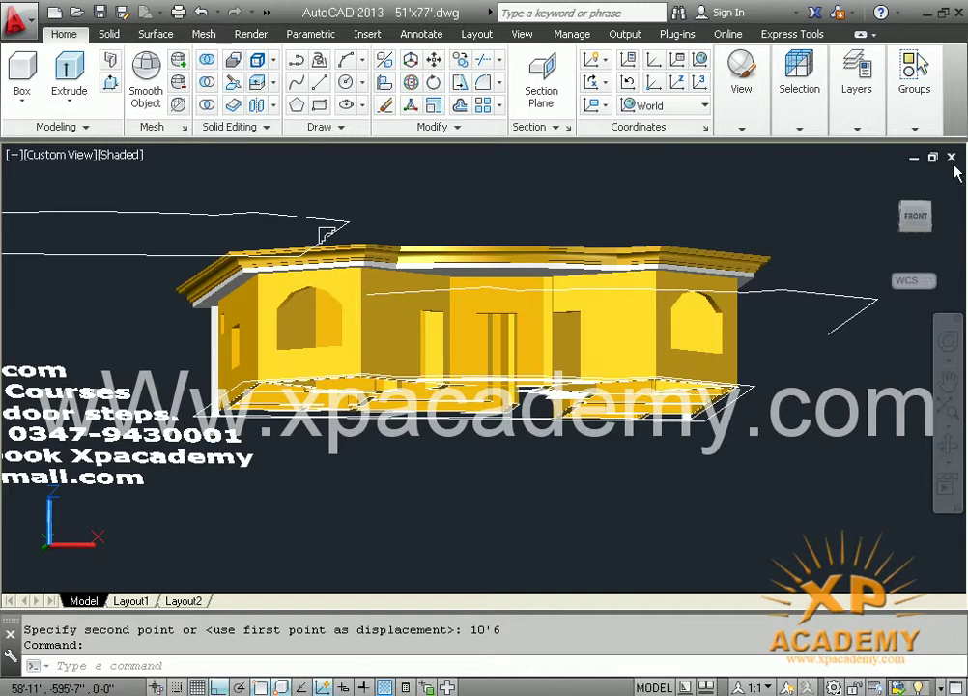
From the ViewCube Home view, zoom and orbit around the finished shaded house.
{"action": "mouse_move", "coordinate": [913, 221]}
{"action": "left_click", "coordinate": [874, 176]}
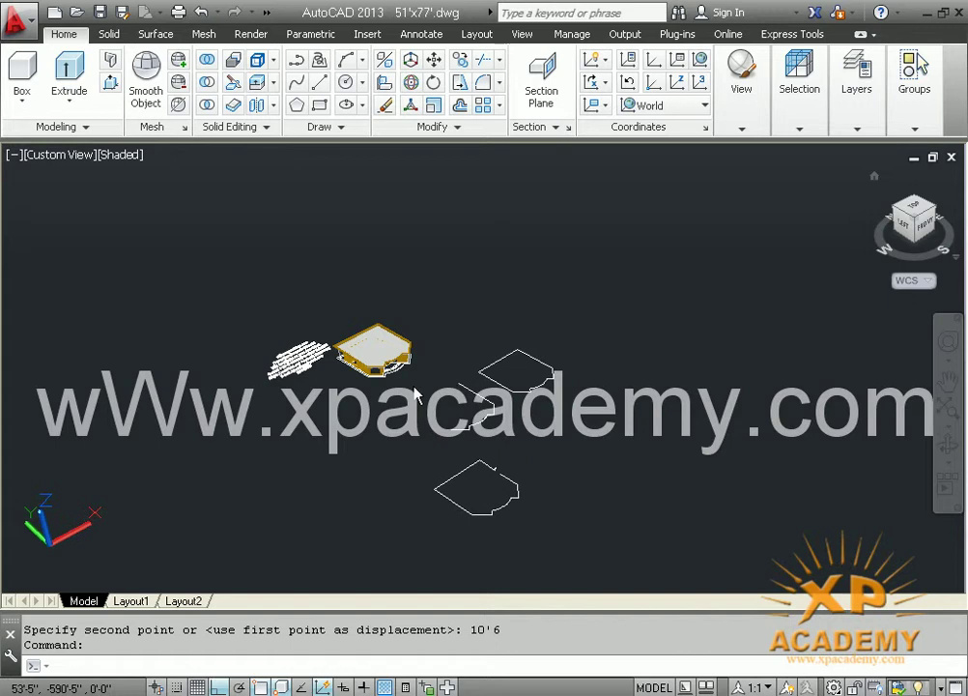
{"action": "scroll", "coordinate": [406, 373], "scroll_direction": "up", "scroll_amount": 2}
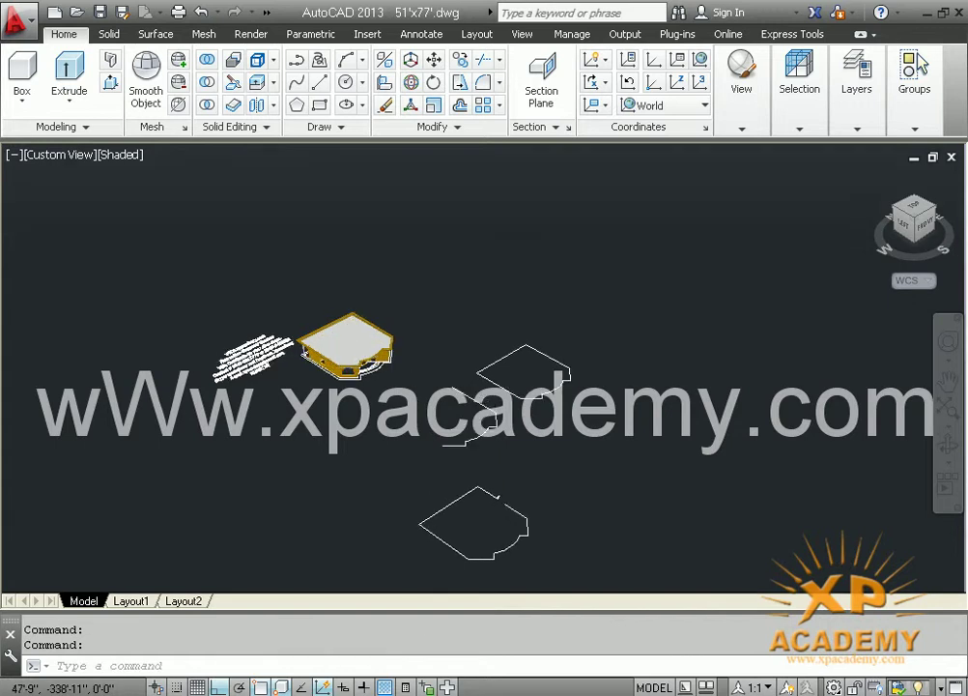
{"action": "scroll", "coordinate": [443, 338], "scroll_direction": "up", "scroll_amount": 1}
{"action": "middle_click_drag", "start_coordinate": [443, 339], "coordinate": [614, 387], "text": "shift"}
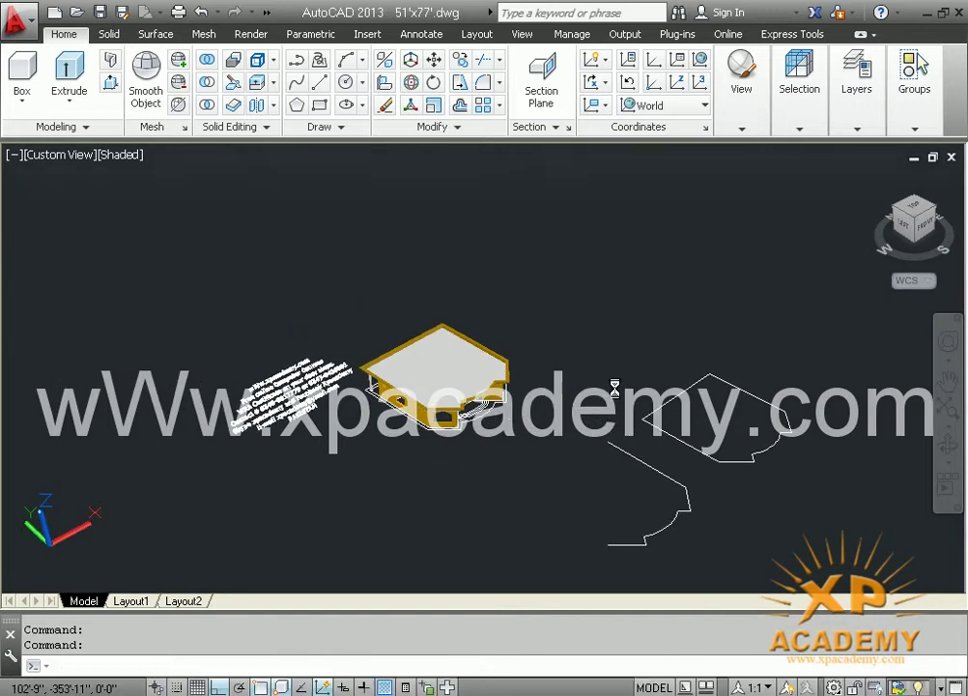
{"action": "scroll", "coordinate": [469, 350], "scroll_direction": "up", "scroll_amount": 2}
{"action": "scroll", "coordinate": [469, 350], "scroll_direction": "up", "scroll_amount": 1}
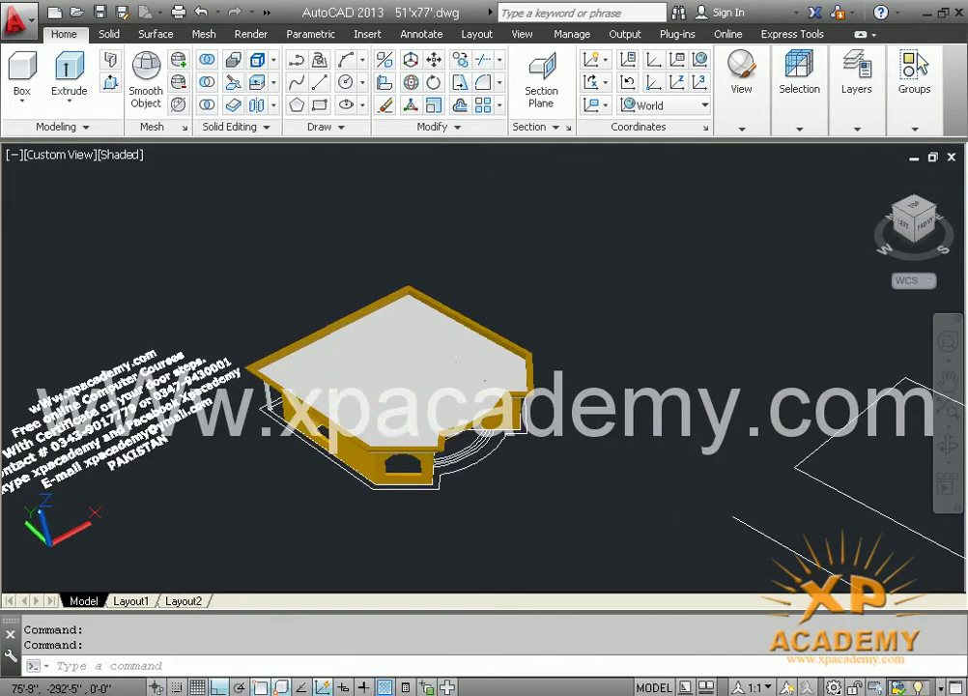
{"action": "middle_click_drag", "start_coordinate": [502, 393], "coordinate": [566, 385], "text": "shift"}
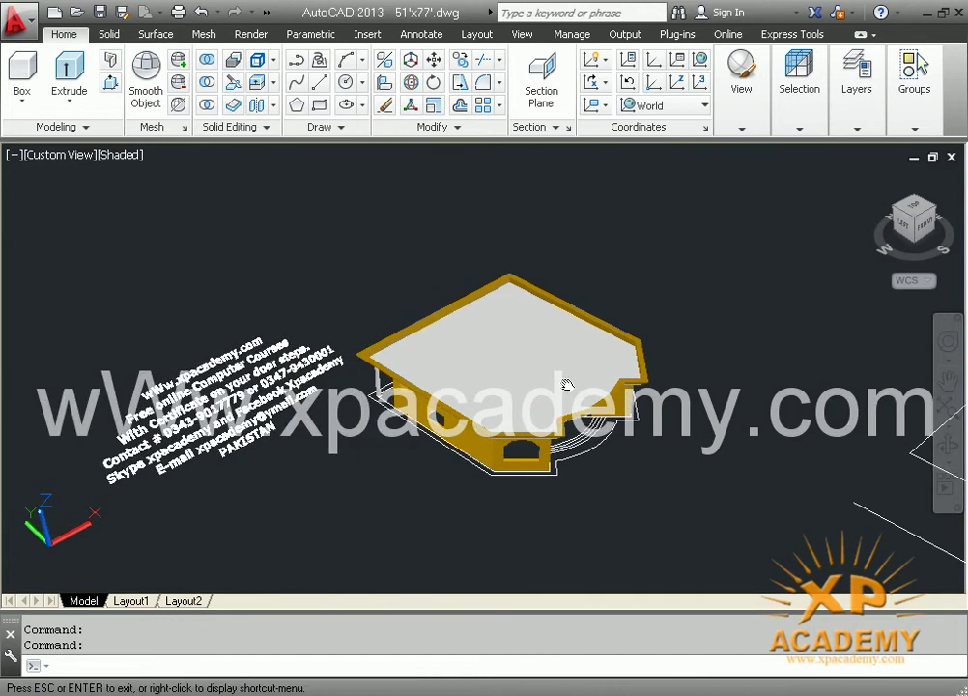